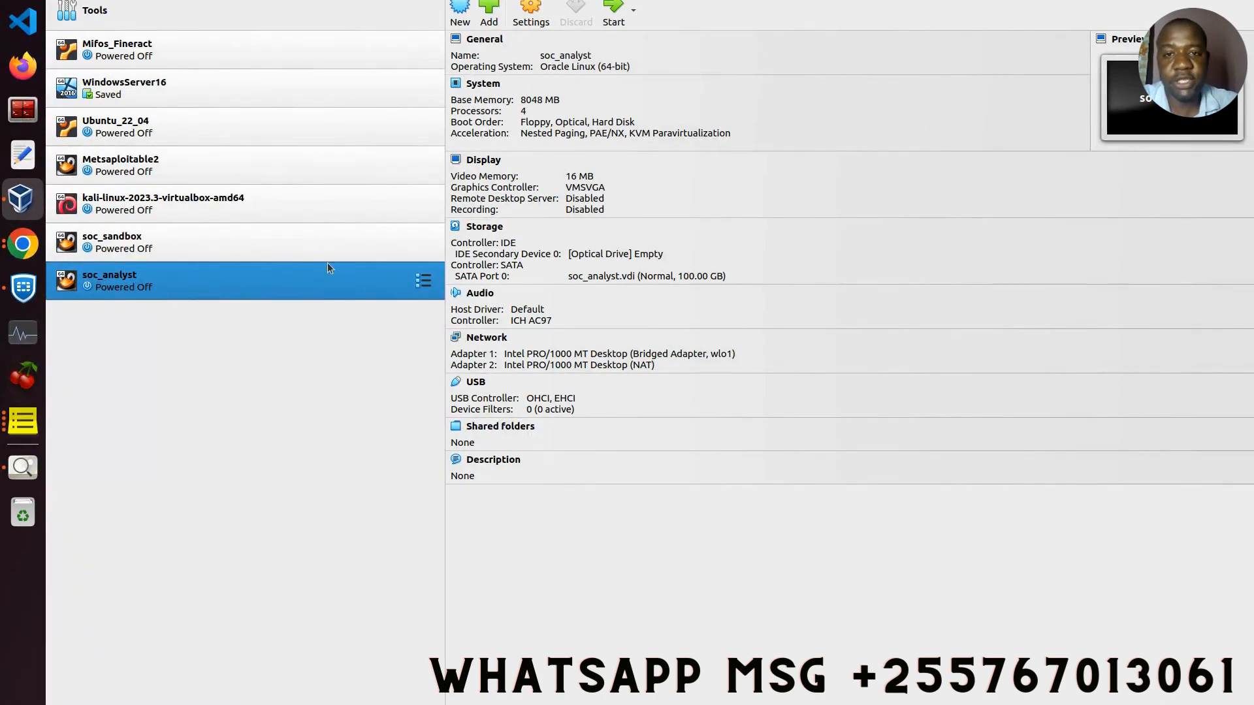
Step: Show soc_analyst's Network settings, where Adapter 1 is a Bridged Adapter on wlo1
left_click(534, 7)
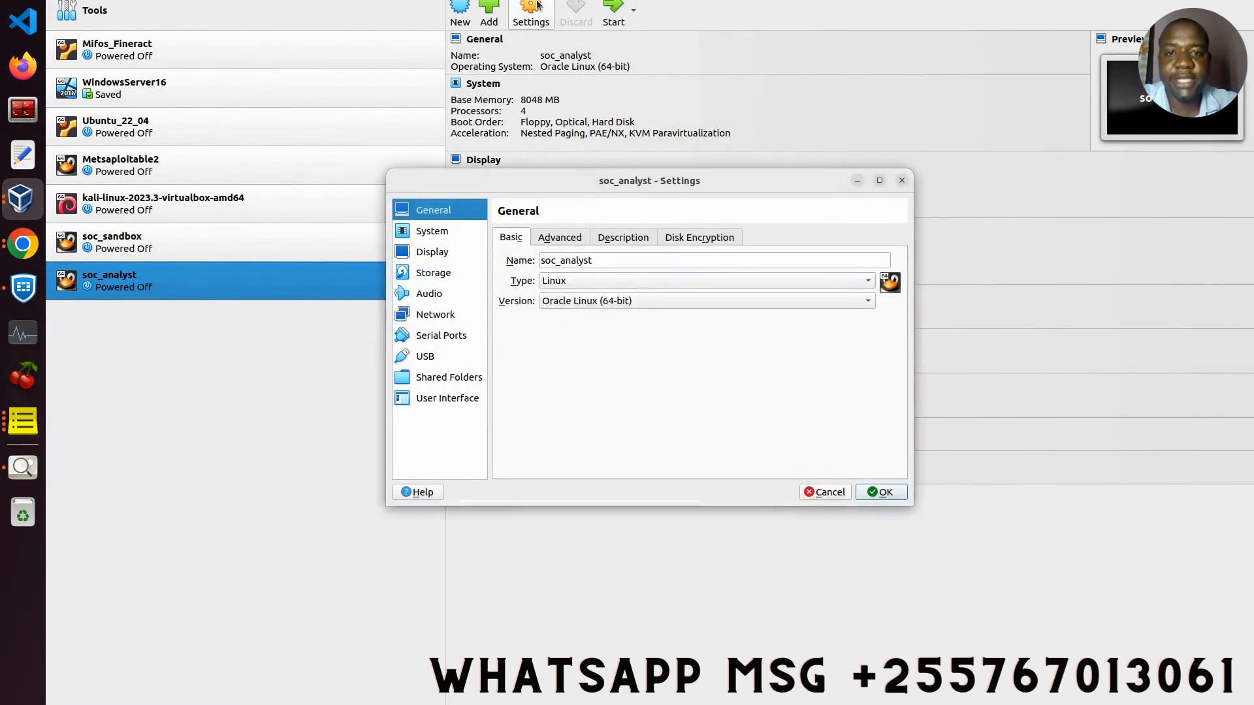
left_click(429, 317)
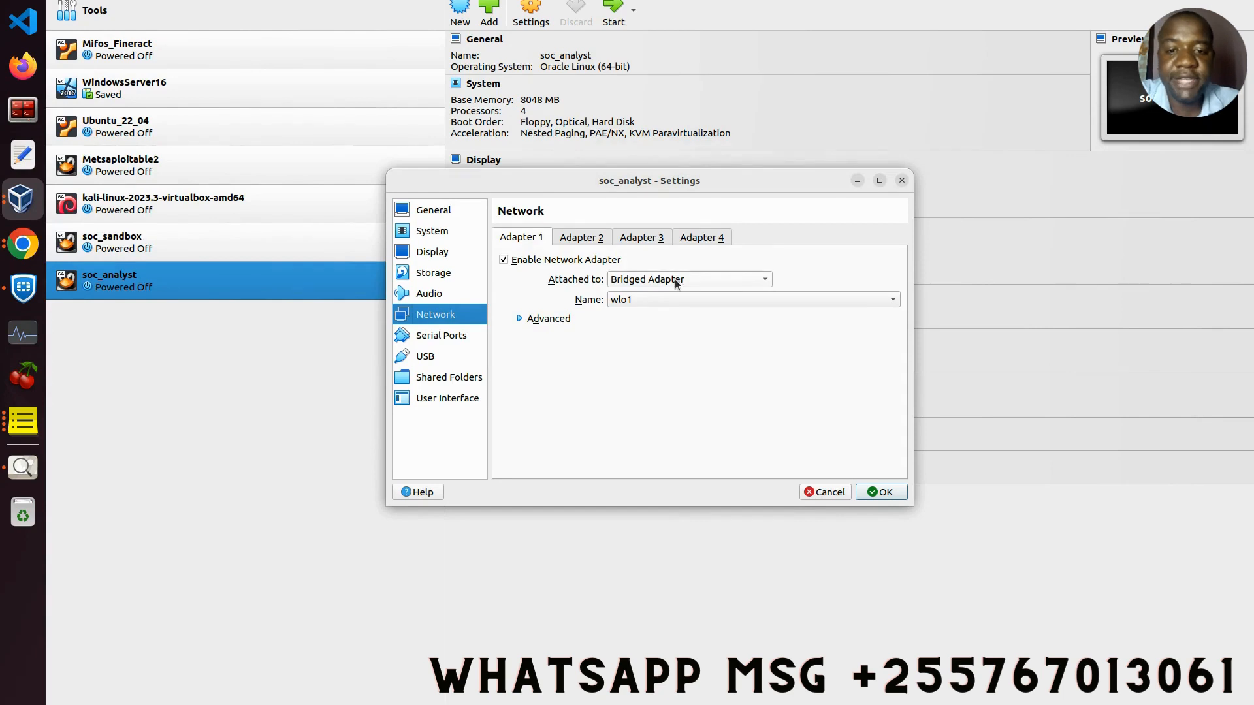
Step: Compare Adapter 2 (NAT) with Adapter 1 (bridged to wlo1), then close Settings with OK
left_click(576, 241)
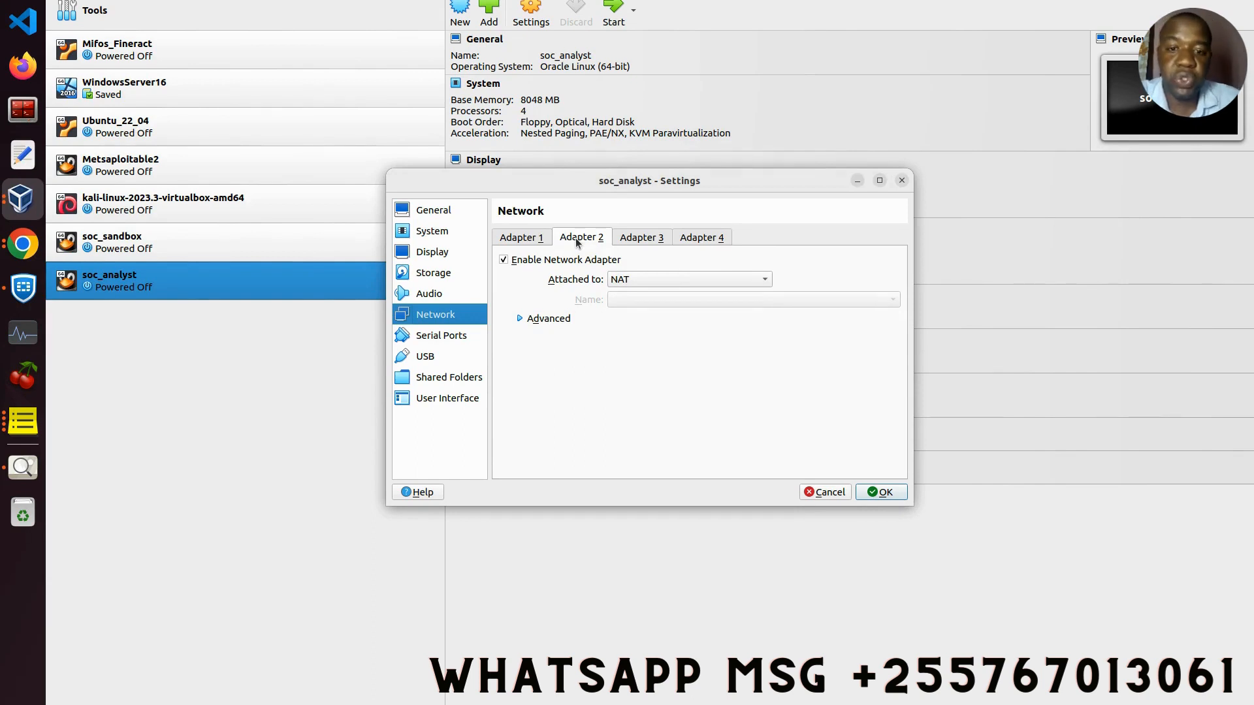
left_click(533, 239)
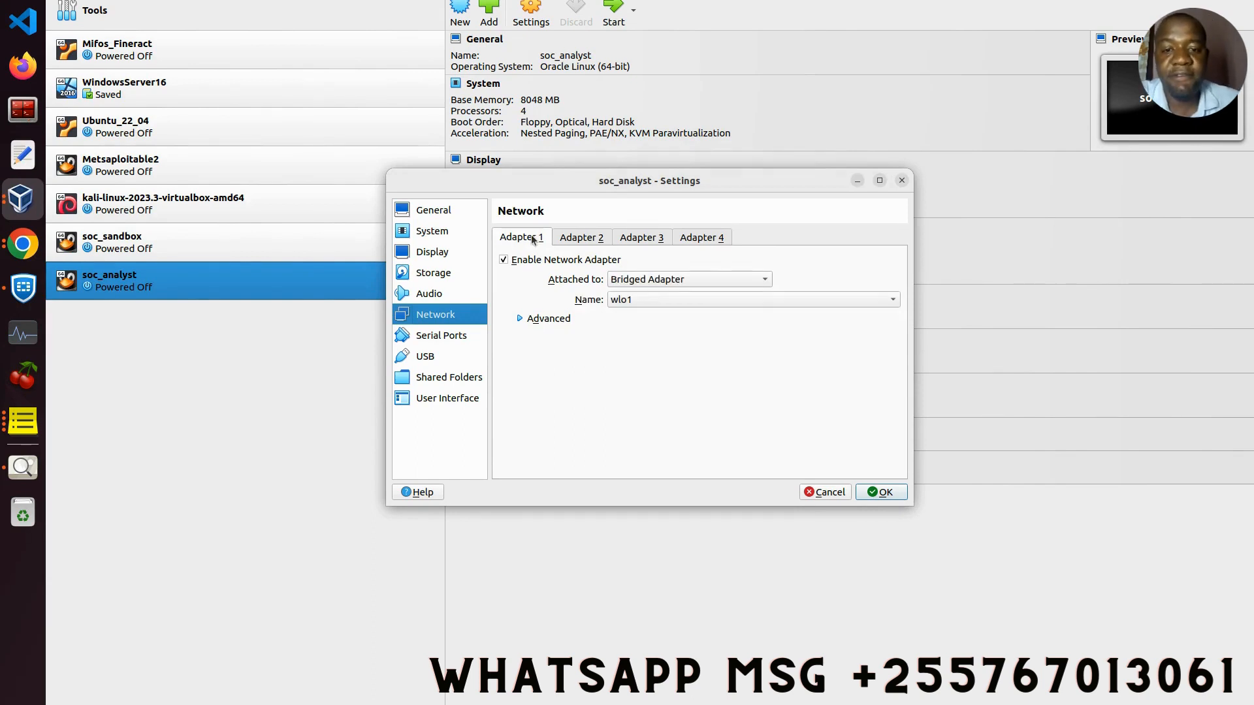
left_click(601, 240)
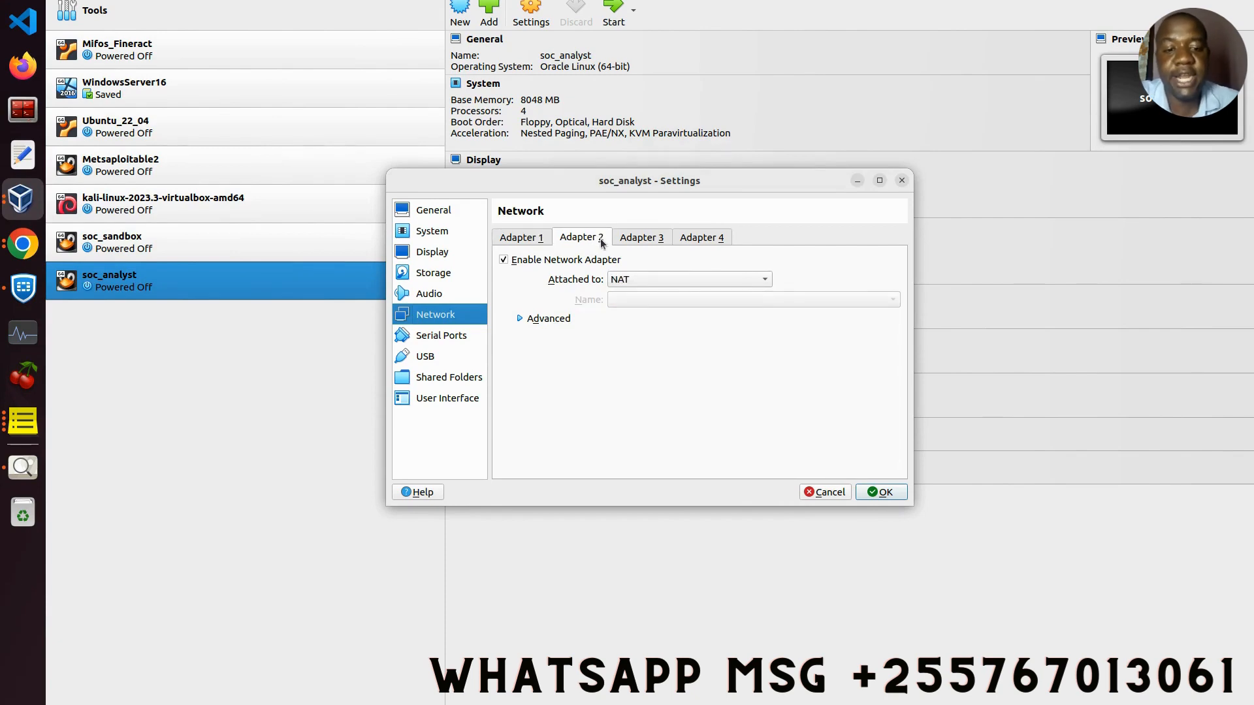
left_click(901, 493)
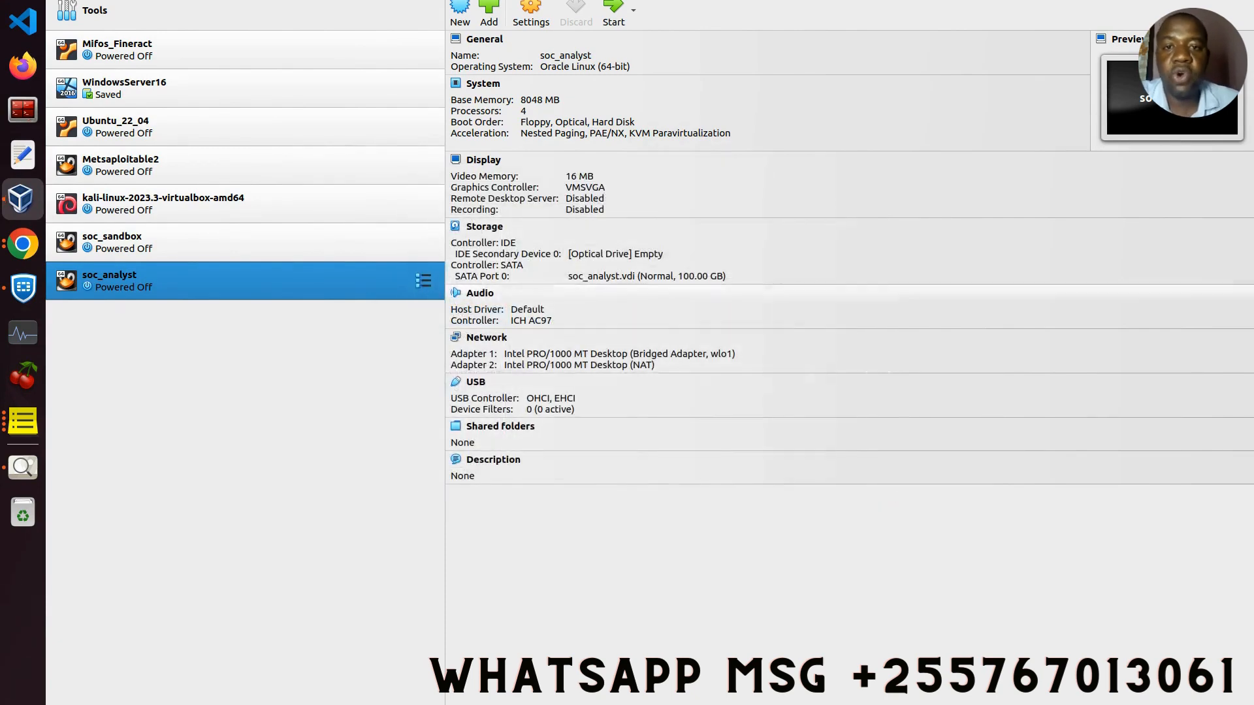
Step: Start soc_analyst, dismiss the notification, and boot the default Oracle Linux kernel from GRUB
left_click(608, 15)
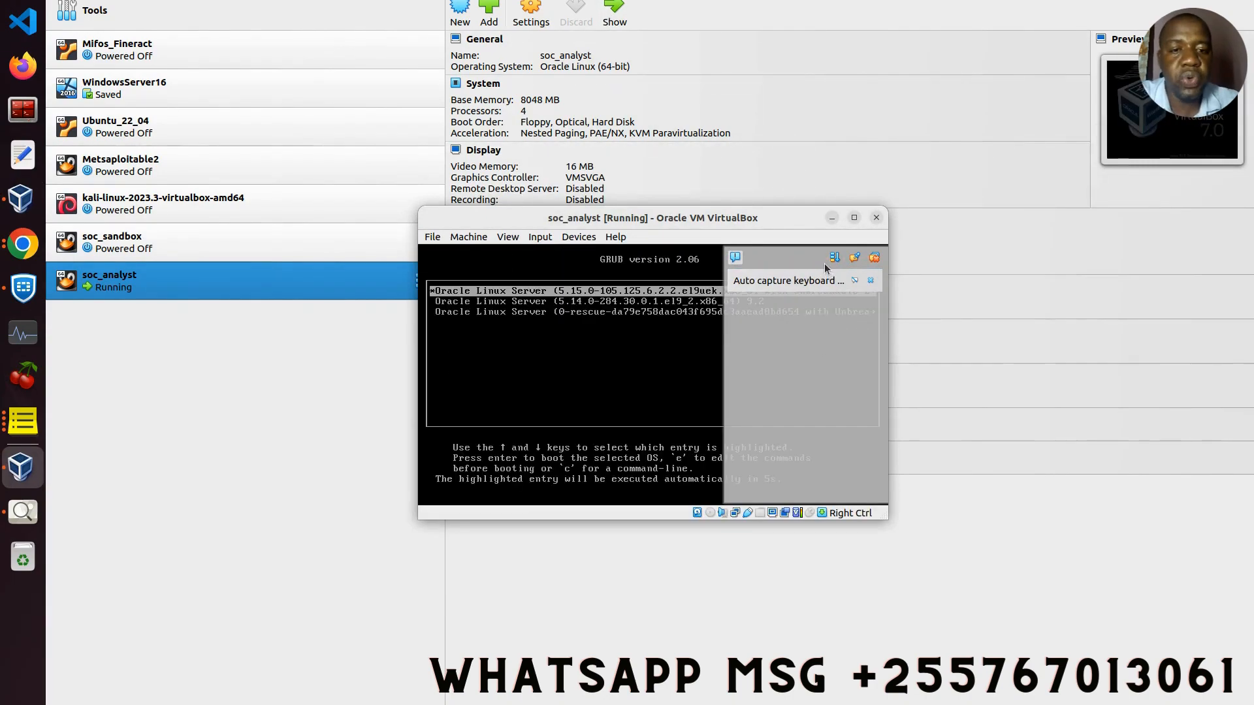
left_click(873, 259)
key("Return")
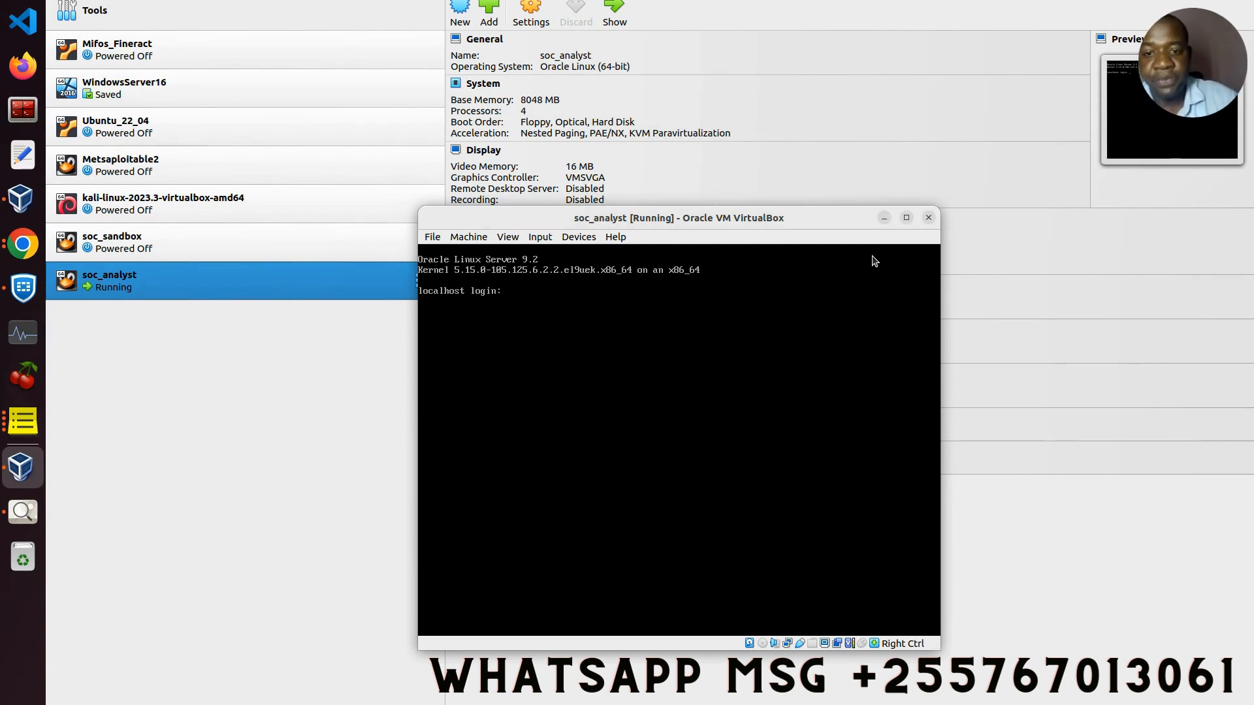
Step: Enter the login username and then the password at the soc_analyst console
type("codea")
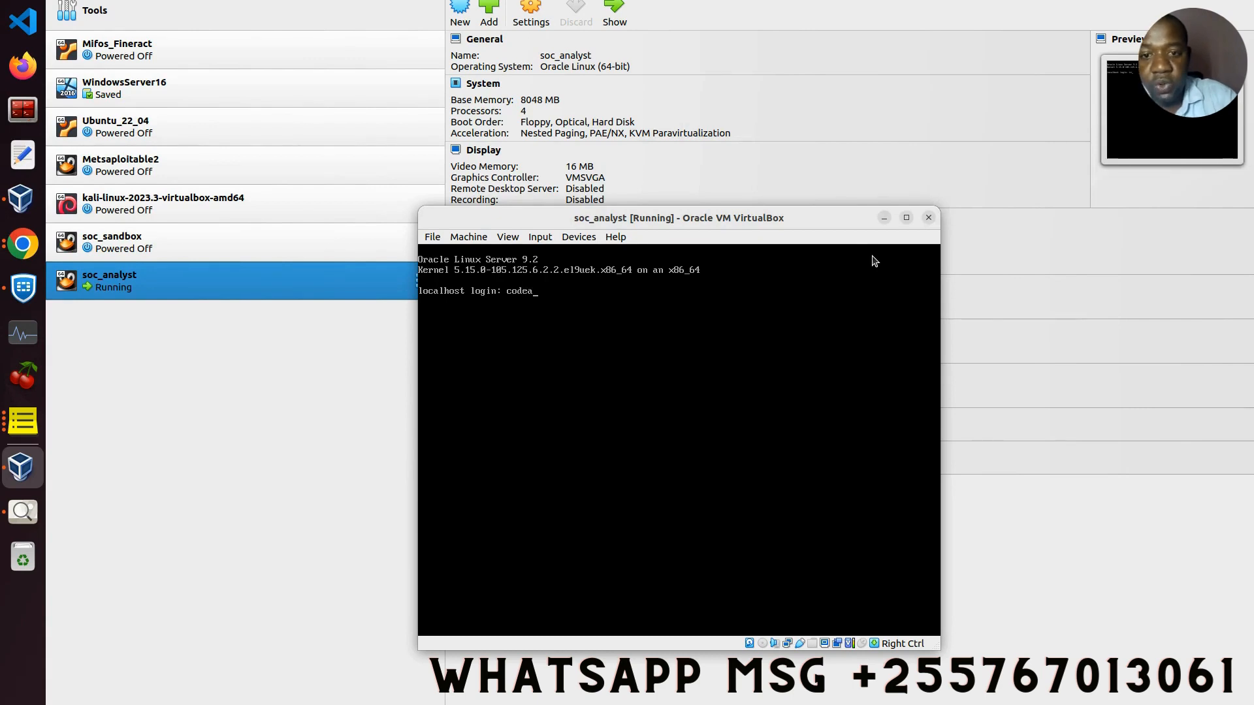
type("ngels")
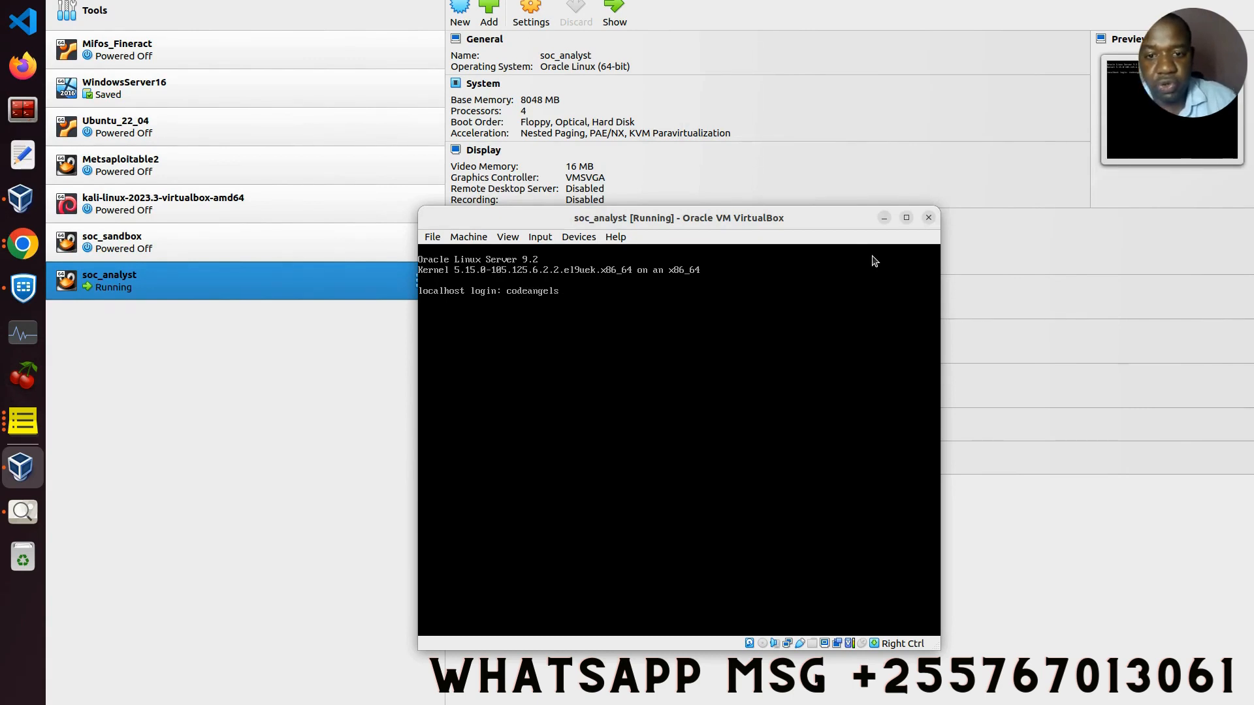
key("Return")
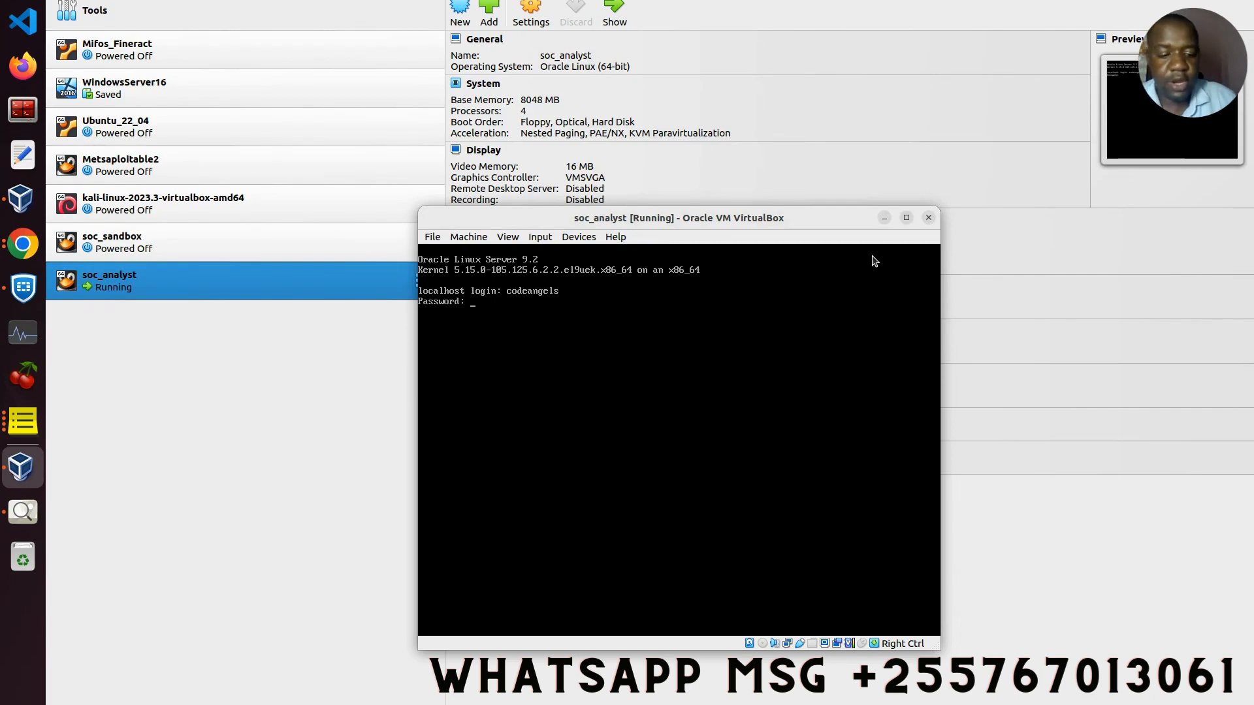
key("Return")
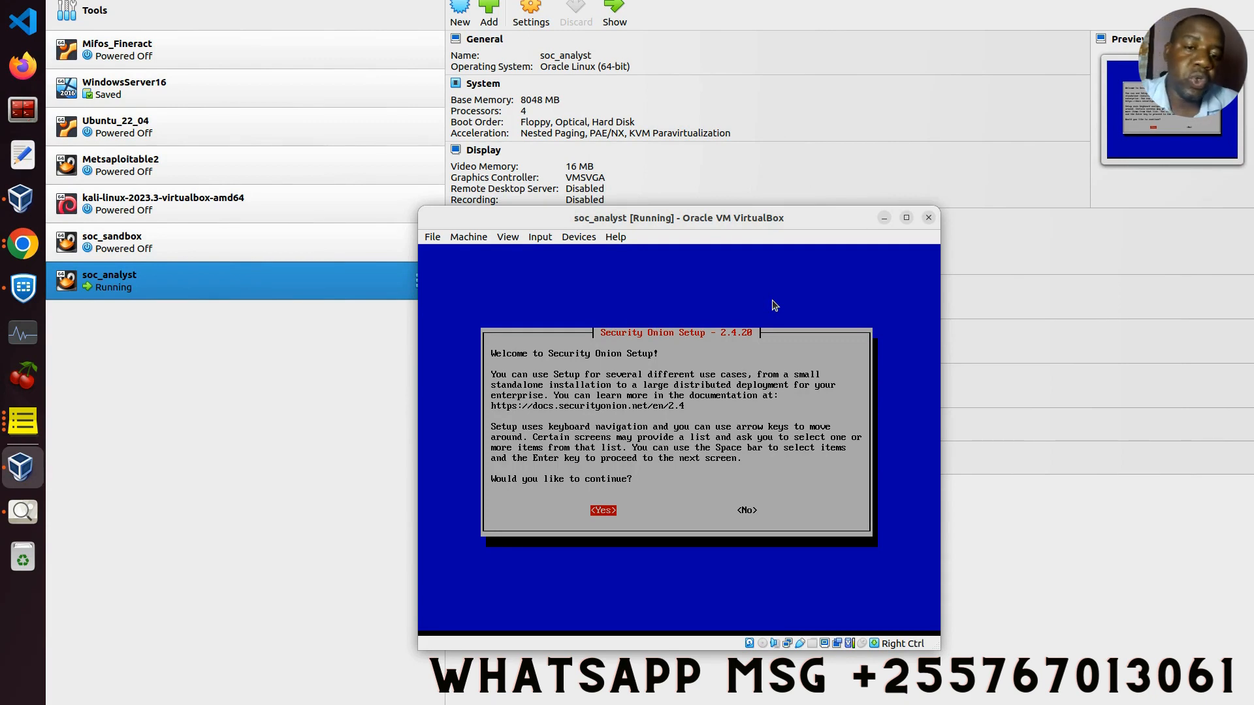
Step: Answer Yes on the Security Onion Setup welcome dialog
left_click(609, 512)
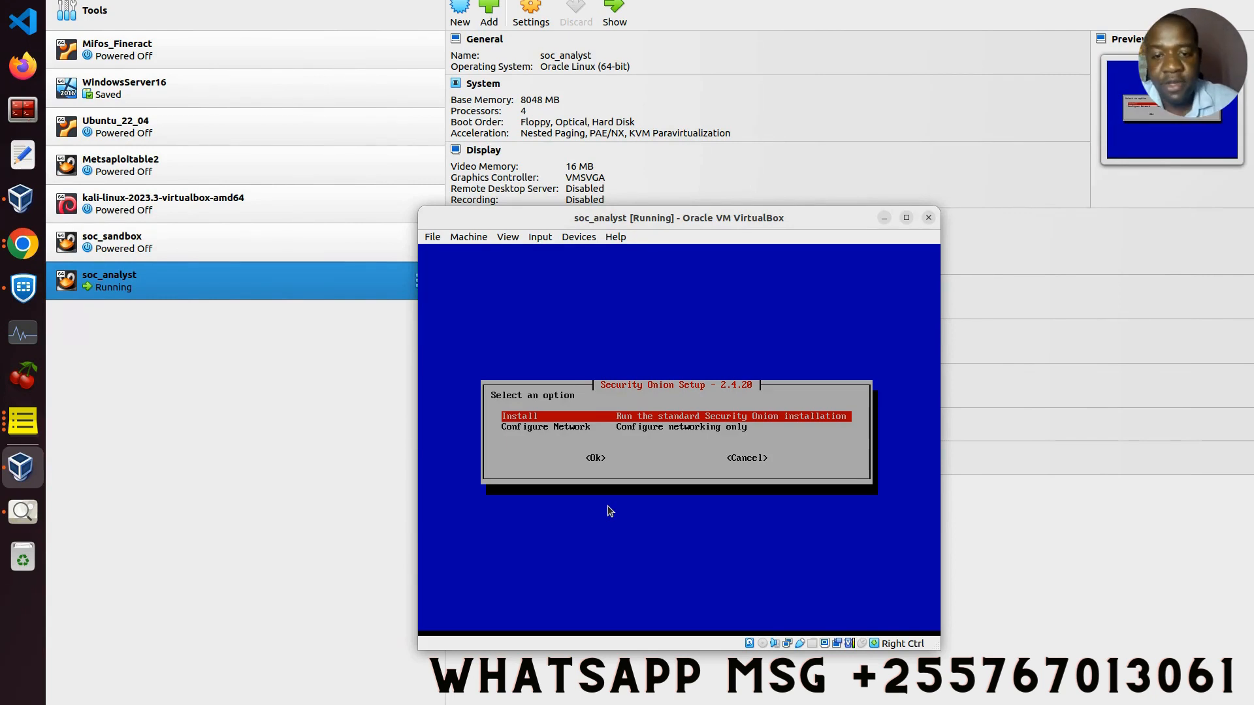
Step: Confirm the highlighted Install option in the Security Onion Setup menu
key("Tab")
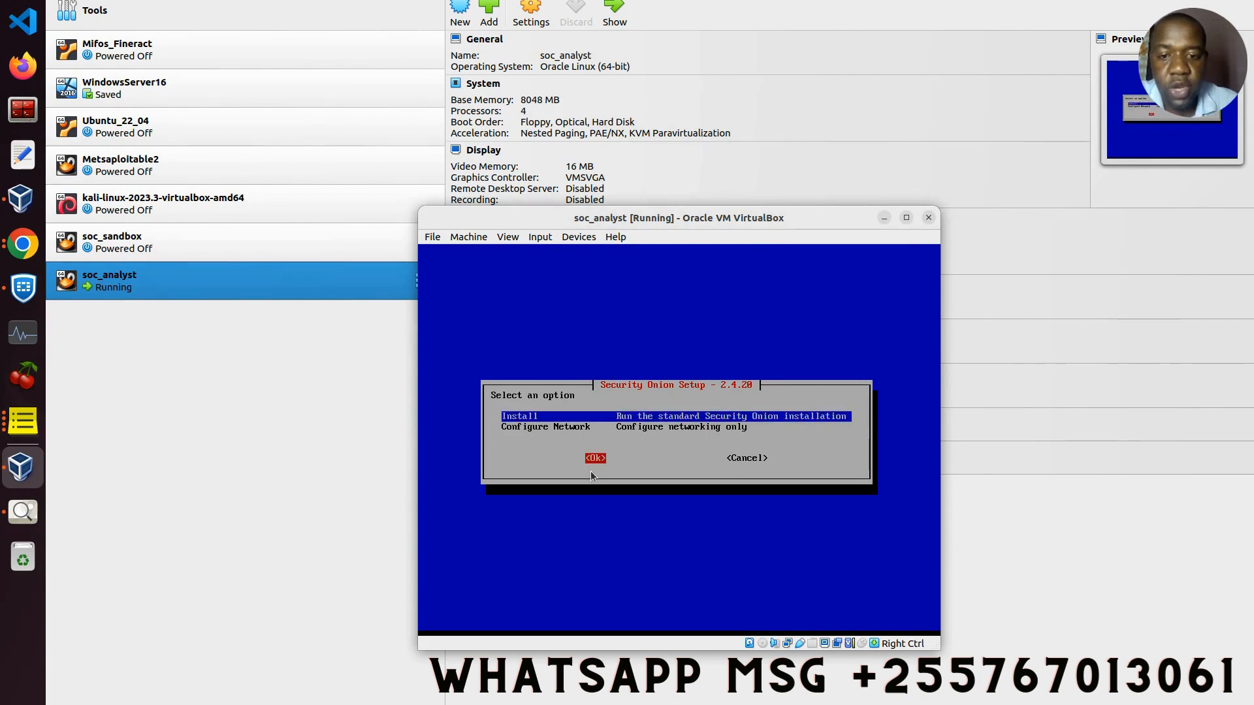
key("Return")
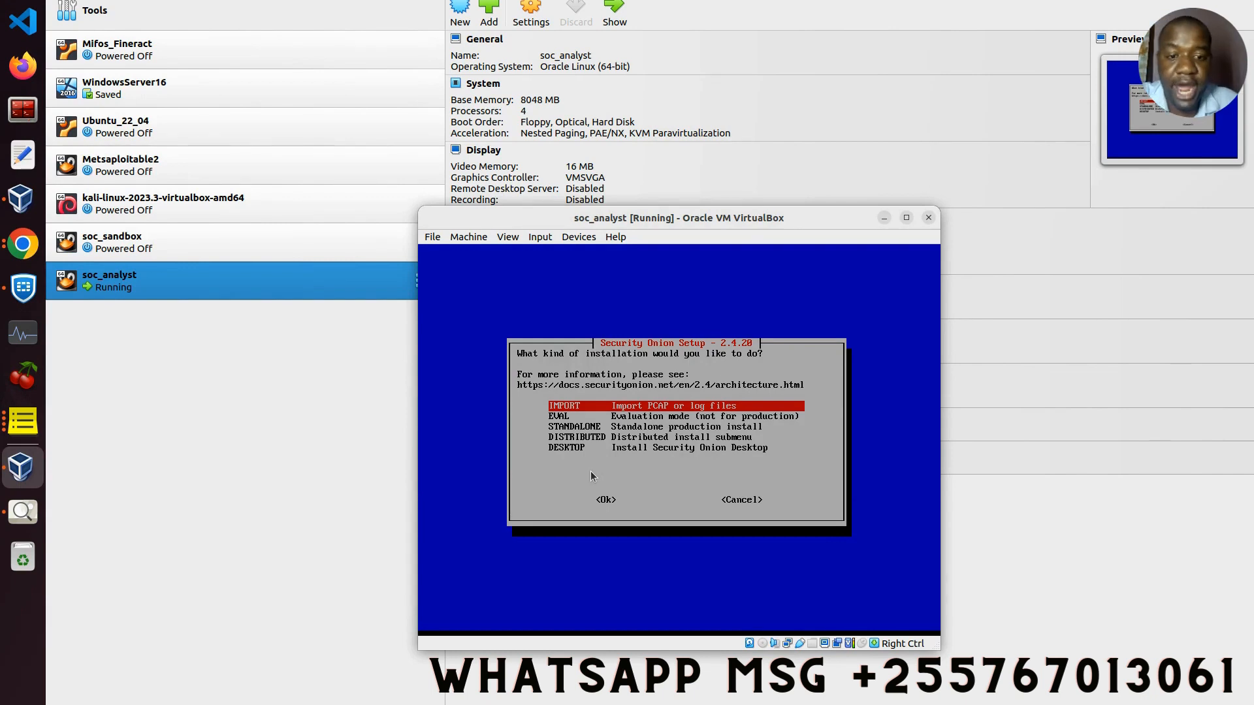
Step: Pick EVAL from IMPORT, EVAL, STANDALONE, DISTRIBUTED and DESKTOP, and confirm it
key("Down")
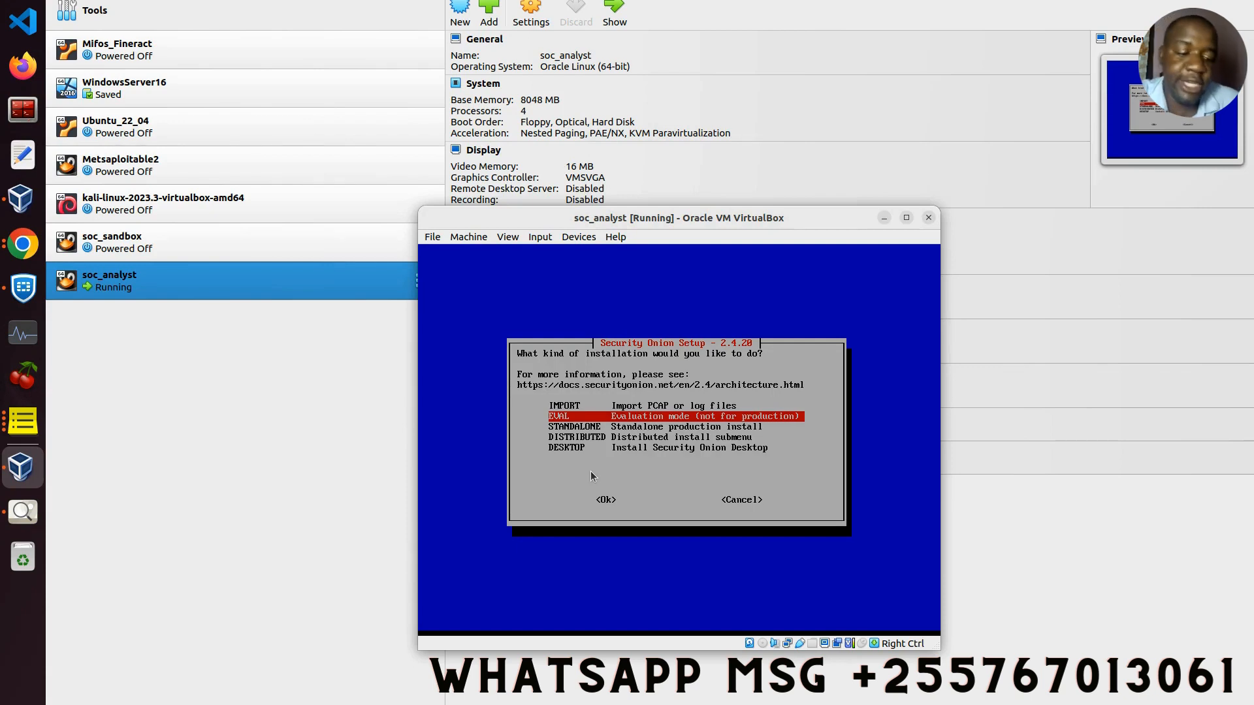
key("Down")
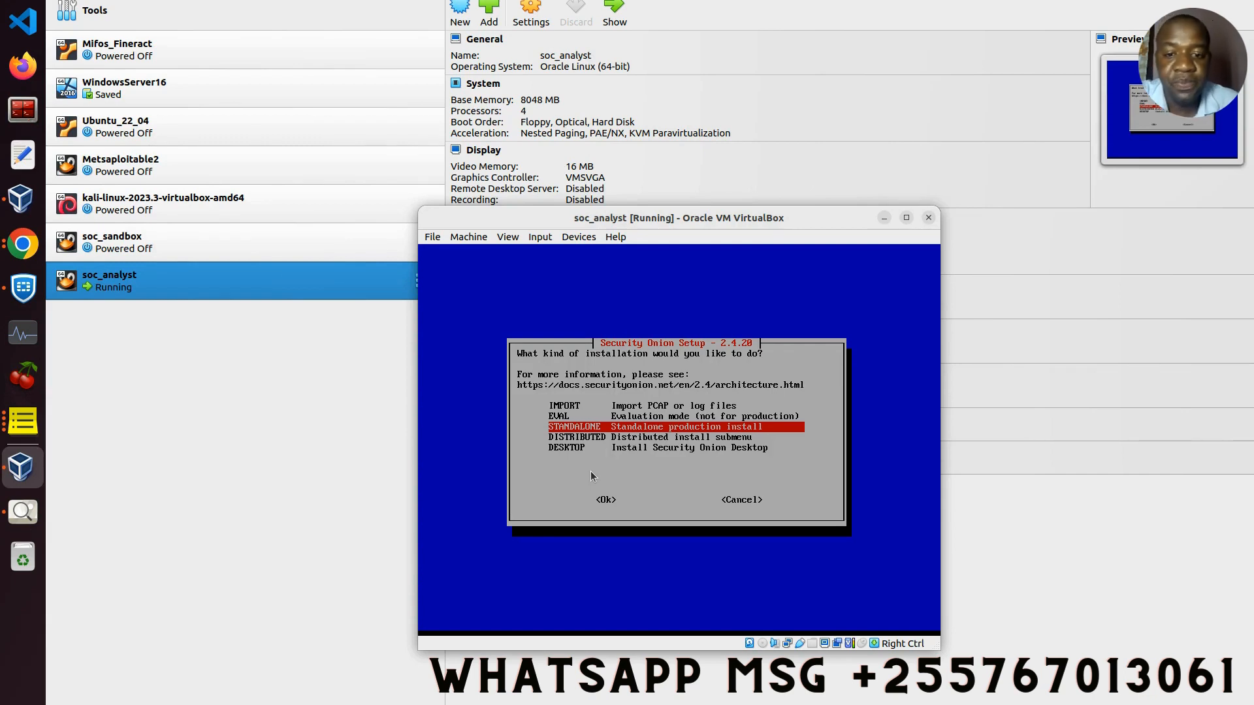
key("Up")
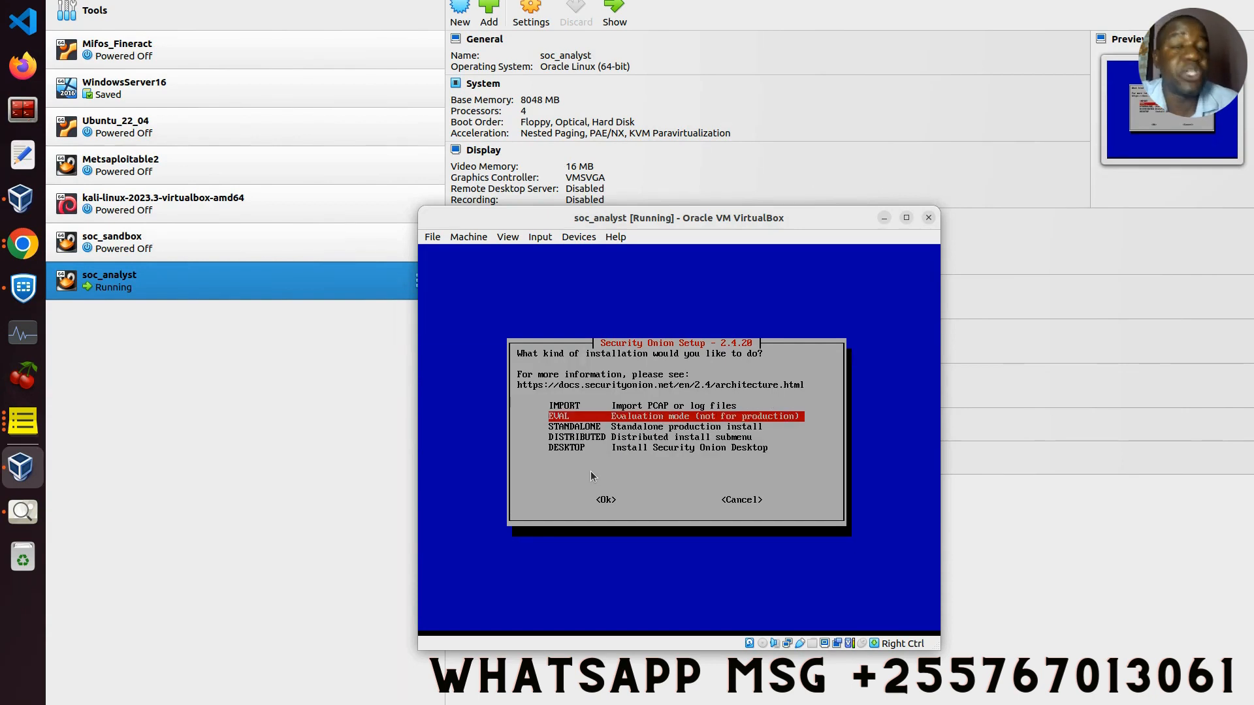
key("Down")
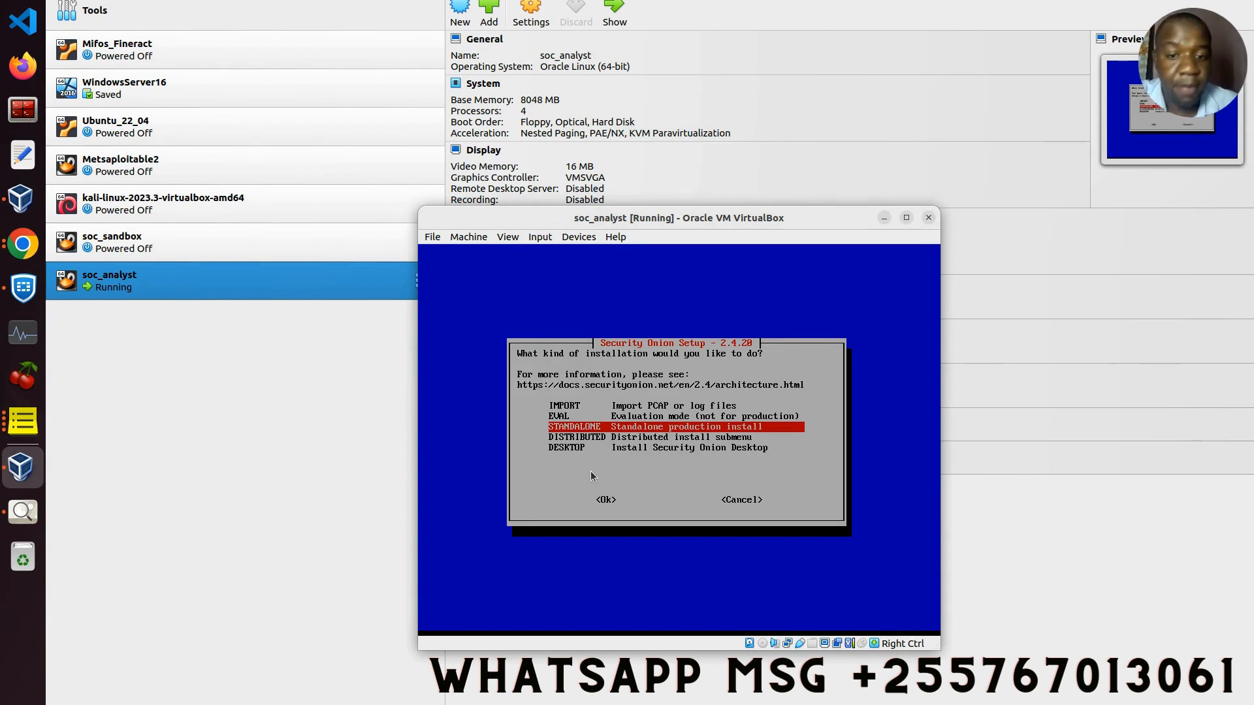
key("Up")
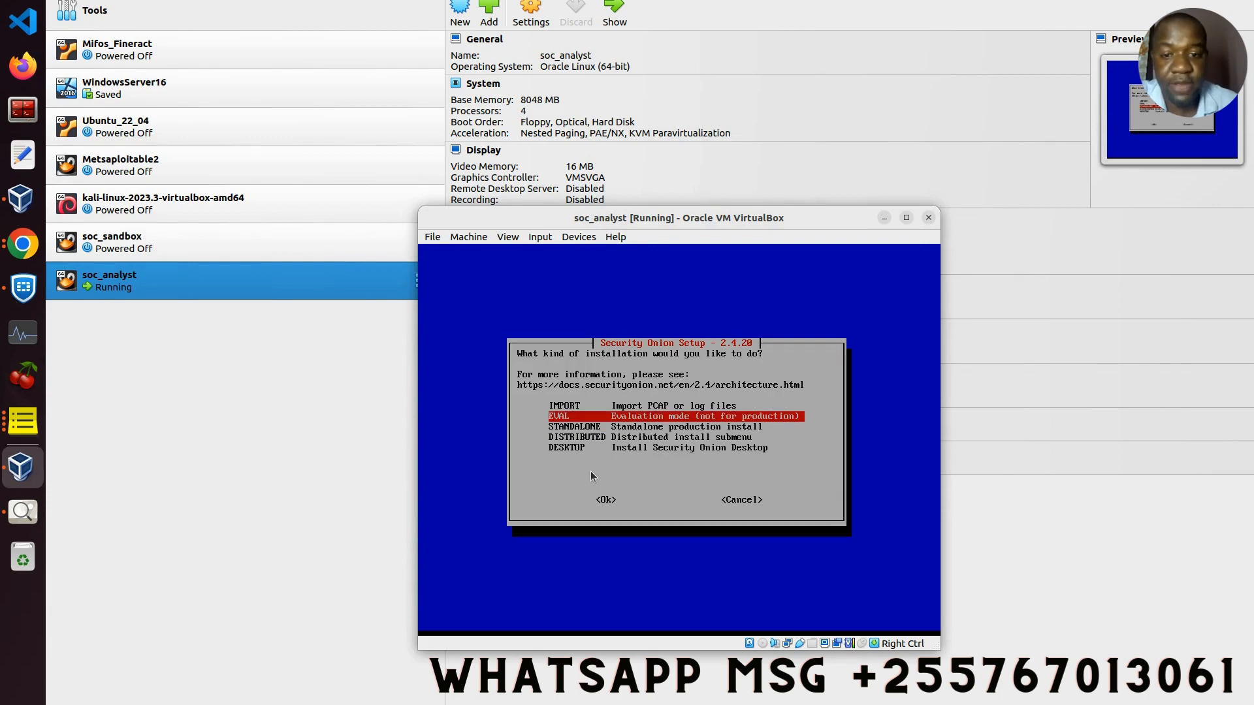
key("Down")
key("Down")
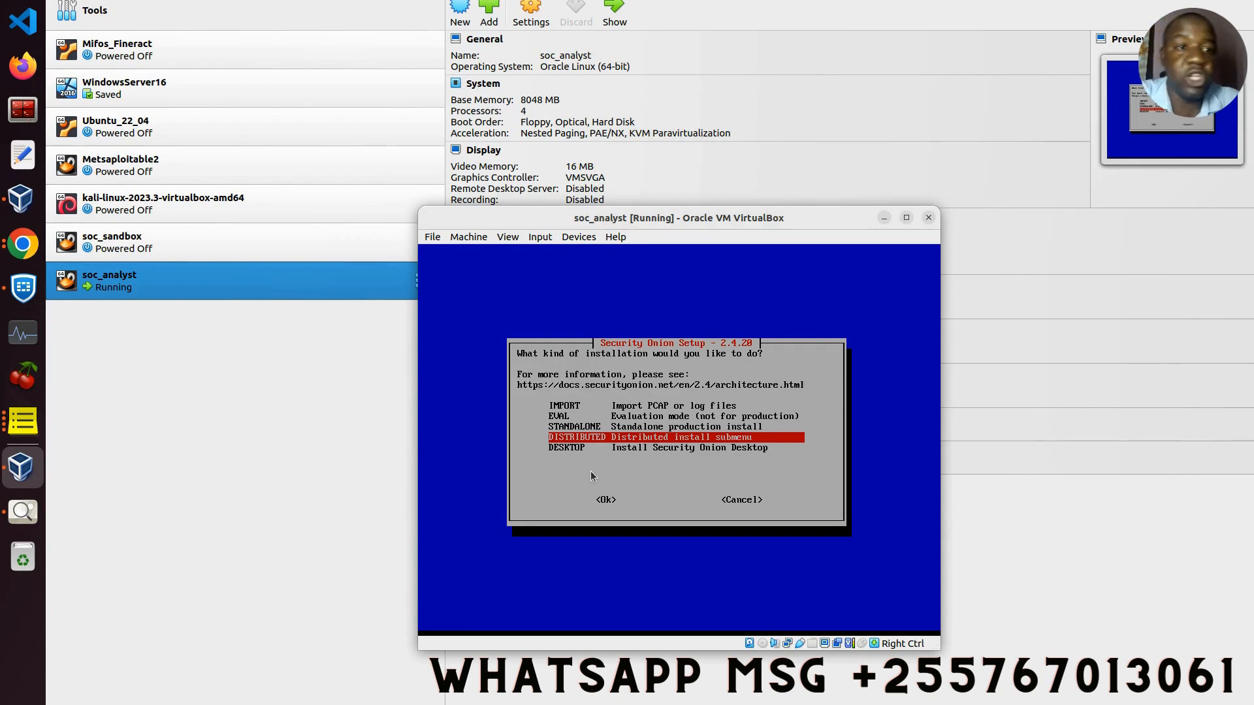
key("Down")
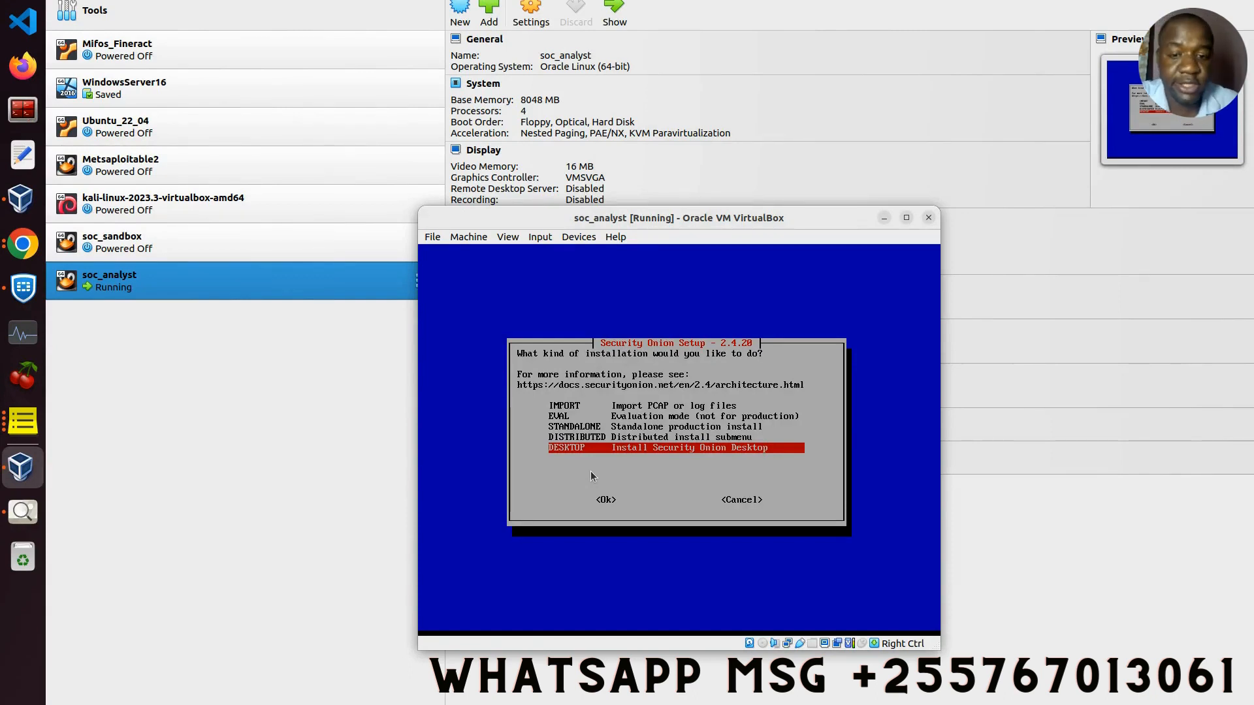
key("Up")
key("Up")
key("Up")
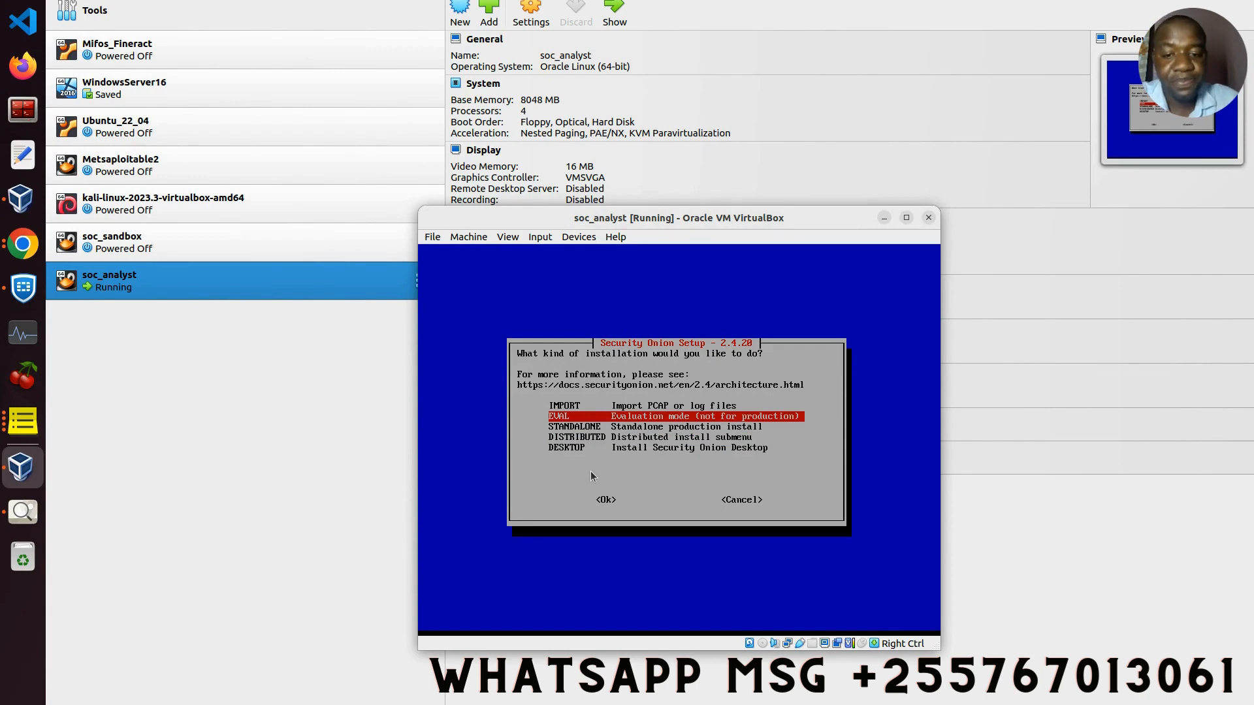
key("Tab")
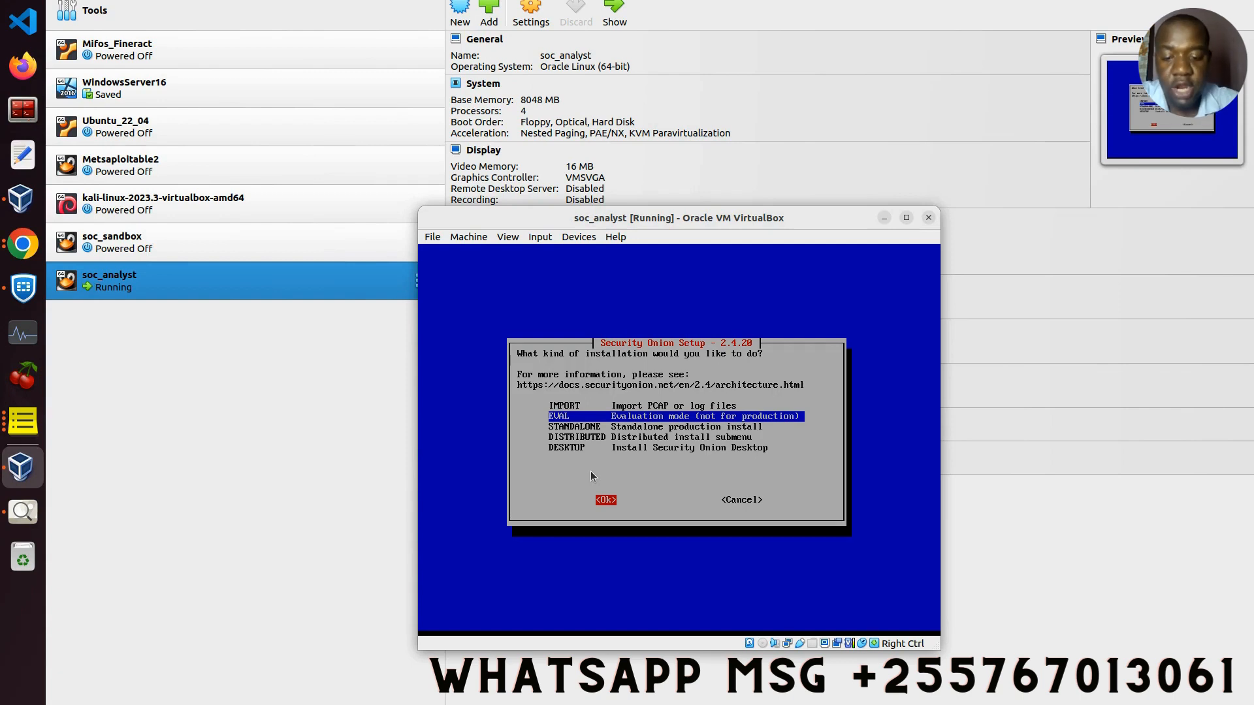
key("Return")
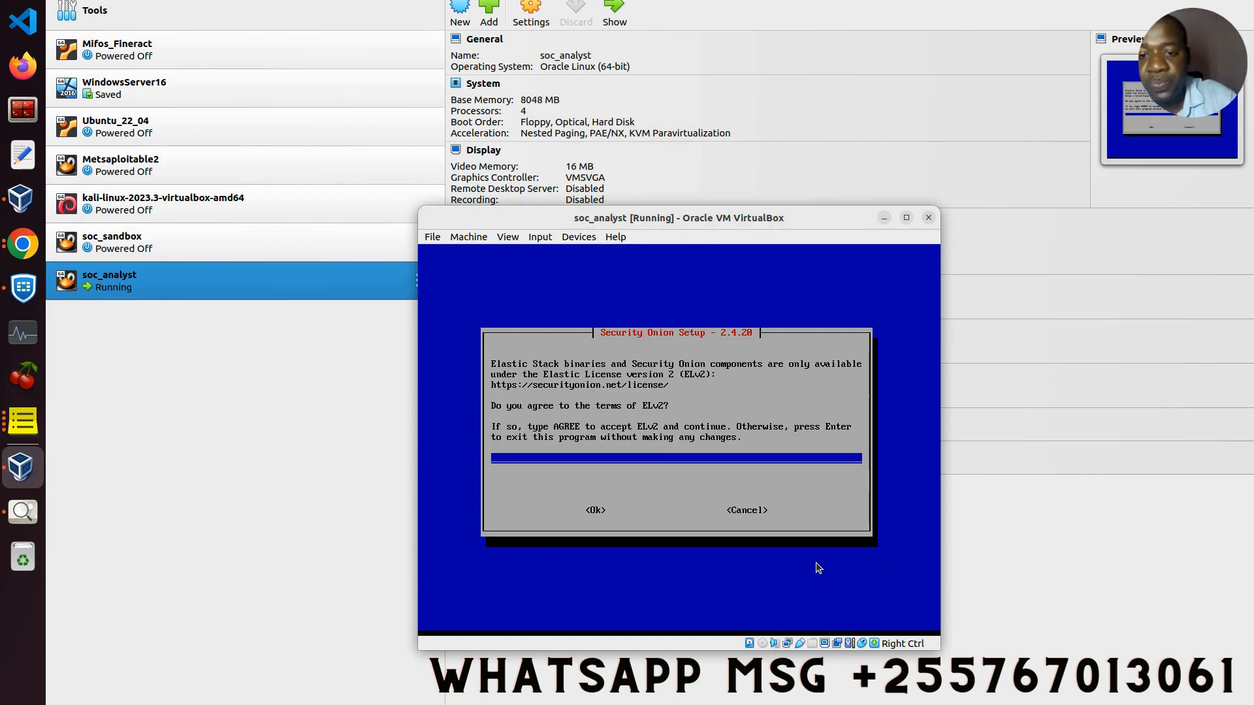
Step: Type AGREE to accept the Elastic License 2.0 and confirm
type("AGRE")
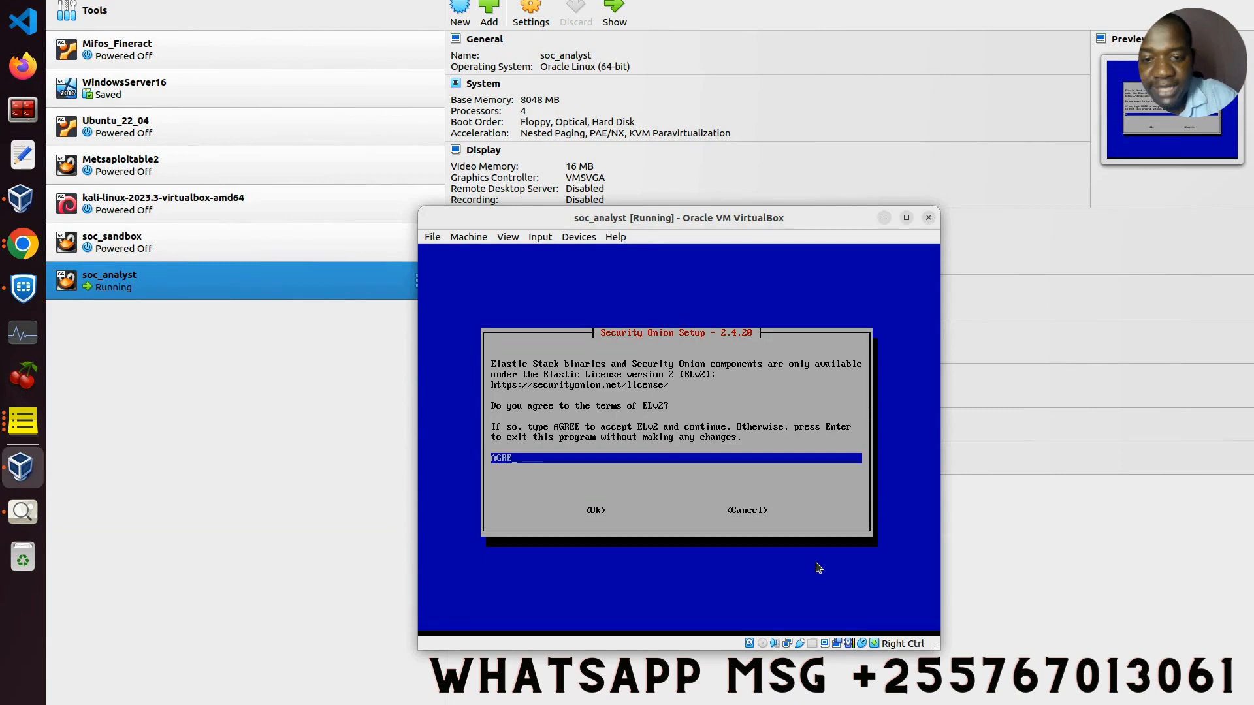
type("E")
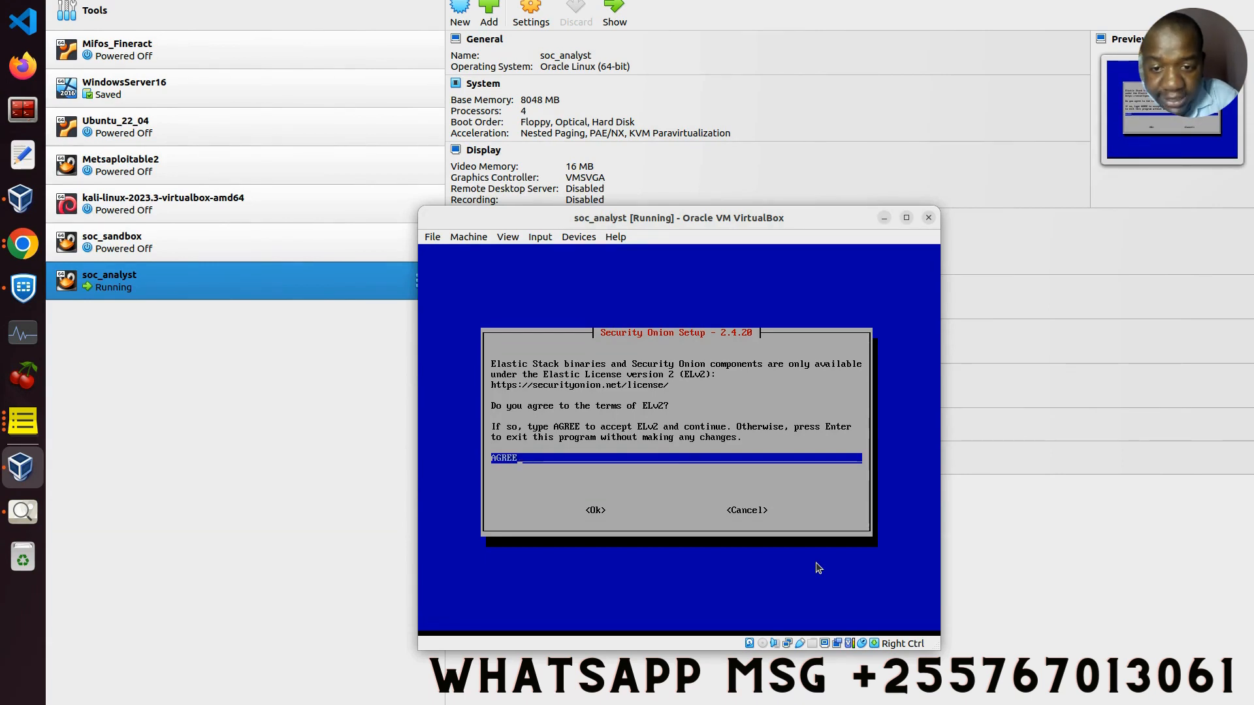
key("Tab")
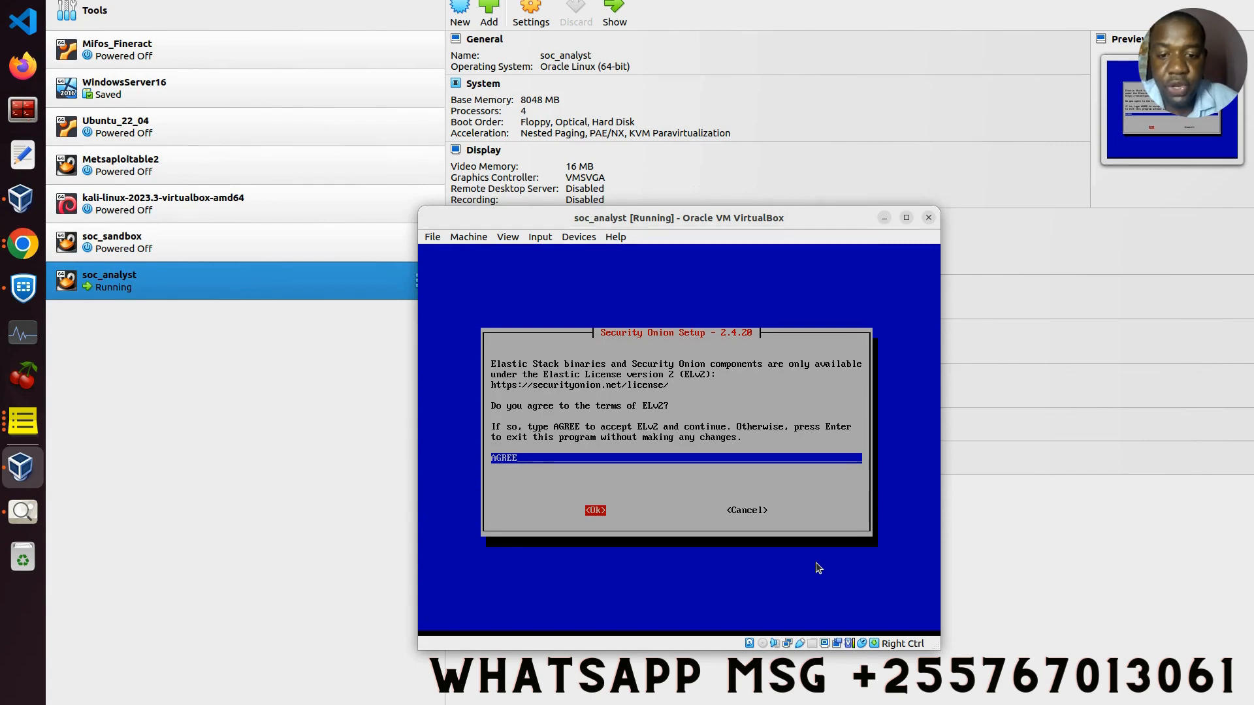
key("Return")
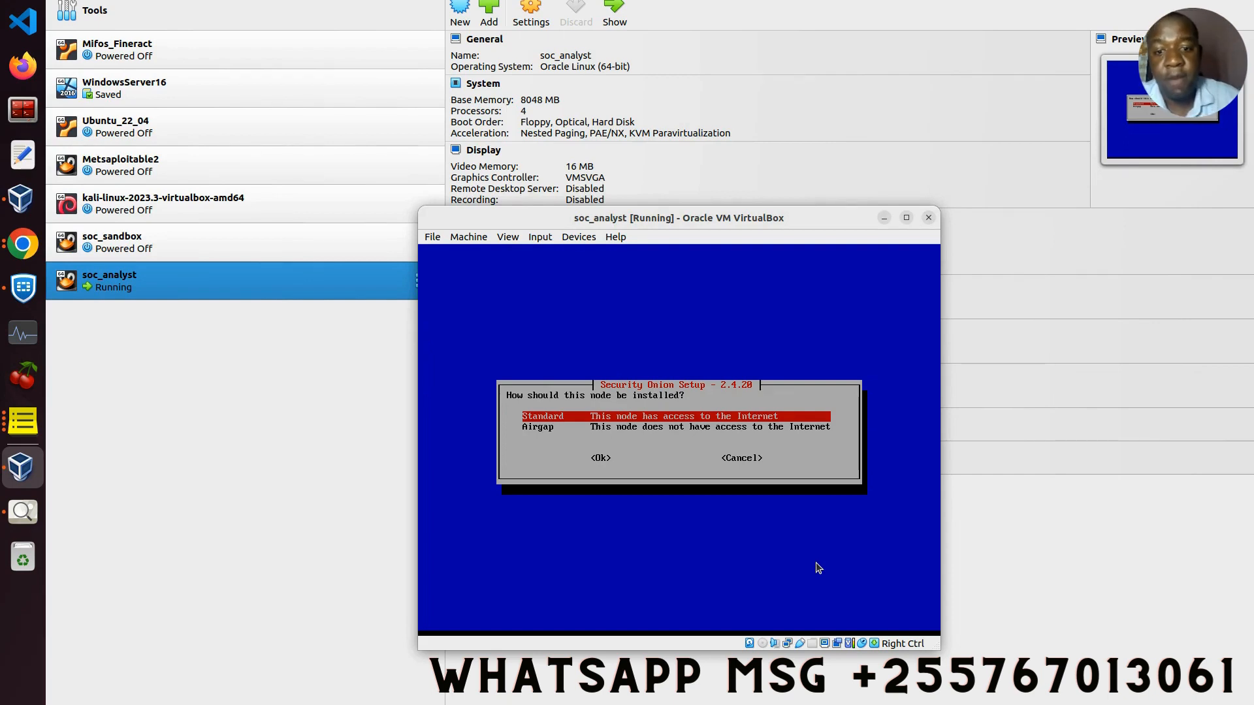
Step: Keep Standard rather than Airgap as the node install type and confirm
key("Tab")
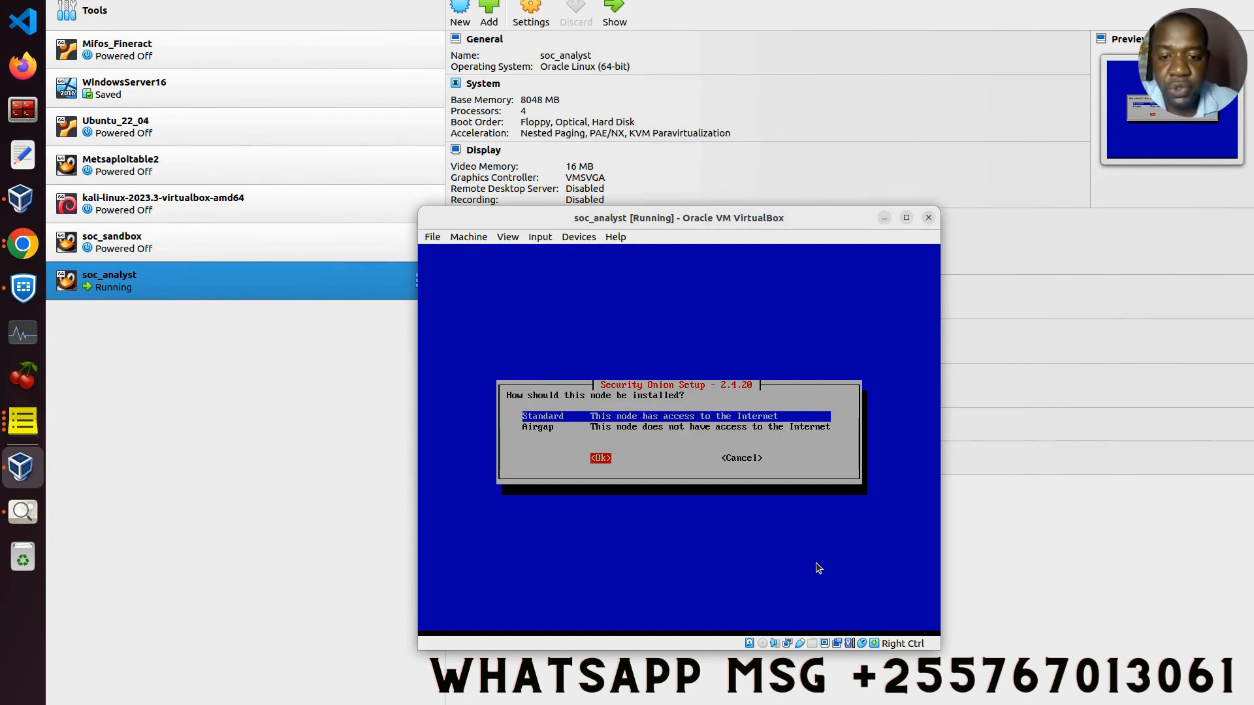
key("Return")
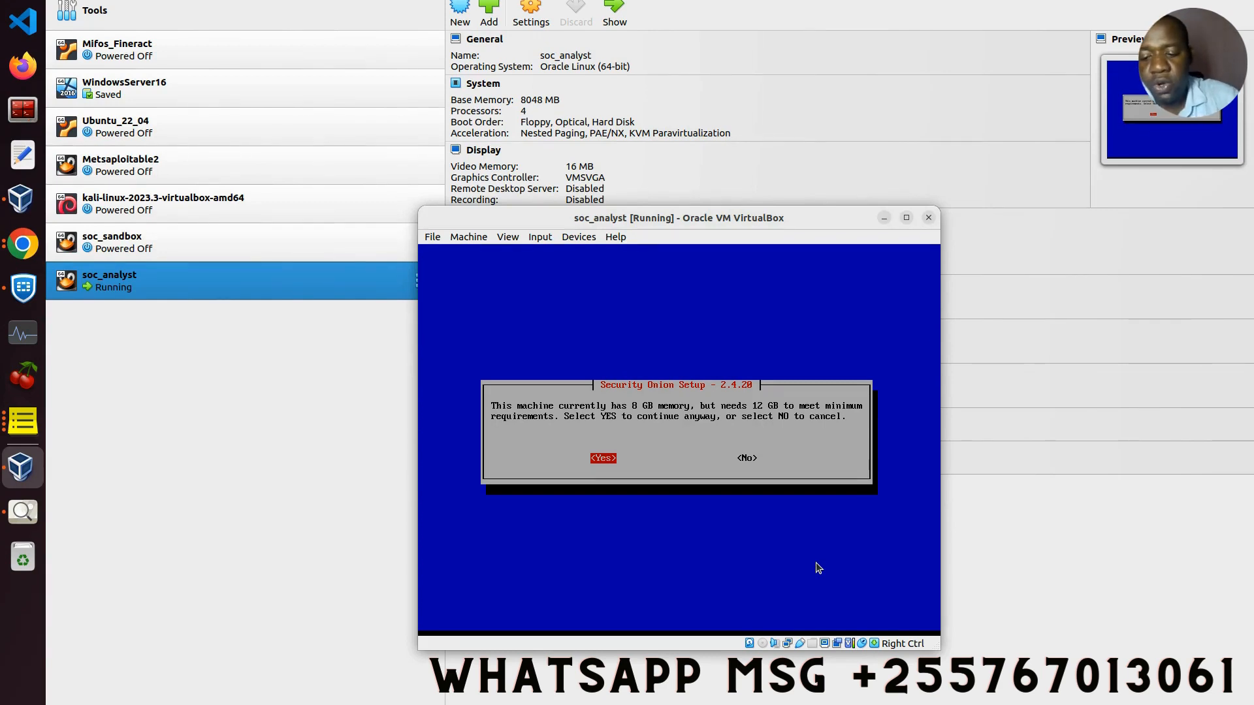
Step: Pass the low-memory warning and try hostname soc_analyst, which is rejected as invalid
key("Return")
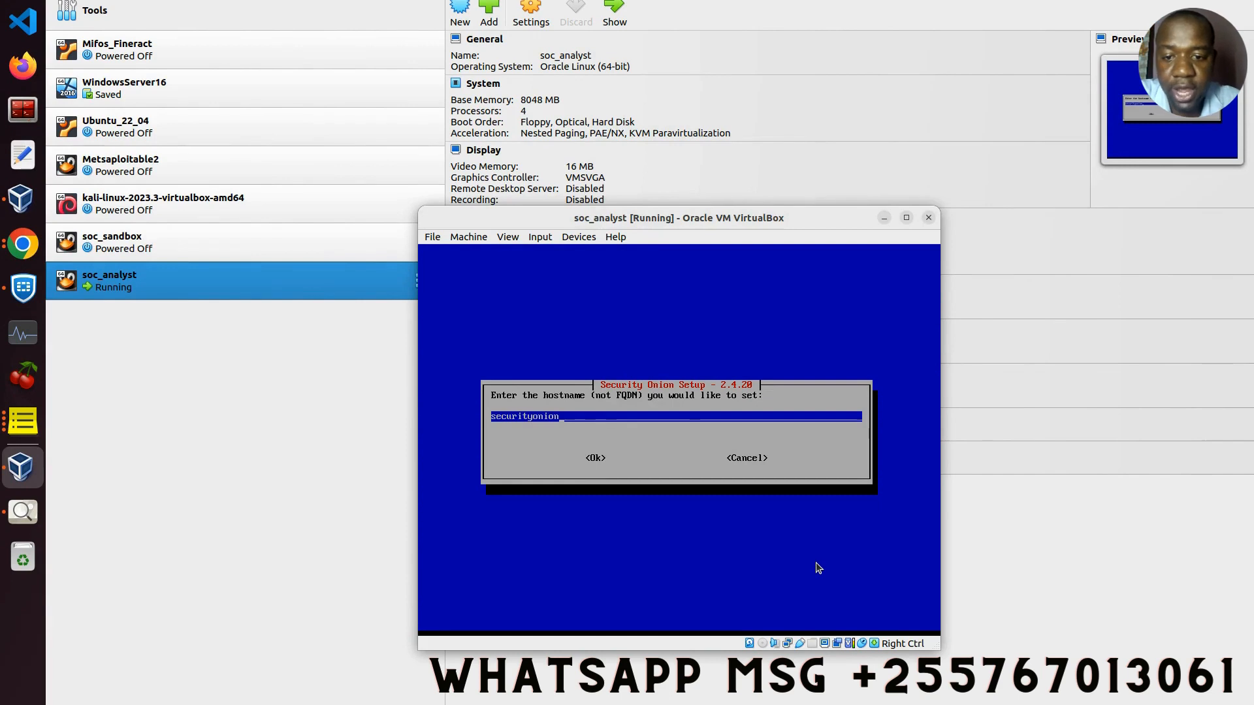
key("BackSpace")
key("BackSpace")
key("BackSpace")
key("BackSpace")
key("BackSpace")
key("BackSpace")
key("BackSpace")
key("BackSpace")
key("BackSpace")
key("BackSpace")
key("BackSpace")
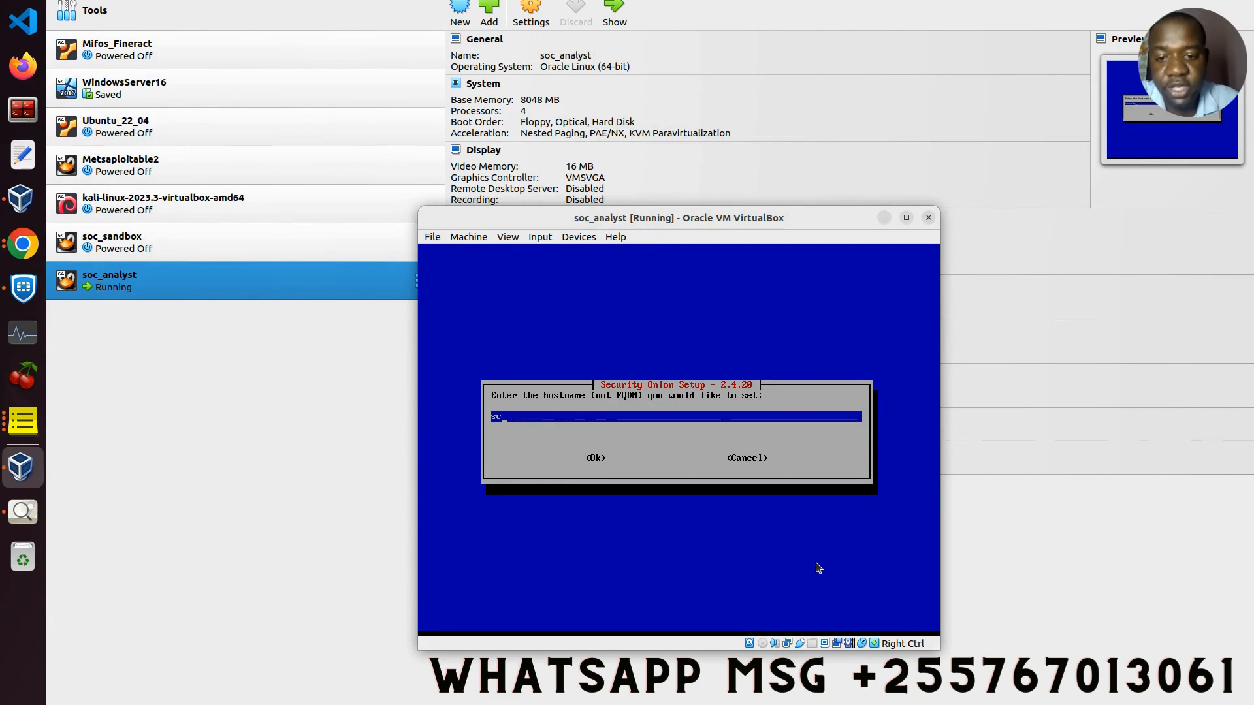
key("BackSpace")
key("BackSpace")
type("soc")
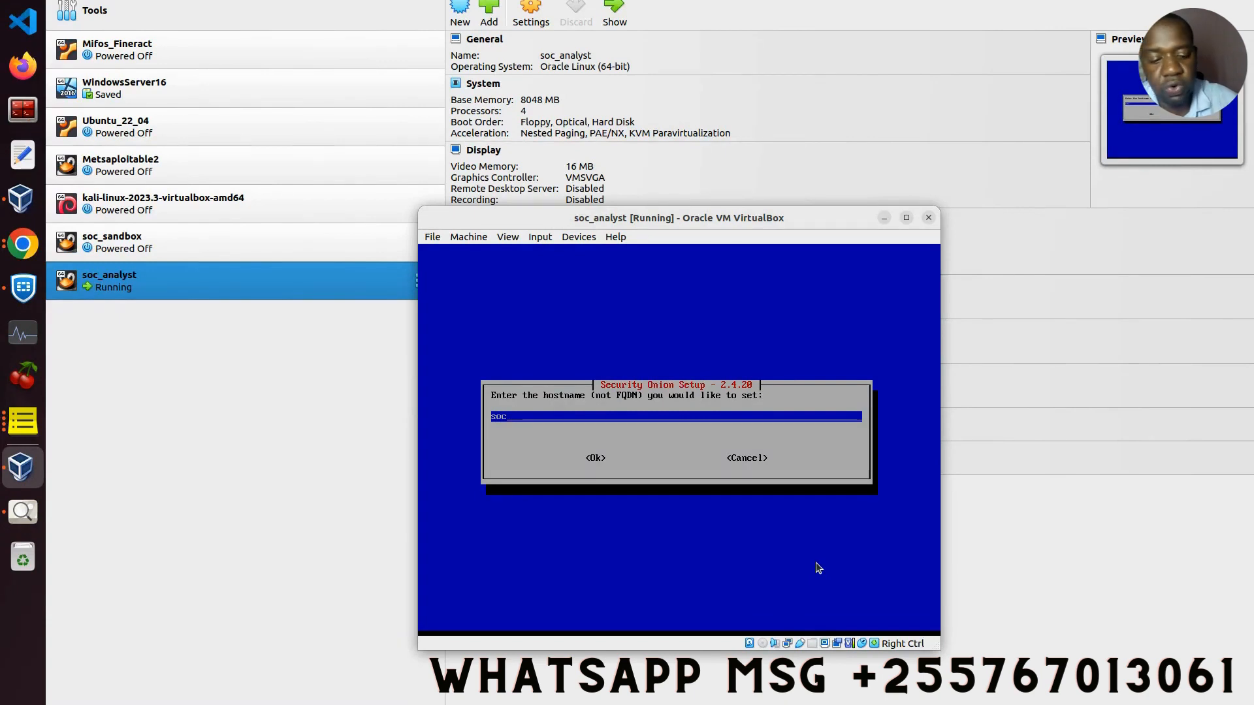
type("_an")
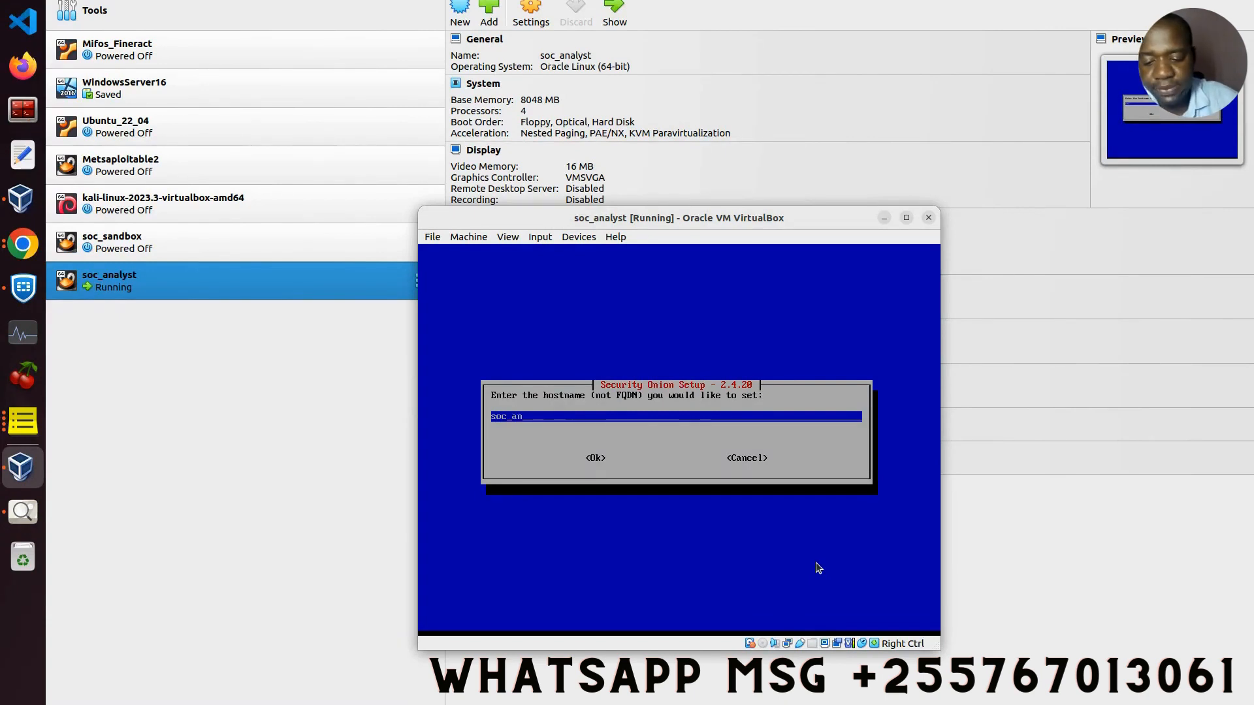
type("alyst")
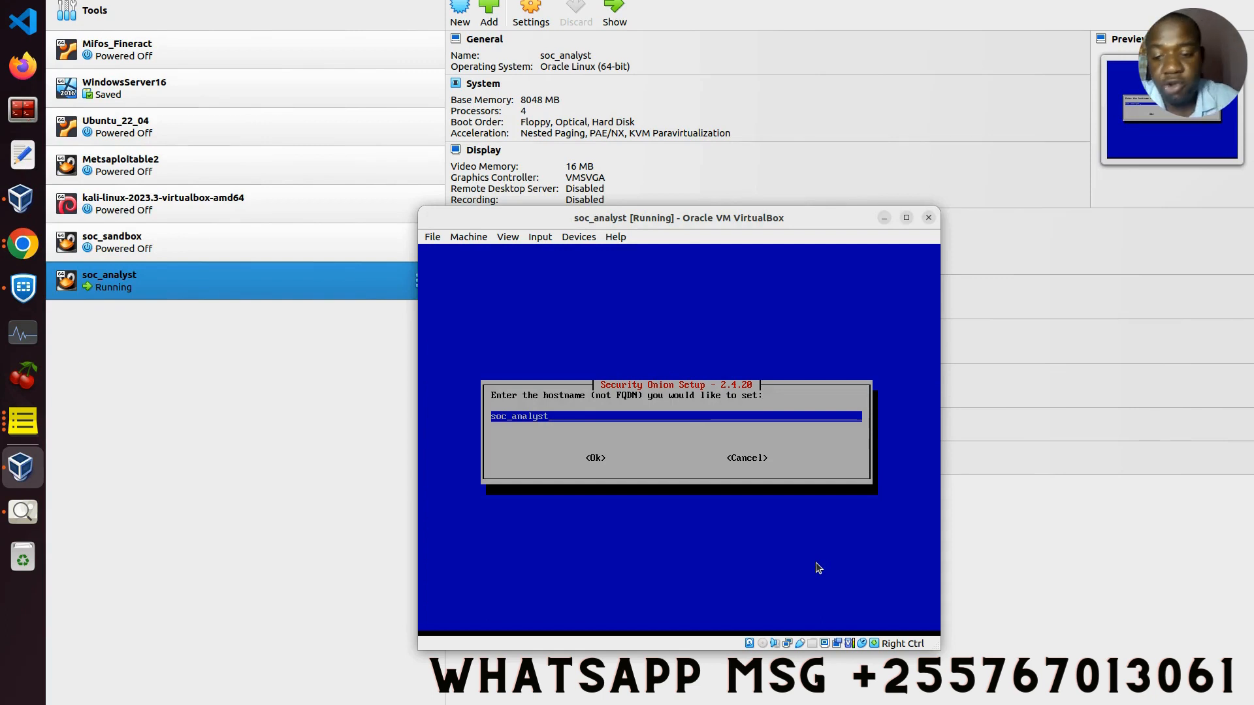
key("Tab")
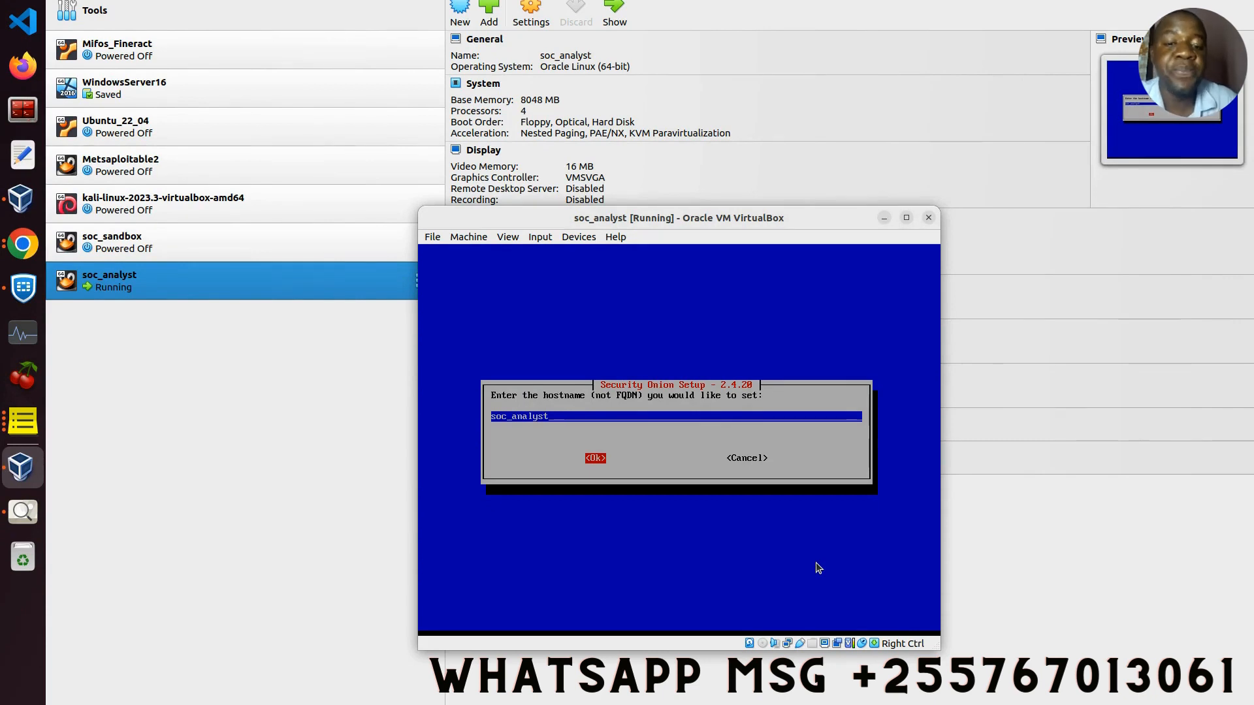
key("Tab")
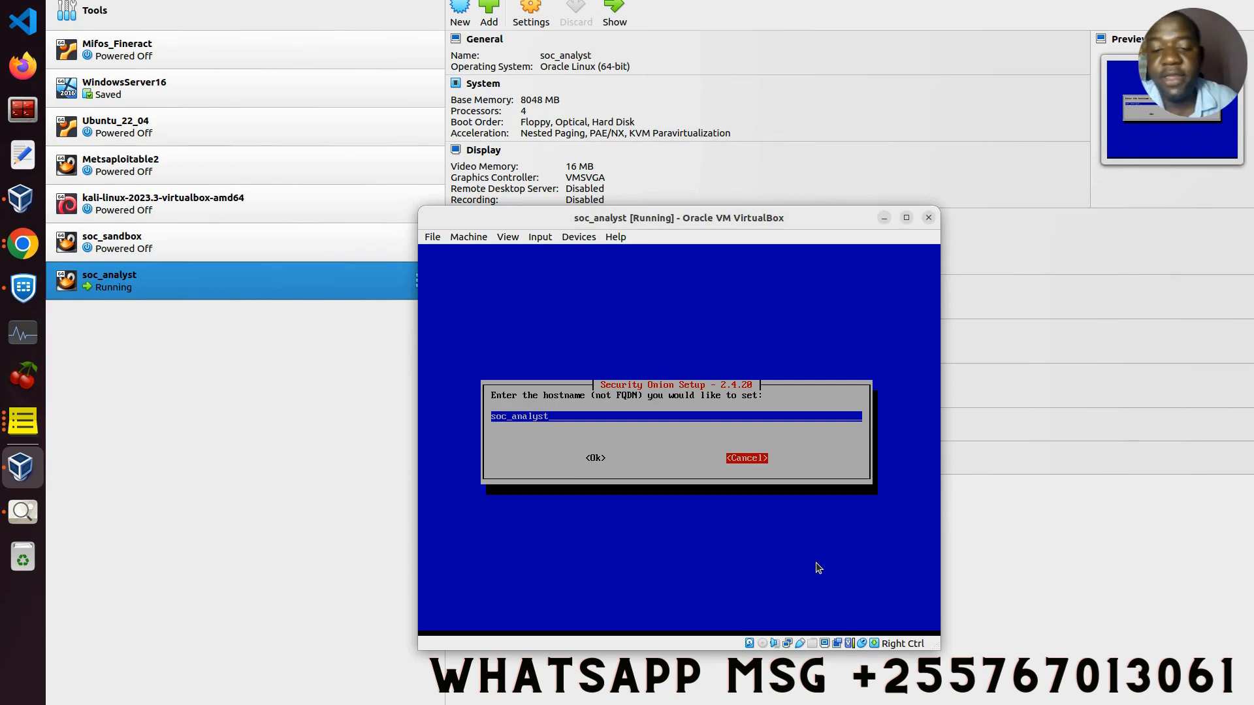
key("Left")
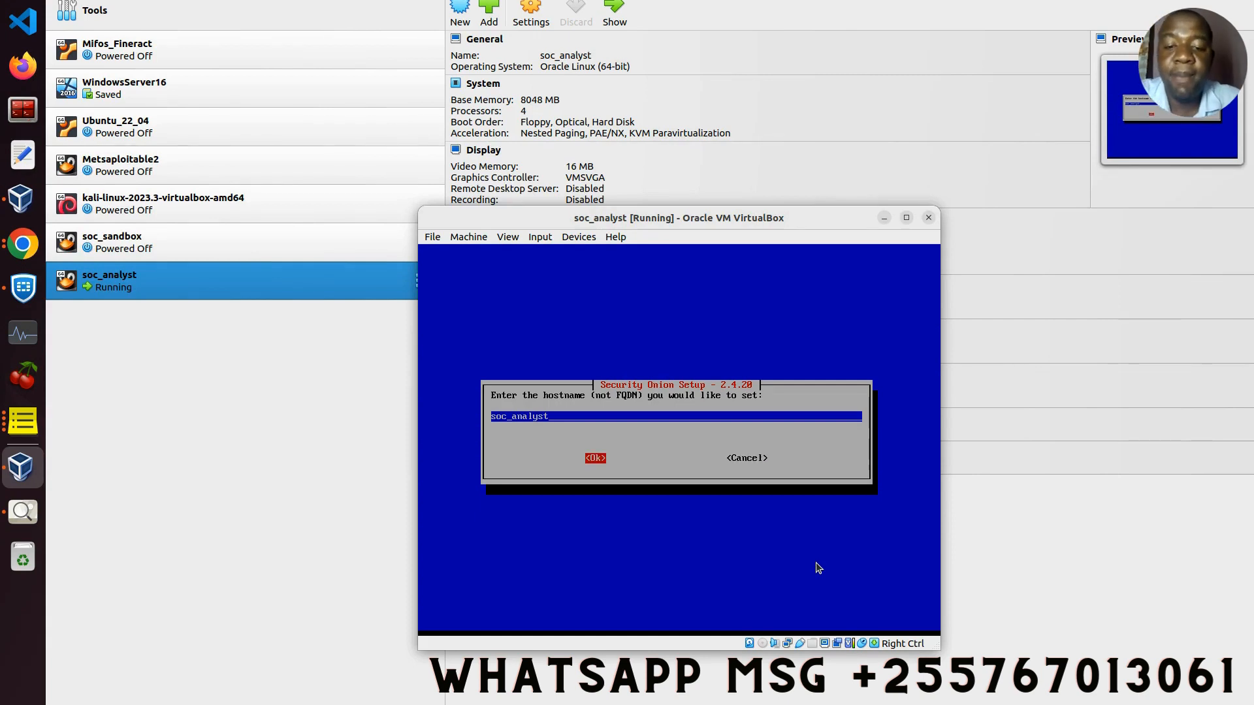
key("Return")
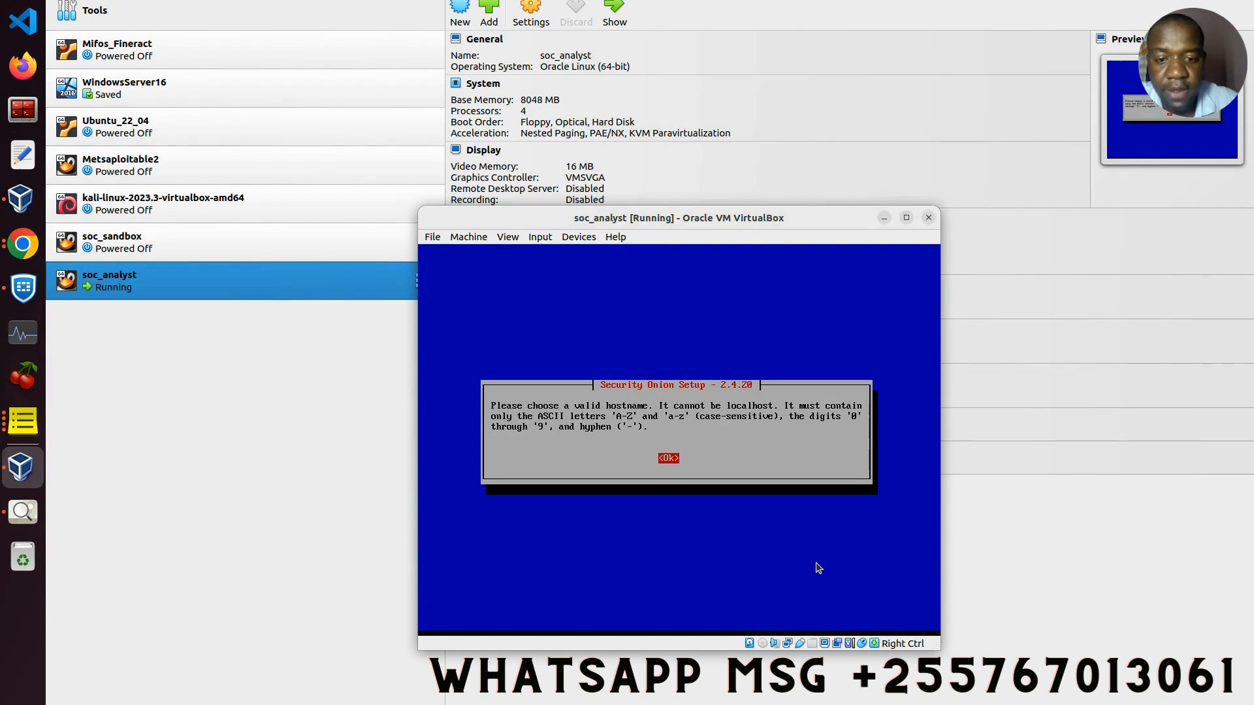
key("Return")
Step: Correct the hostname to socanalyst and confirm it
key("BackSpace")
key("BackSpace")
key("BackSpace")
key("BackSpace")
key("BackSpace")
key("BackSpace")
key("BackSpace")
key("BackSpace")
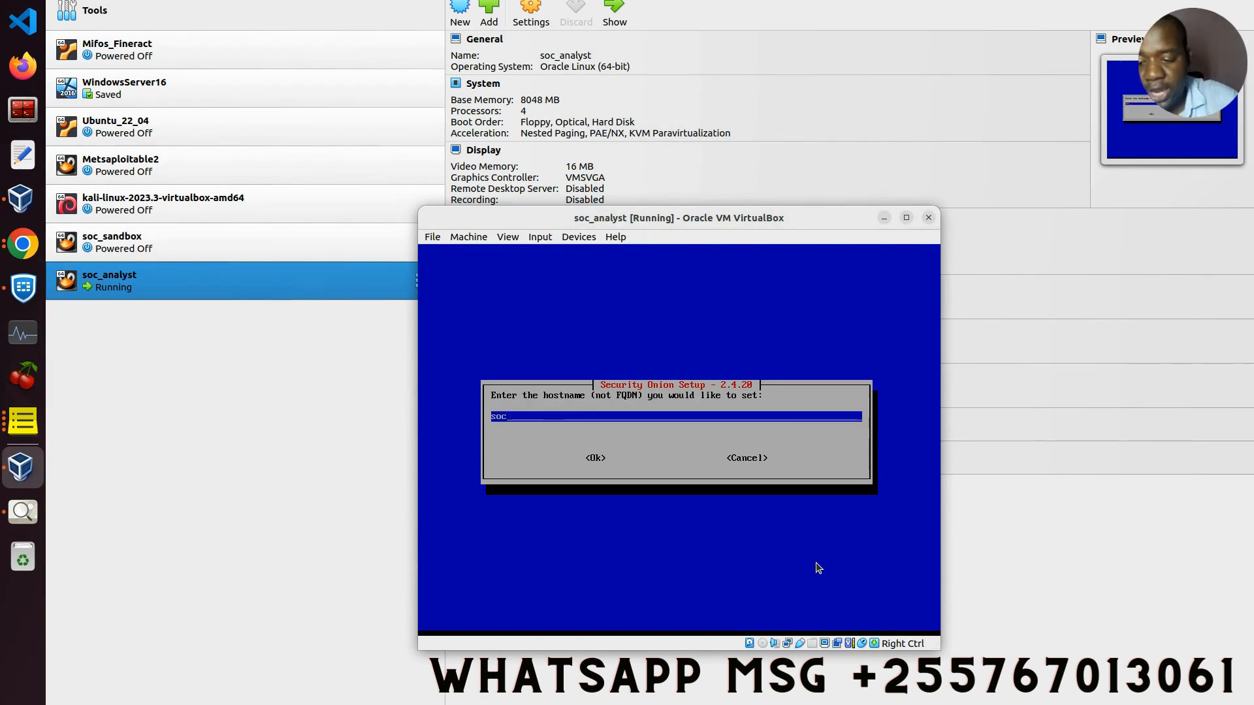
type("analyst")
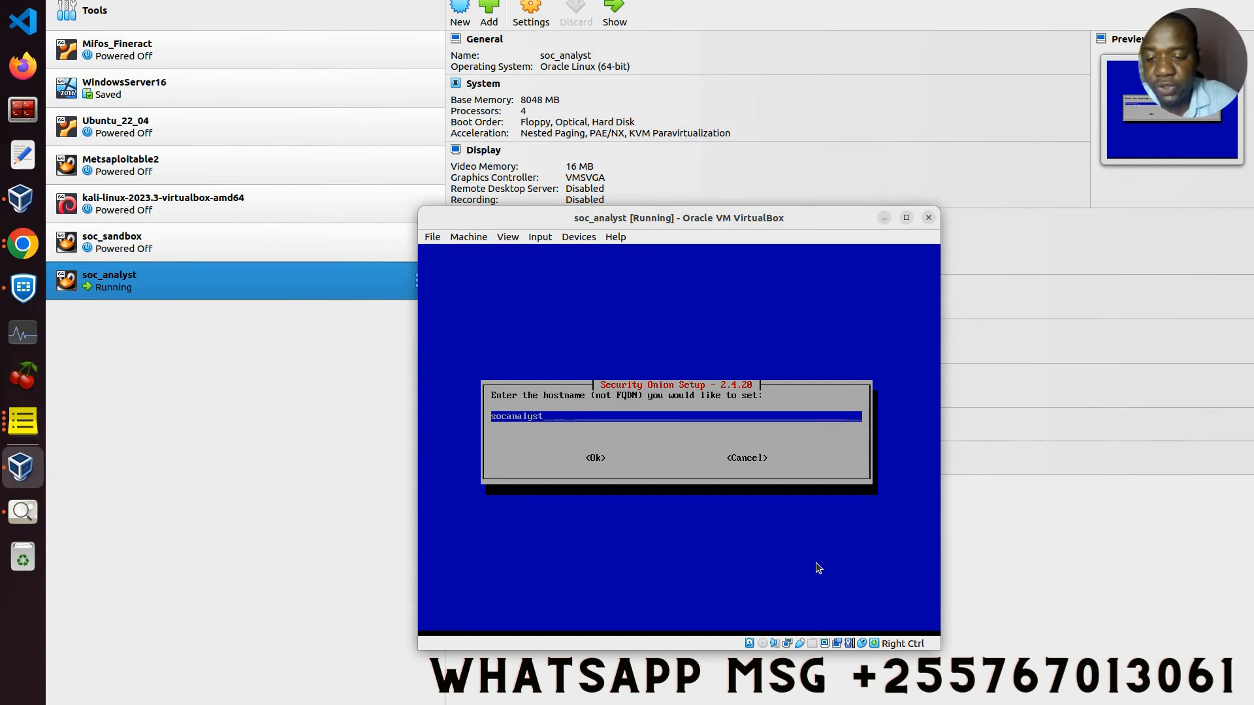
key("Tab")
key("Return")
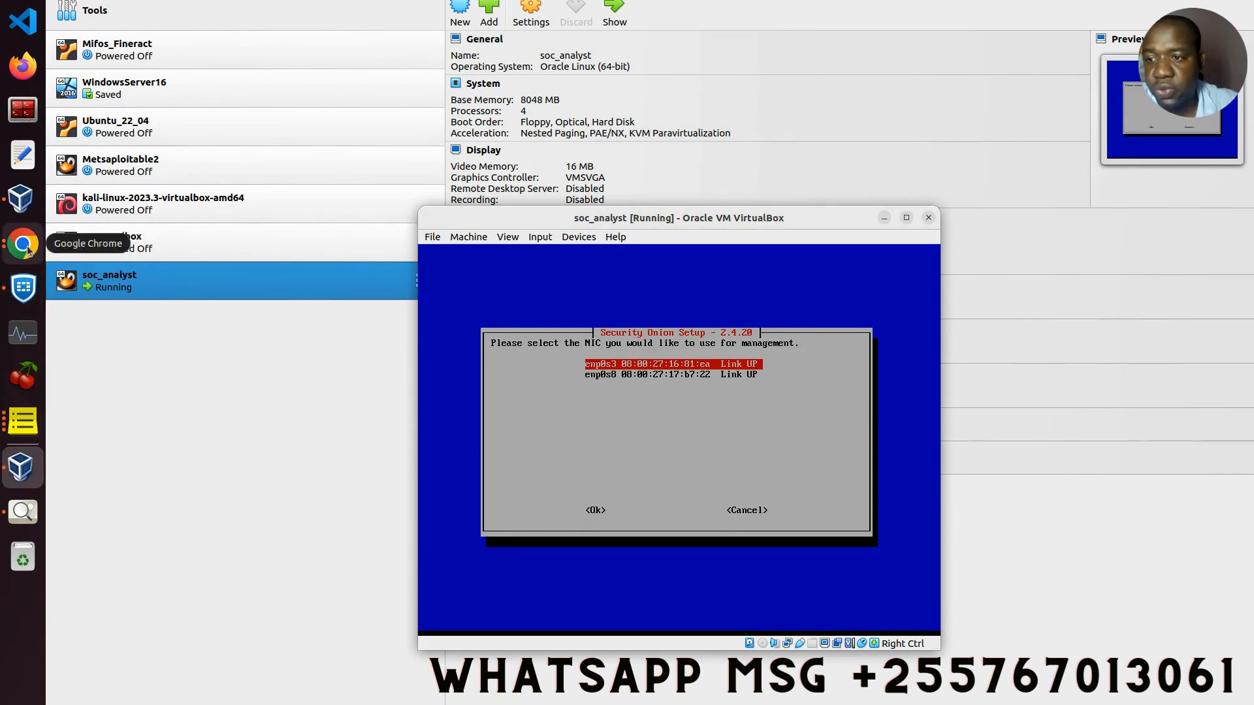
Step: Bring the VirtualBox Manager window to the front so it can be moved out of the way
left_click(22, 212)
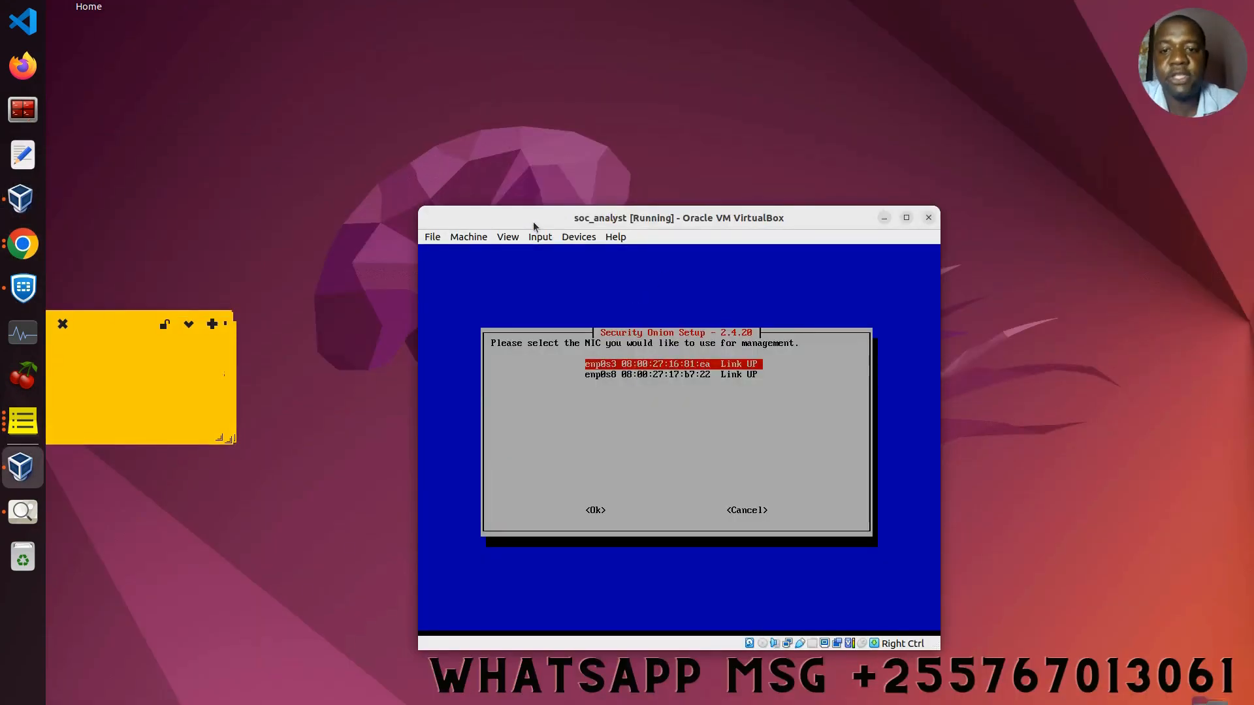
left_click(475, 240)
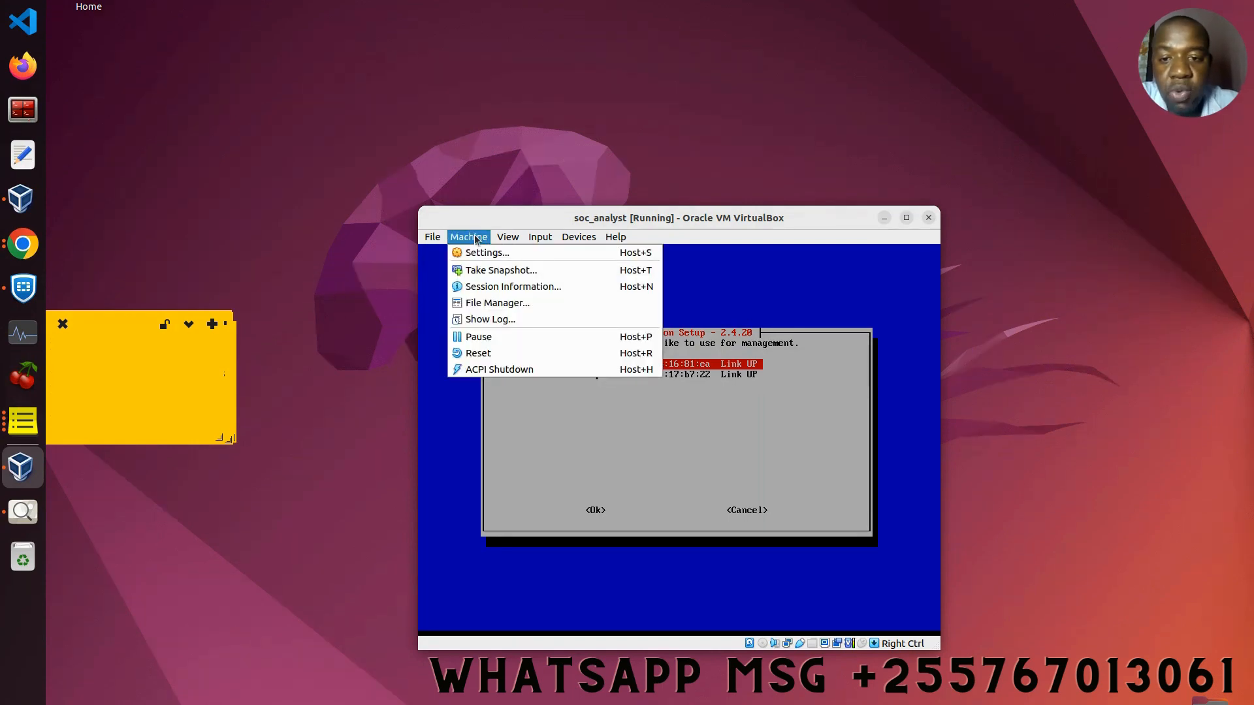
left_click(484, 252)
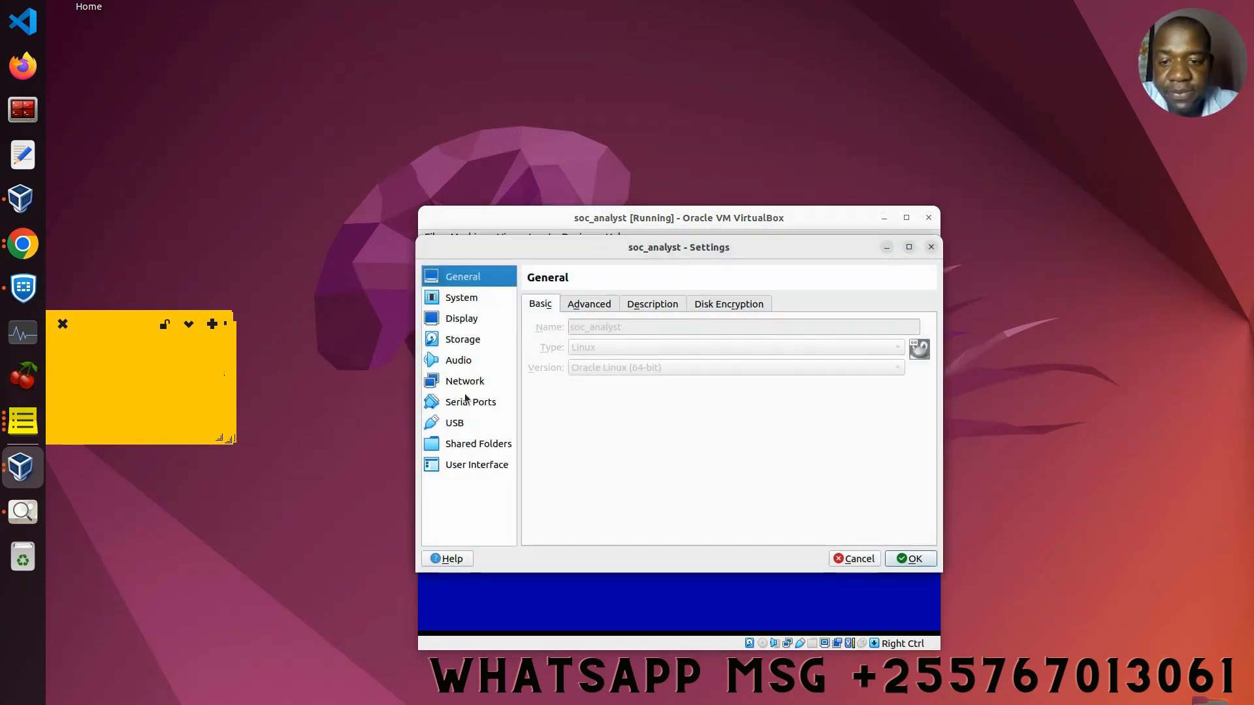
left_click(457, 385)
left_click(557, 309)
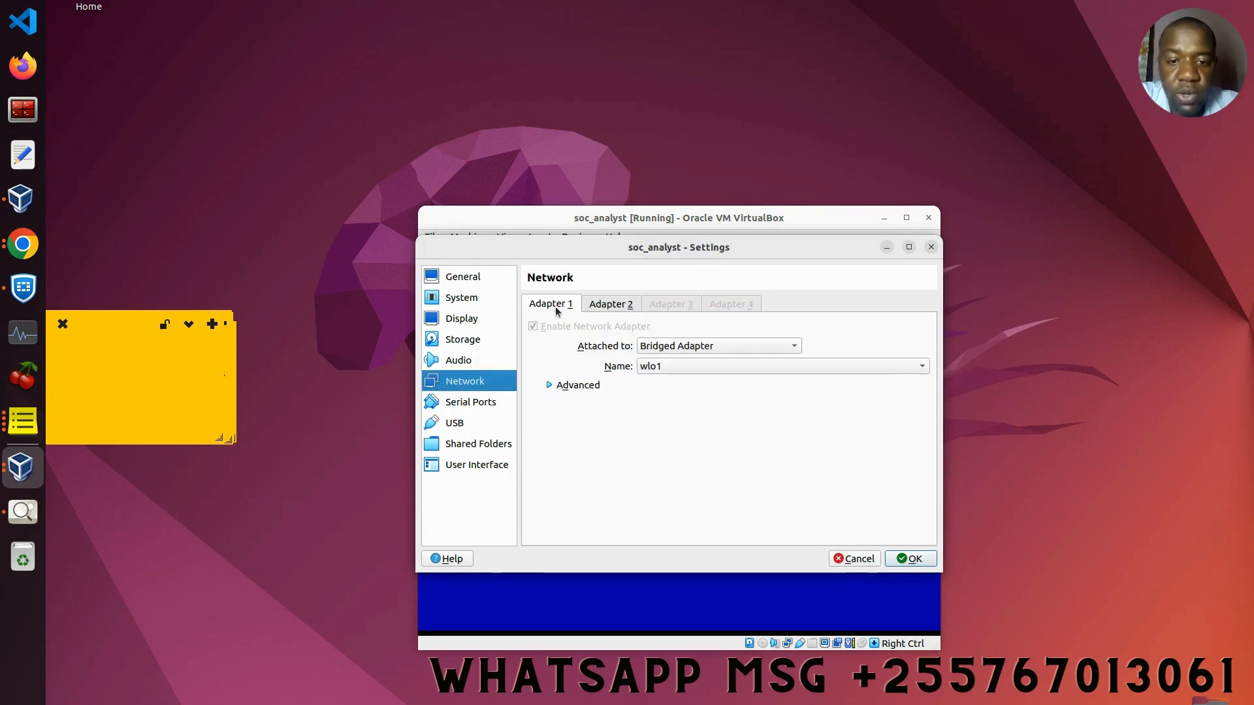
left_click(549, 386)
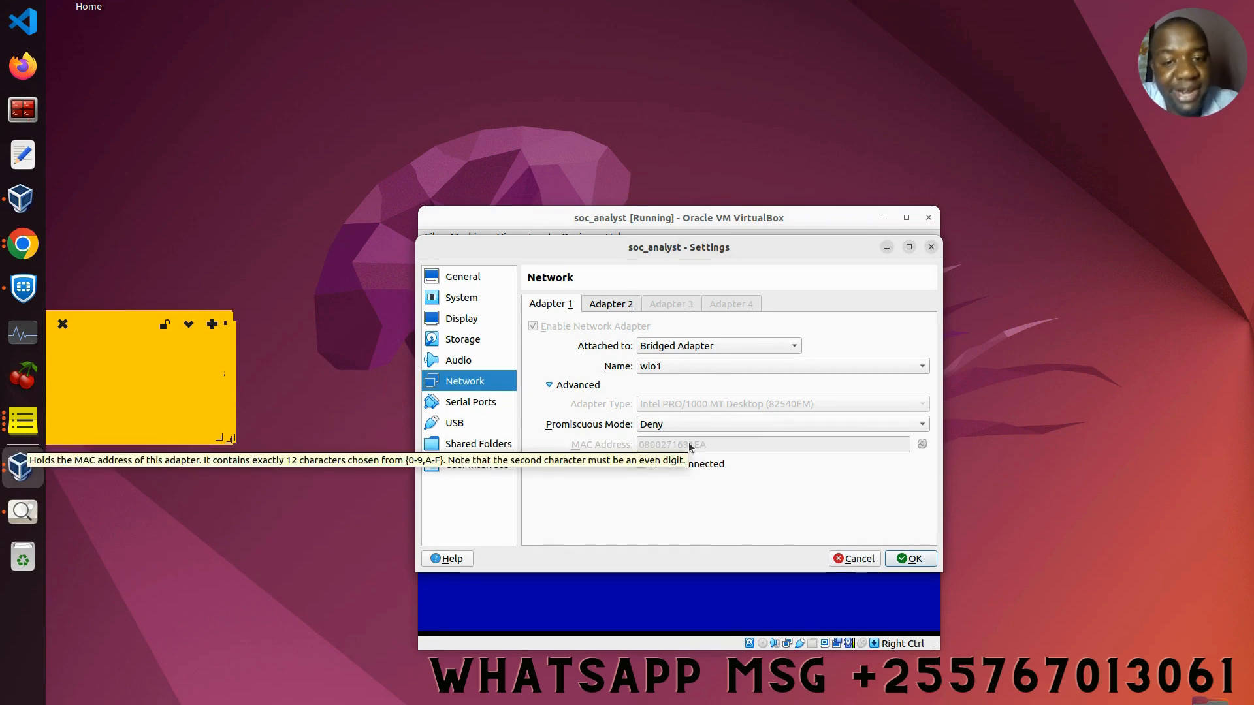
left_click(626, 305)
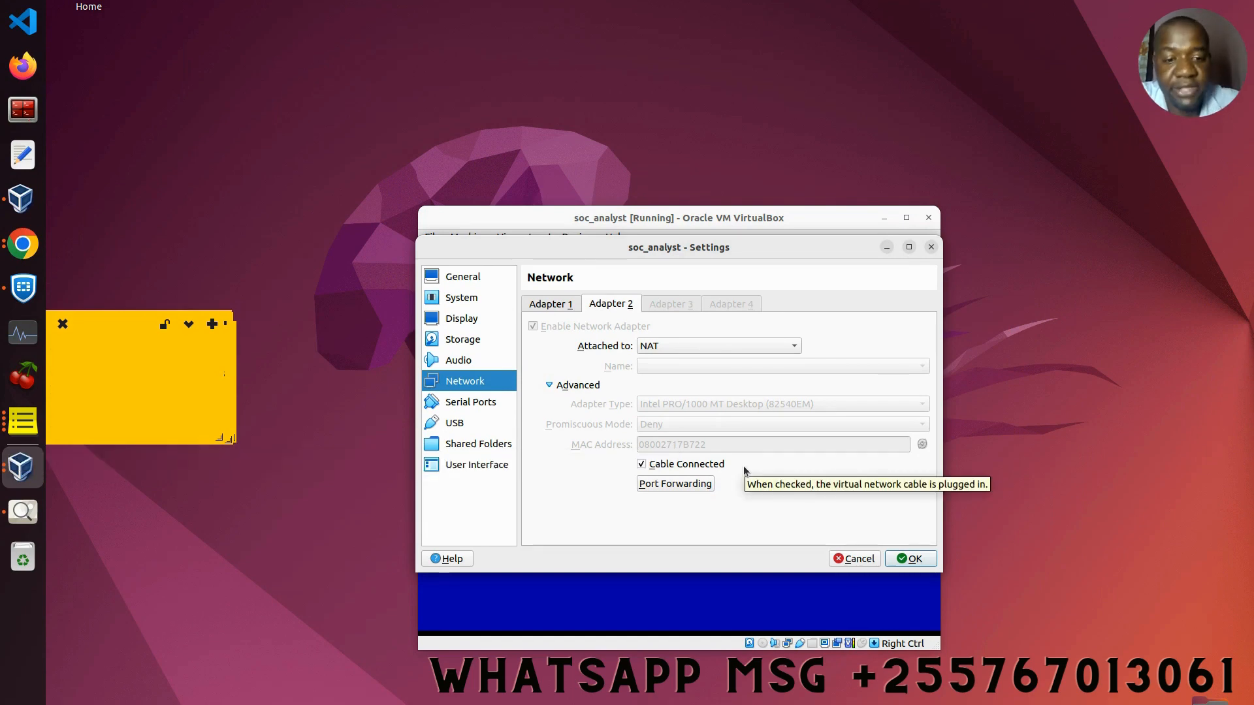
left_click(914, 560)
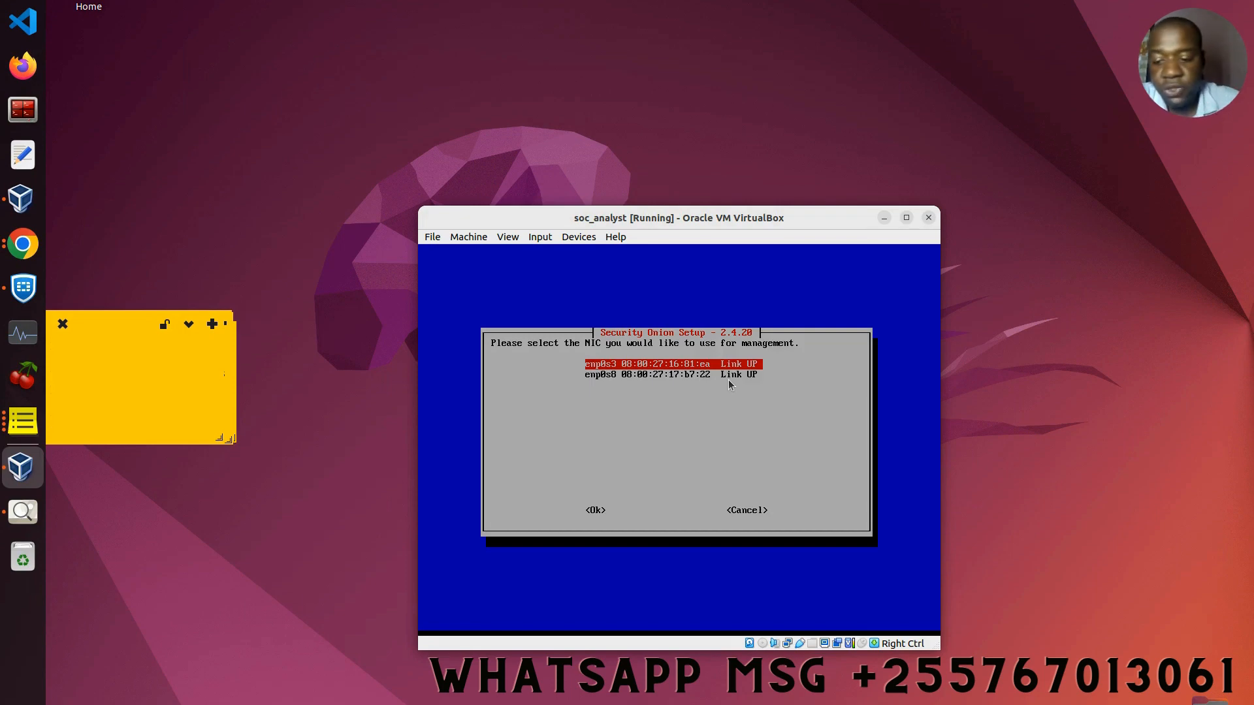
Step: Confirm enp0s3 as the Security Onion management NIC
key("Tab")
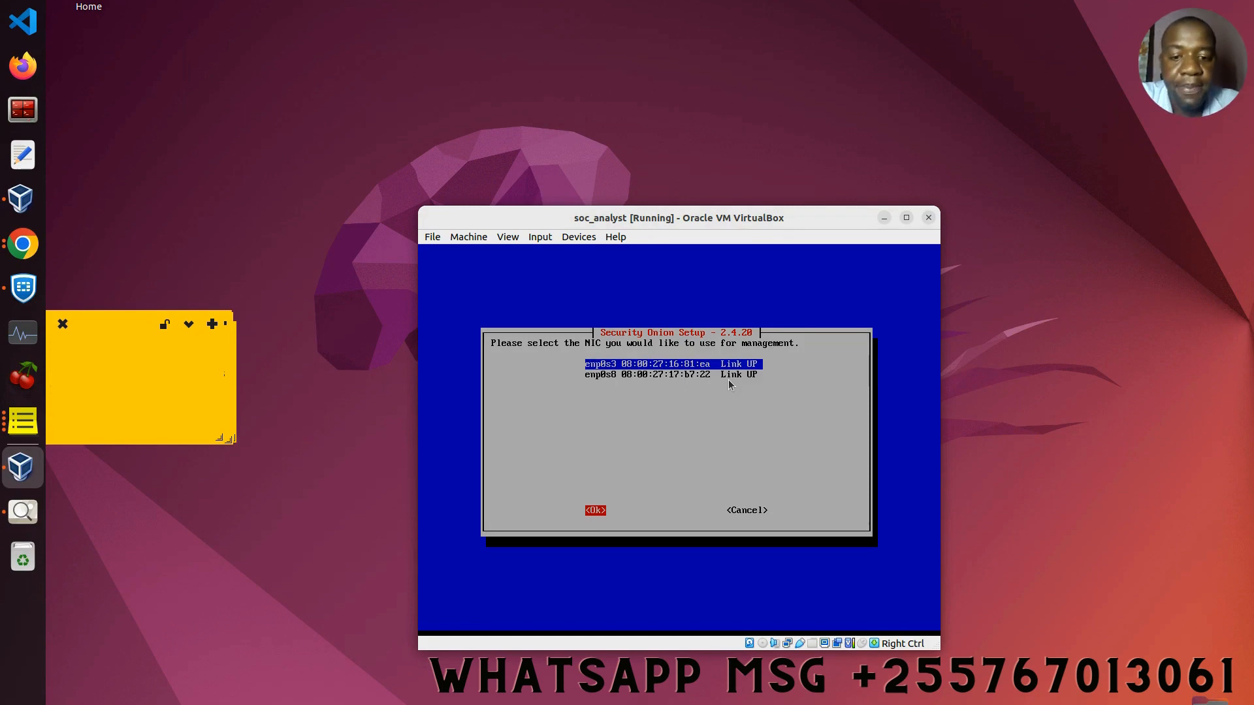
key("Return")
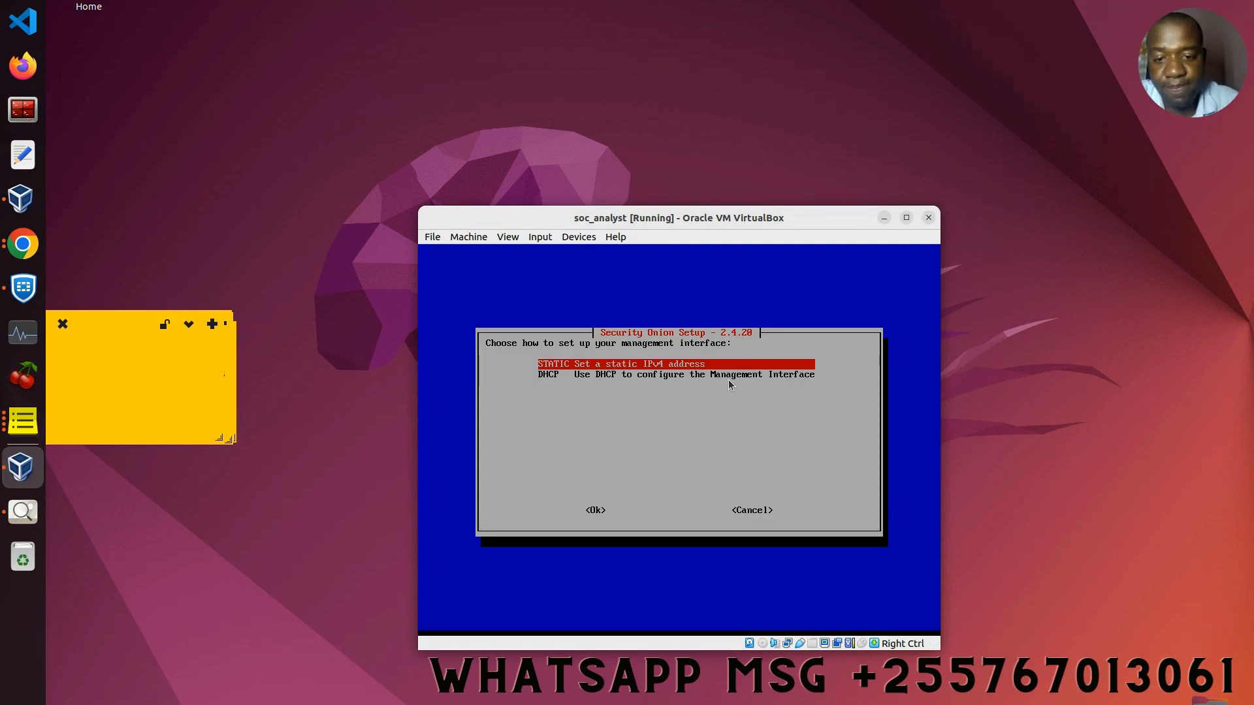
Step: Choose STATIC IPv4 configuration for the management interface
key("Tab")
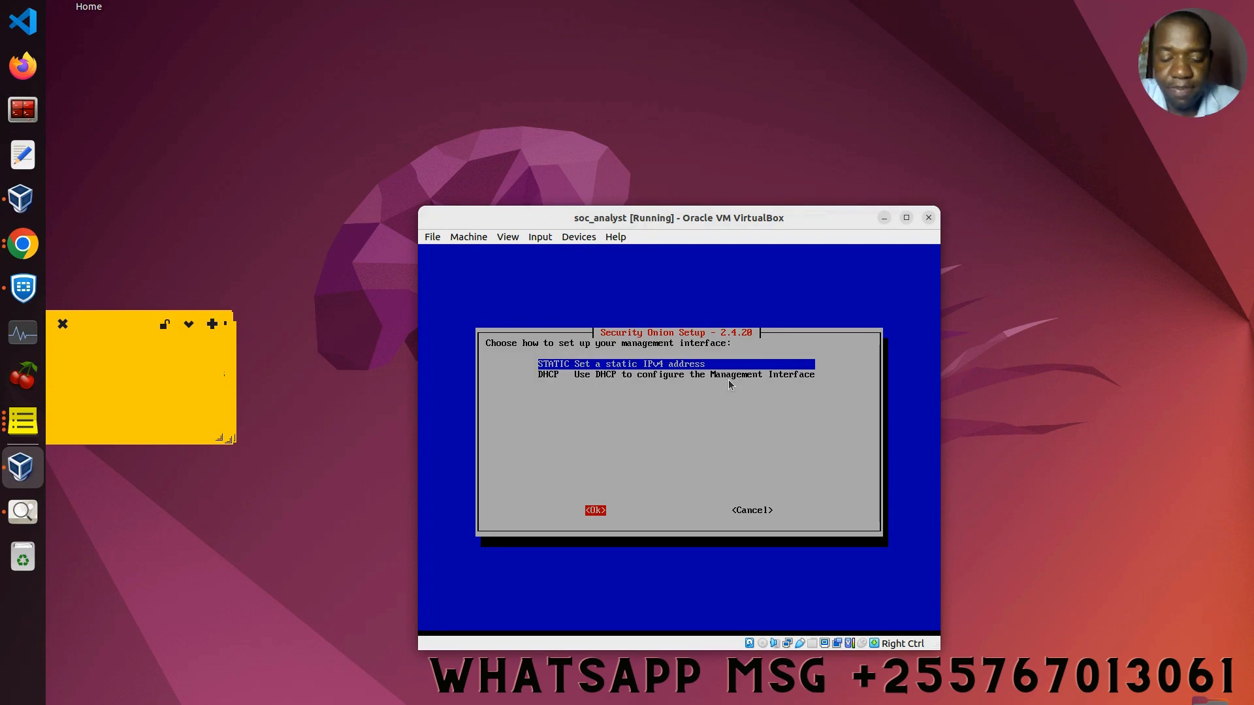
key("Return")
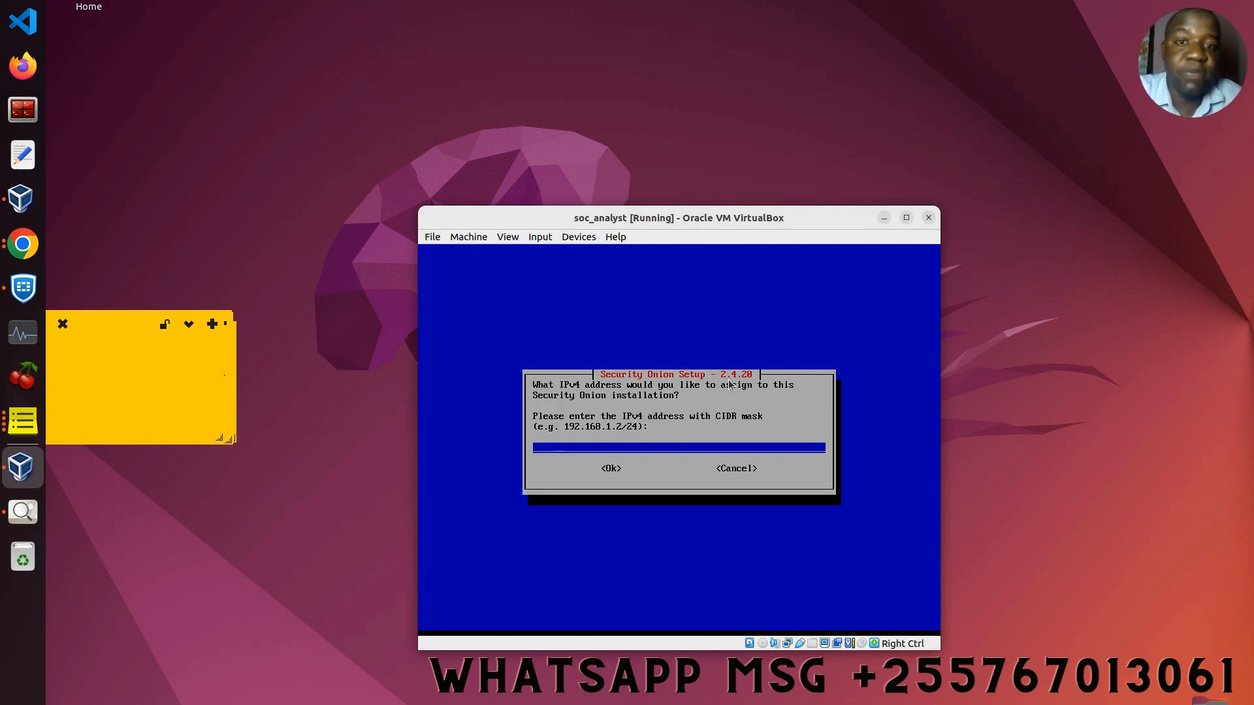
Step: Run ifconfig on the host to find wlo1's 192.168.100.13, then begin entering 192.168.100.200
left_click(23, 110)
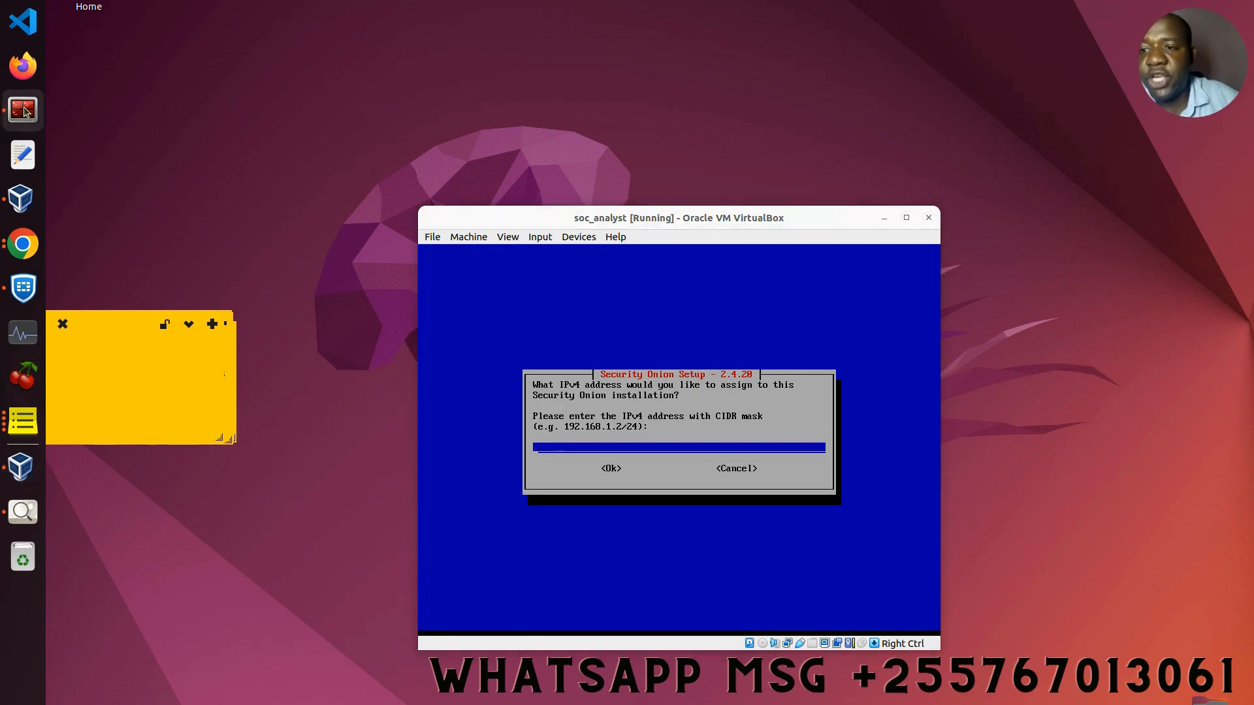
type("fconfig")
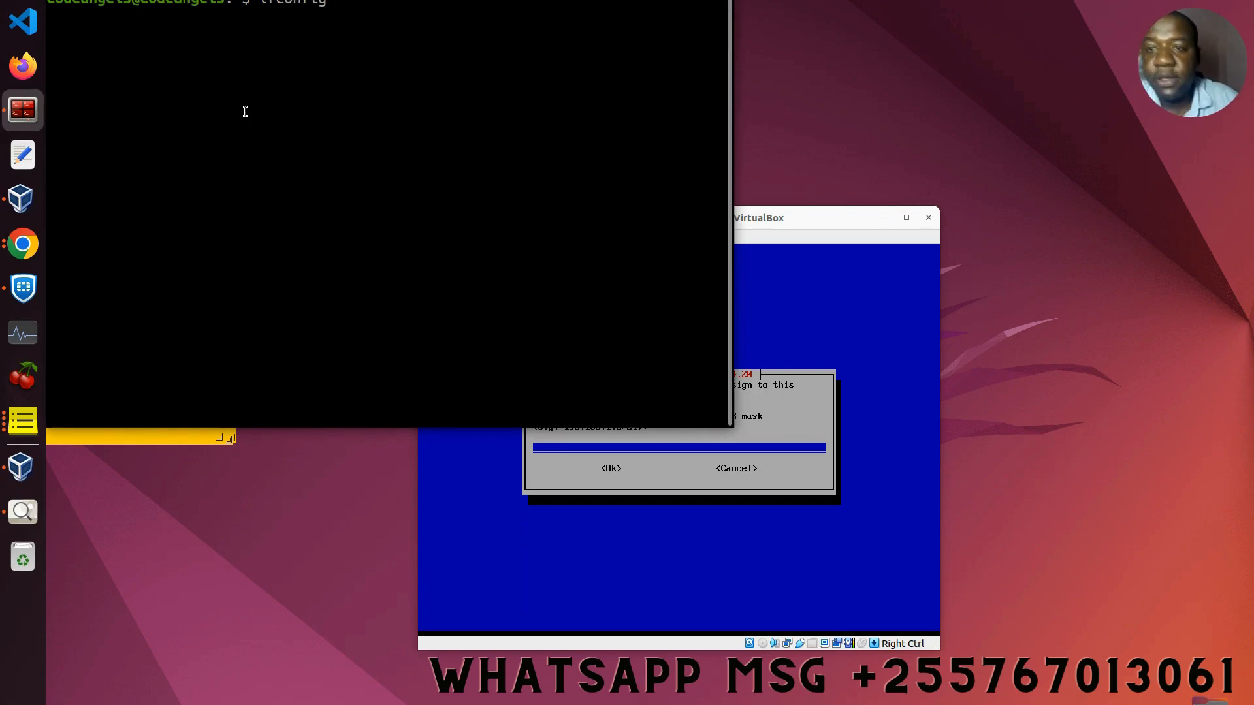
key("Return")
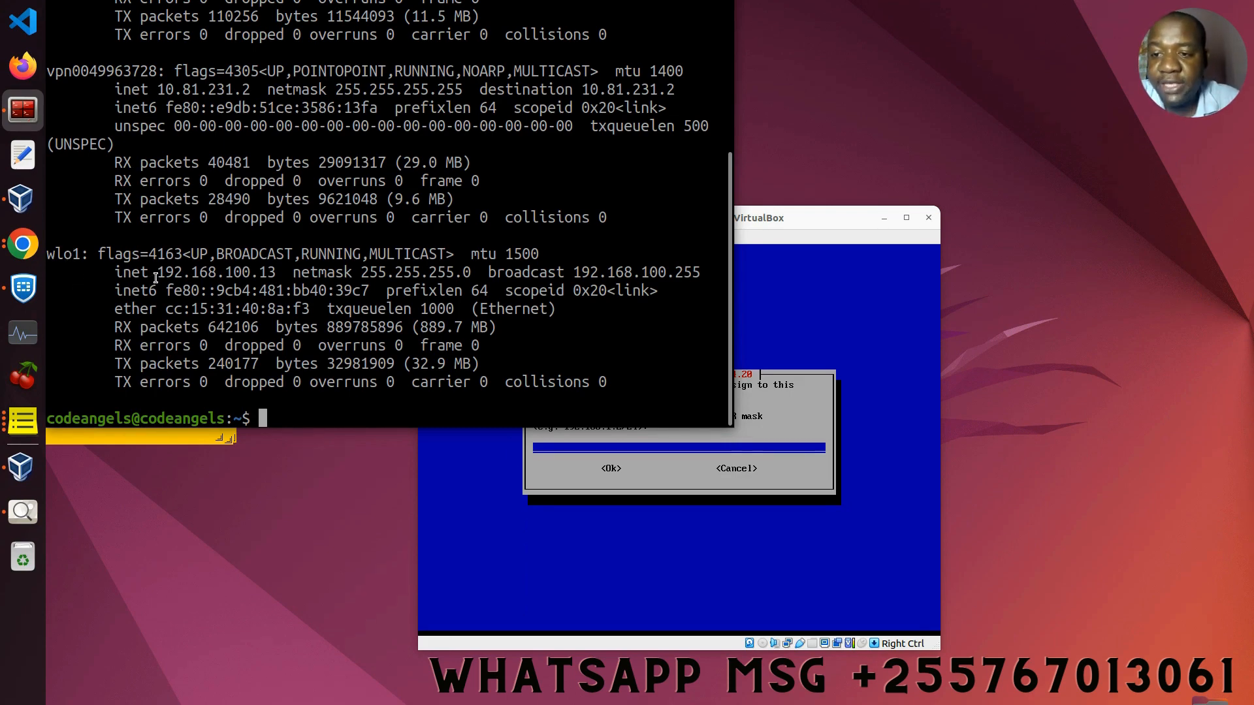
left_click_drag(157, 272, 278, 274)
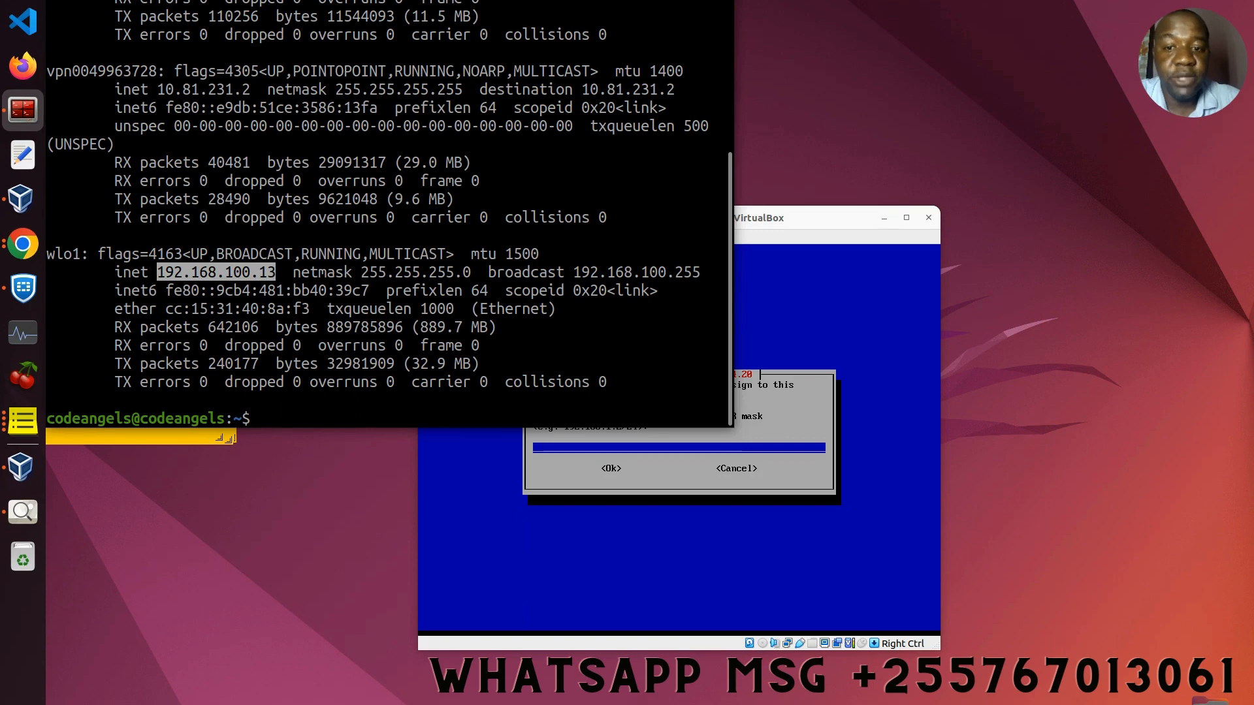
key("super+h")
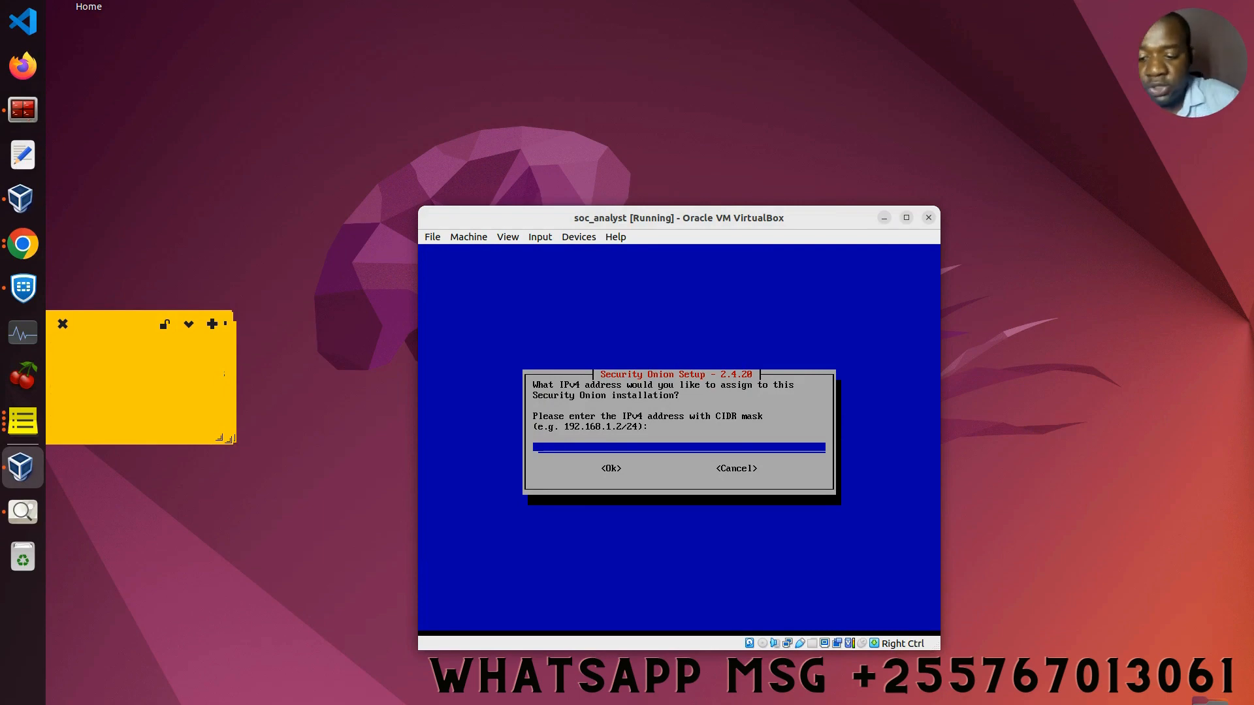
type("192")
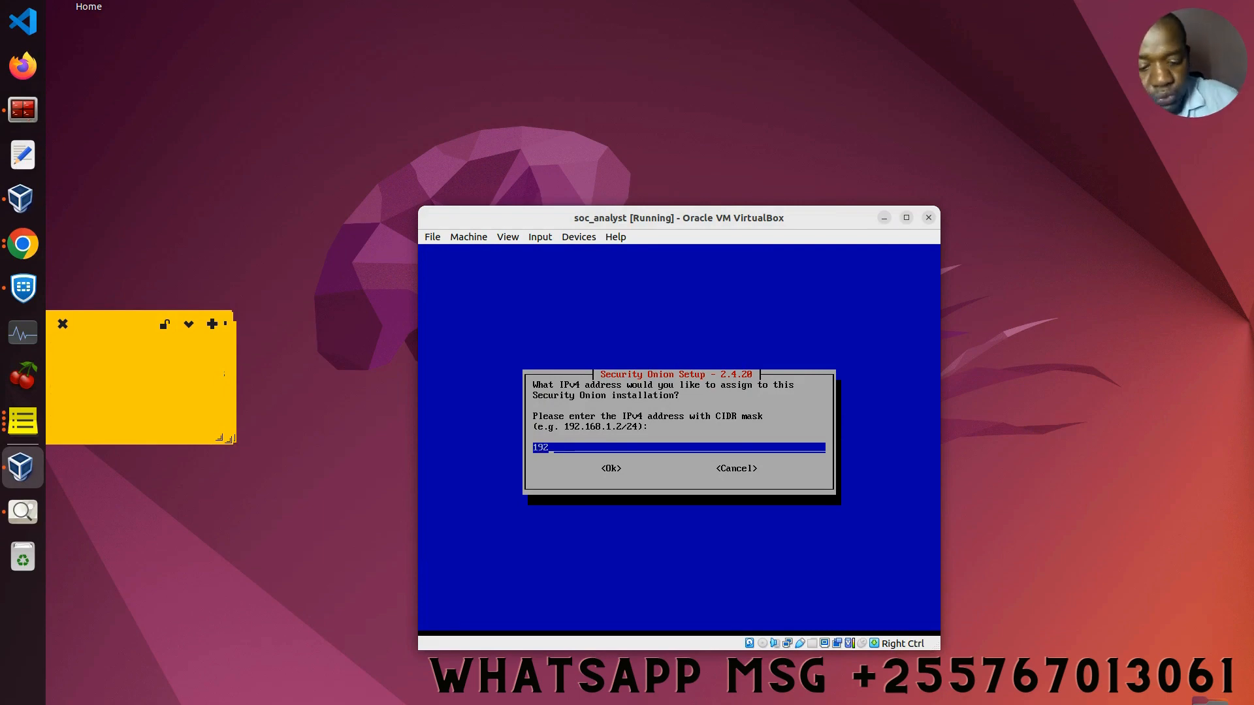
type(".168")
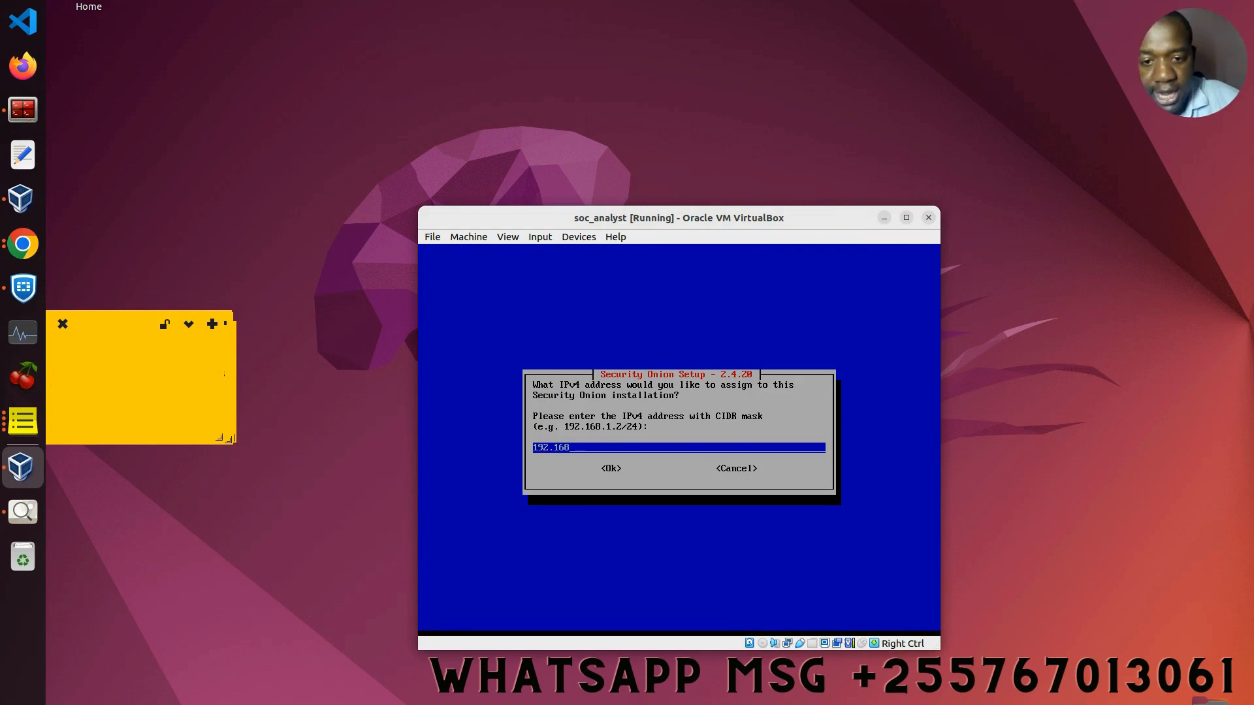
type(".10")
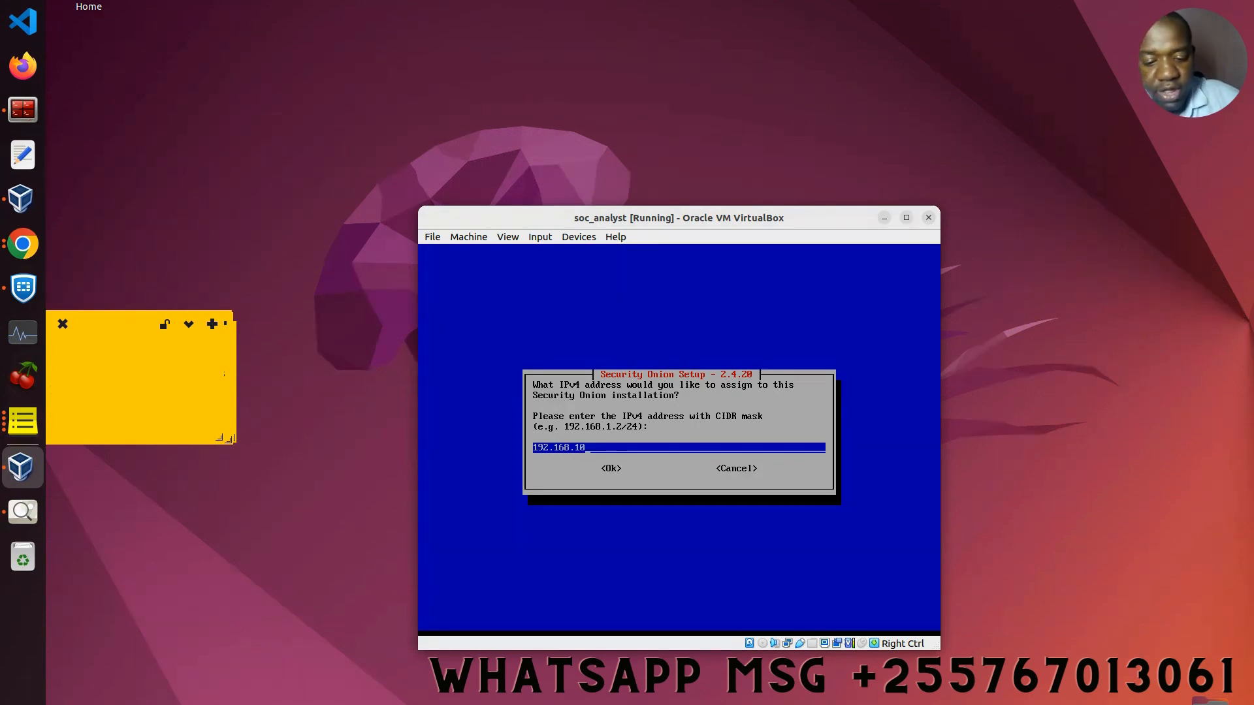
type("0.")
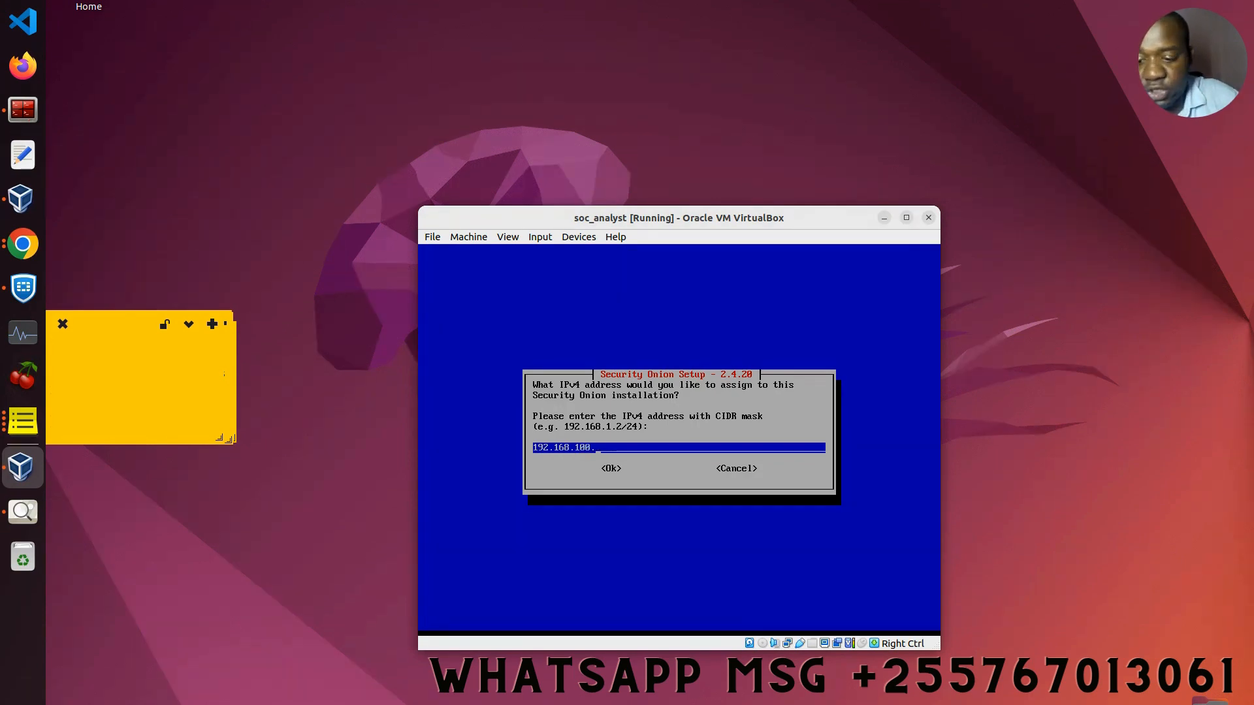
type("200")
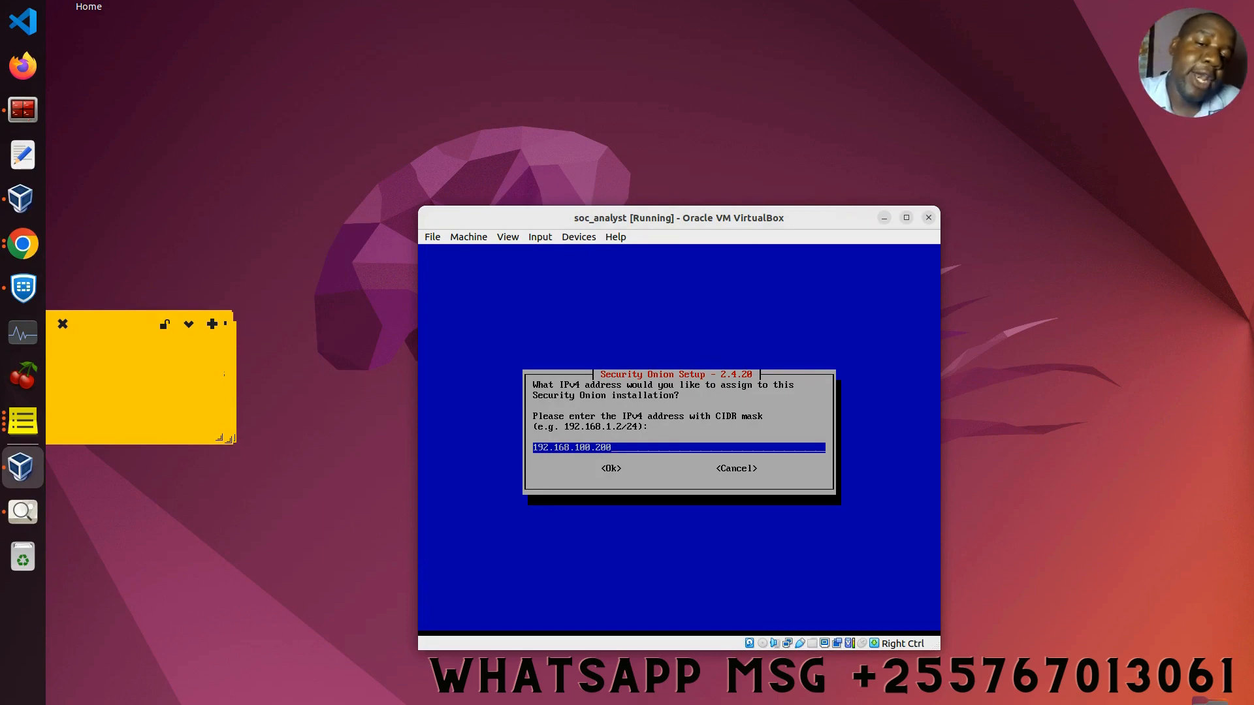
Step: Complete the static address as 192.168.100.200/24 and confirm it
type("/")
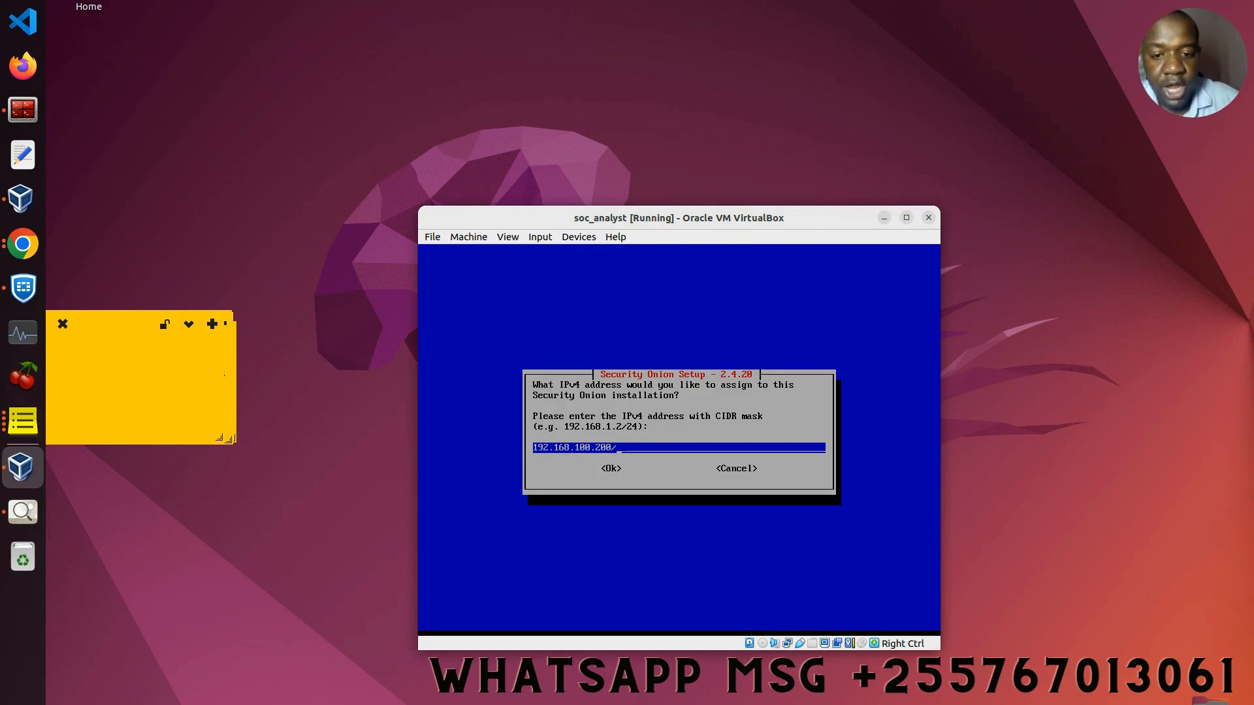
type("24")
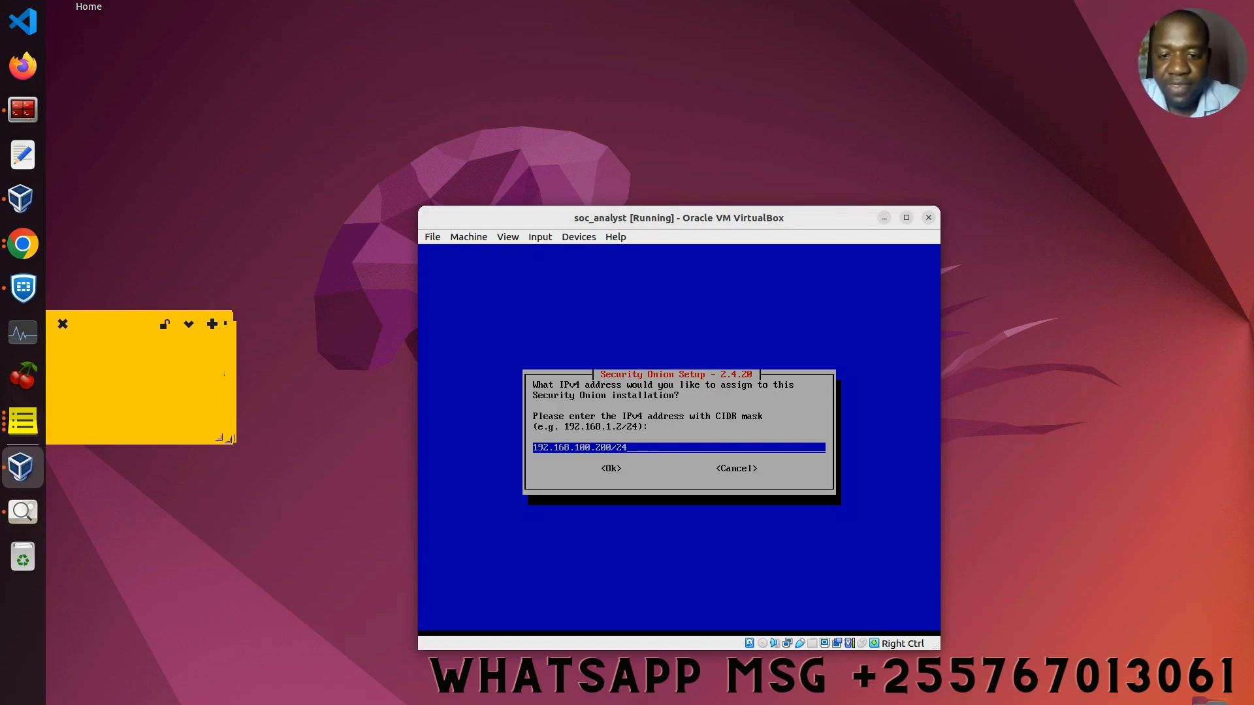
key("Tab")
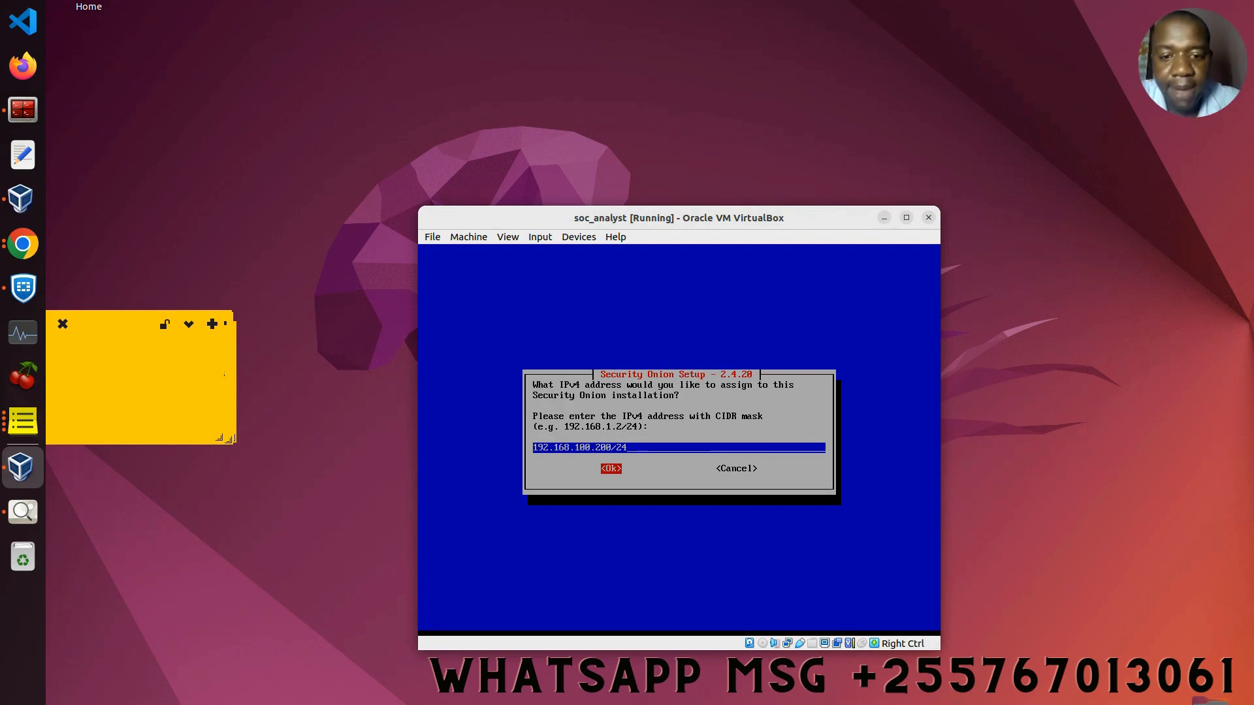
key("Return")
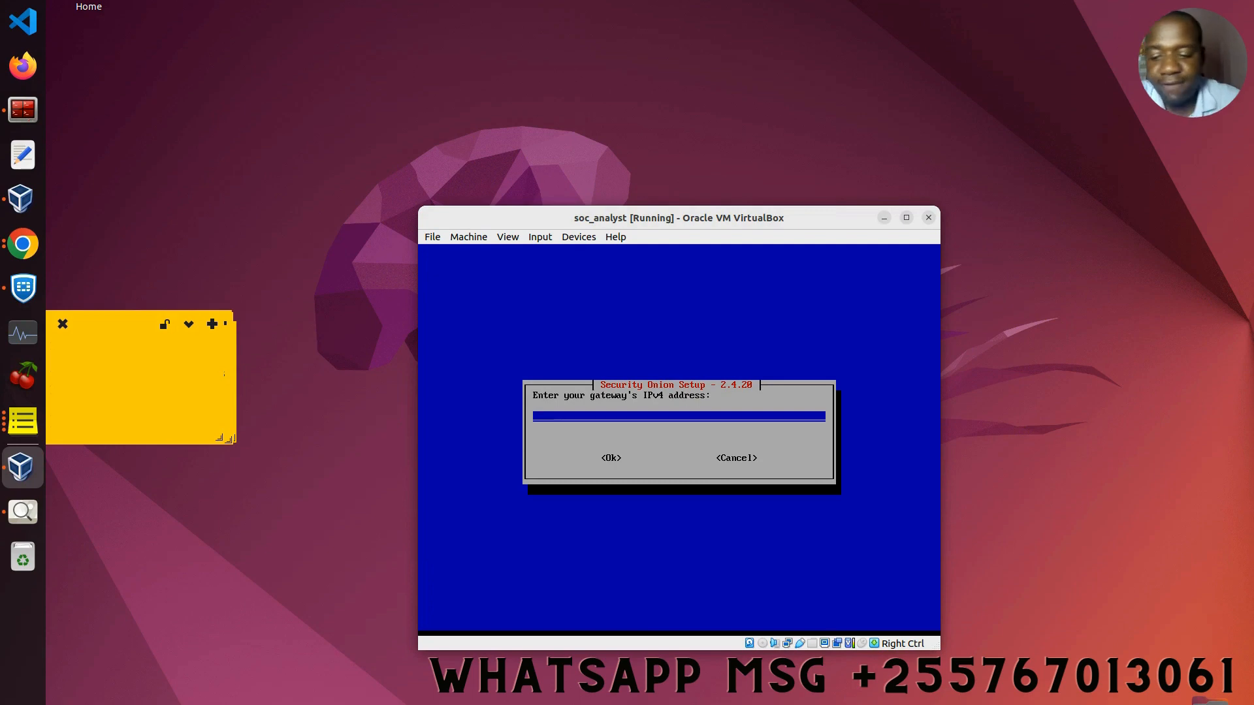
Step: Set gateway 192.168.100.1 and accept DNS 8.8.8.8,8.8.4.4 and search domain searchdomain.local
type("192")
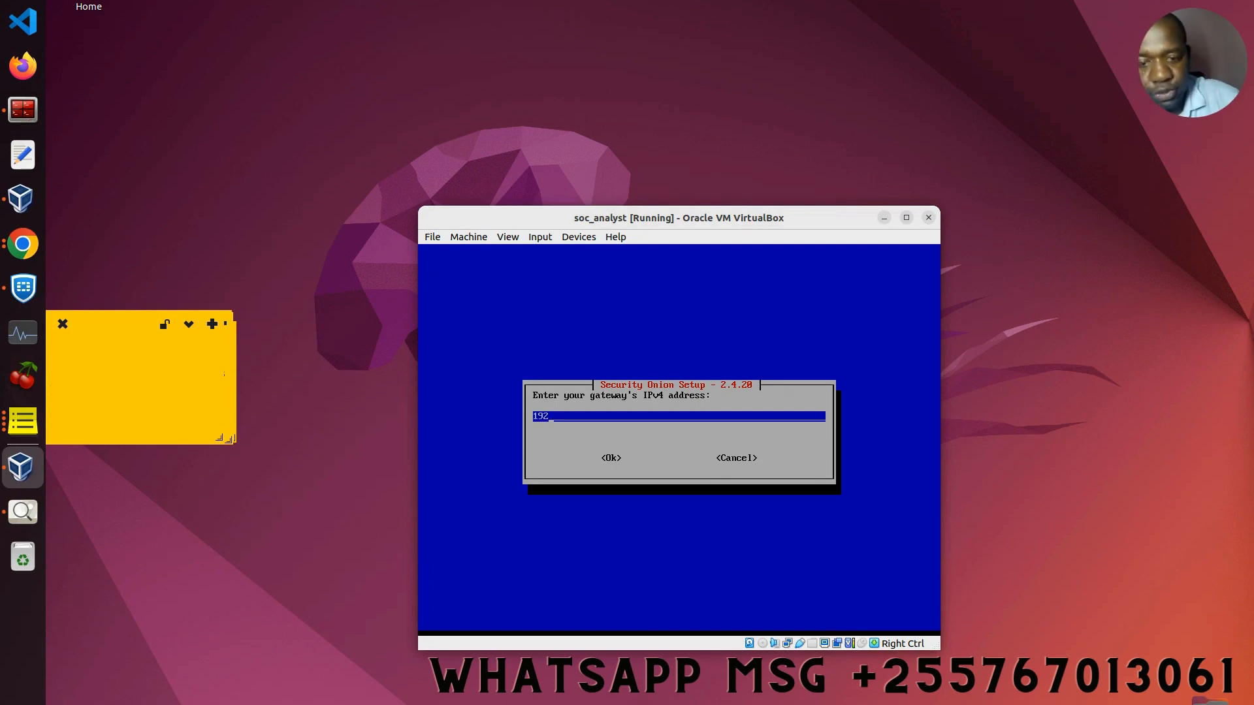
type(".16")
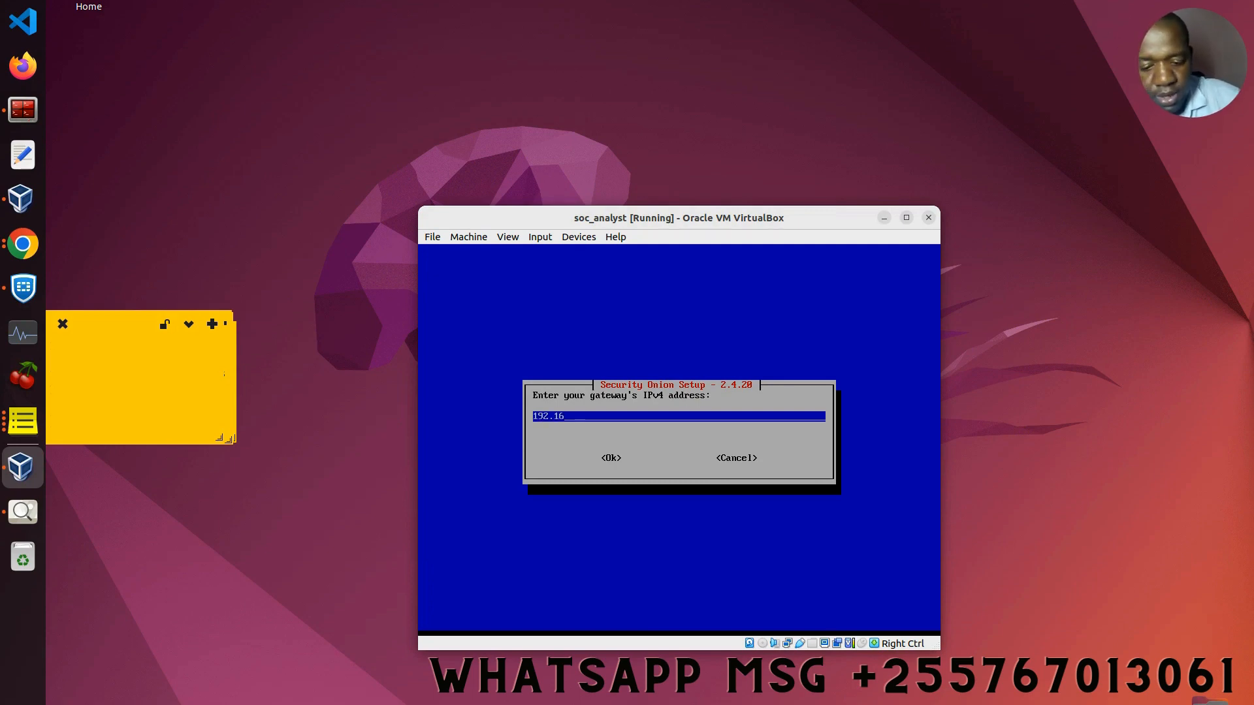
type("8.10")
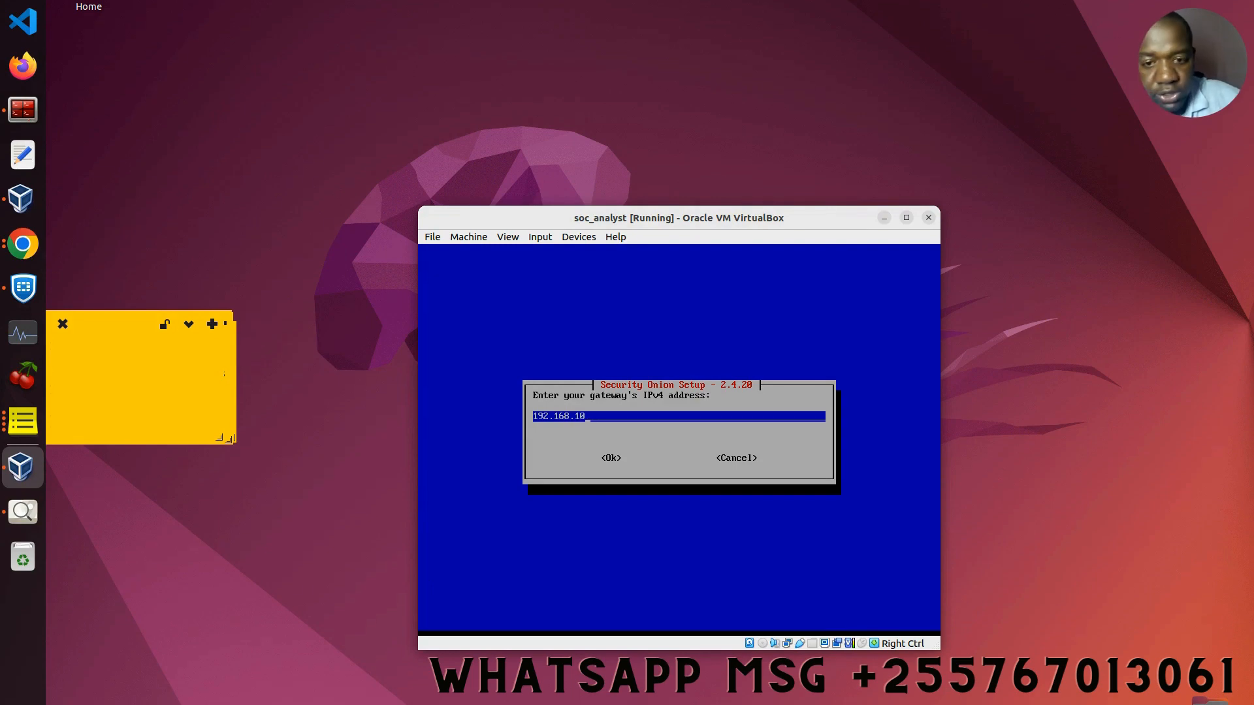
type("0.1")
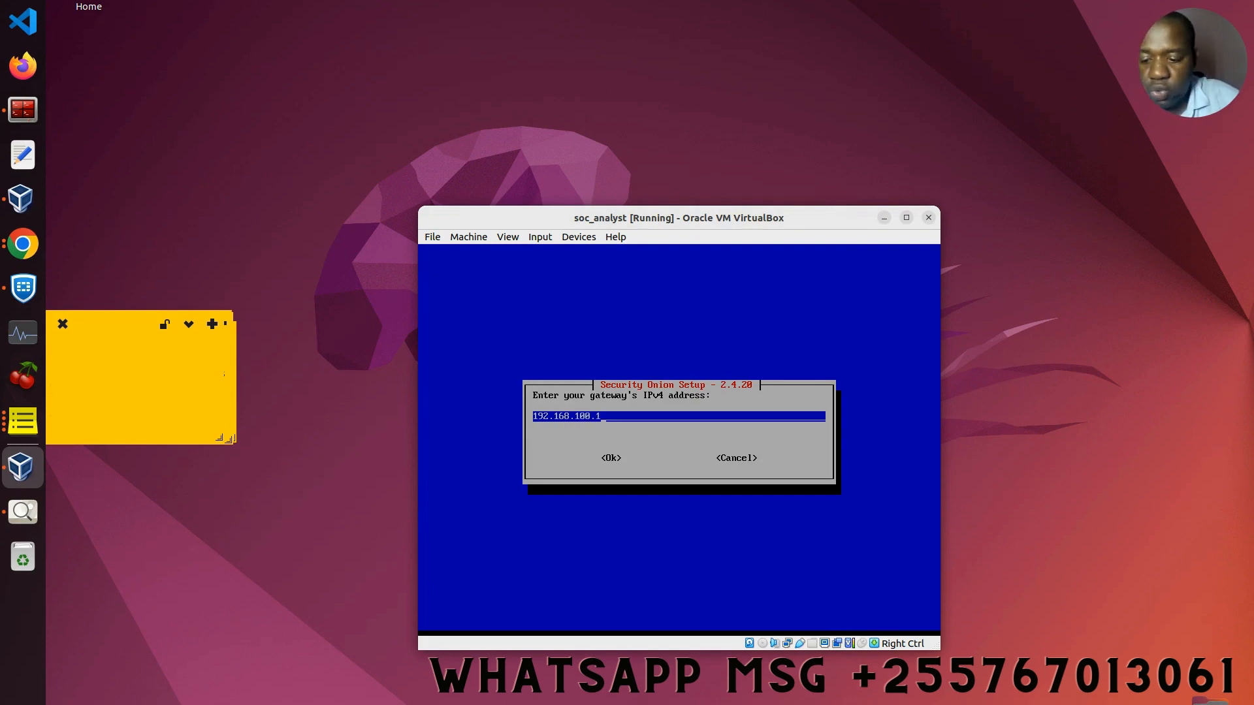
key("Tab")
key("Return")
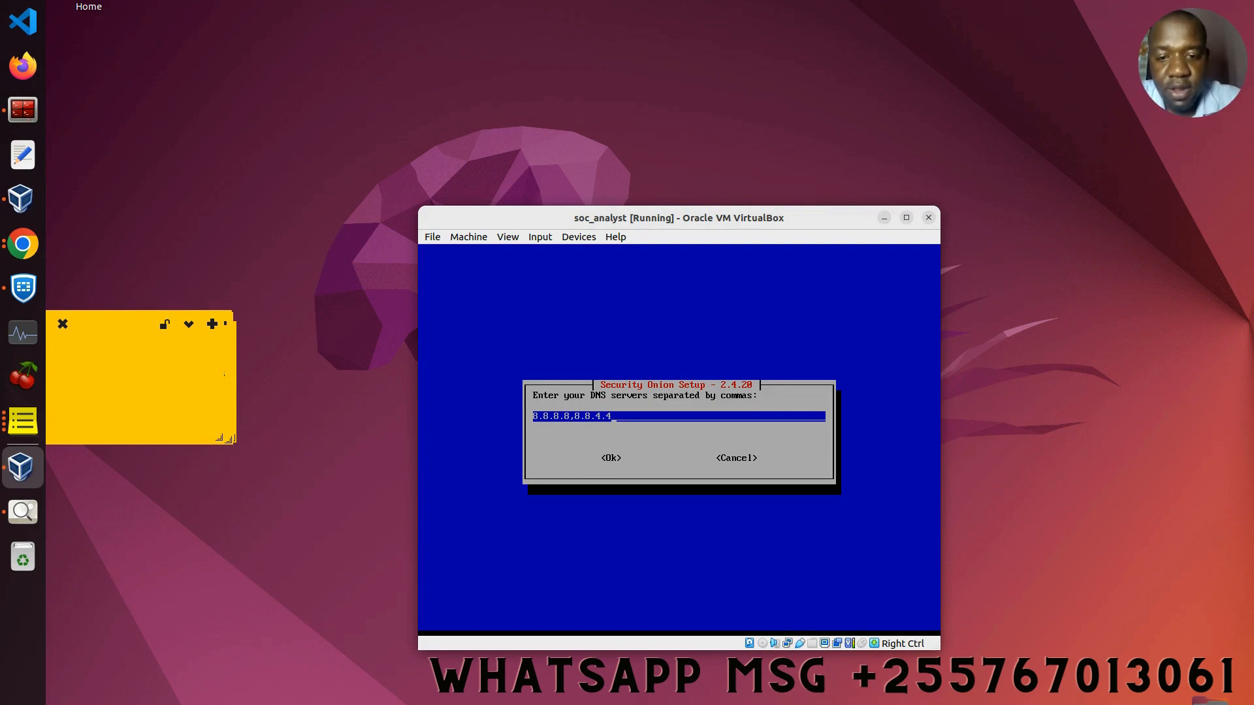
key("Tab")
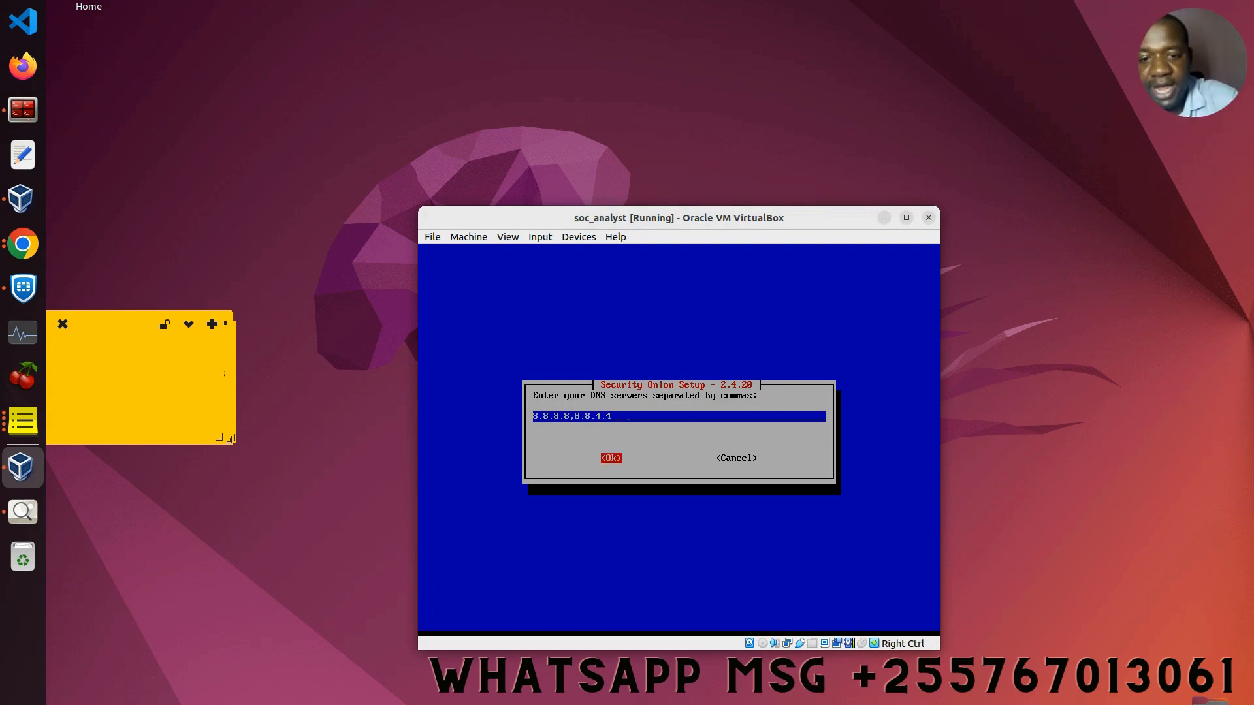
key("Return")
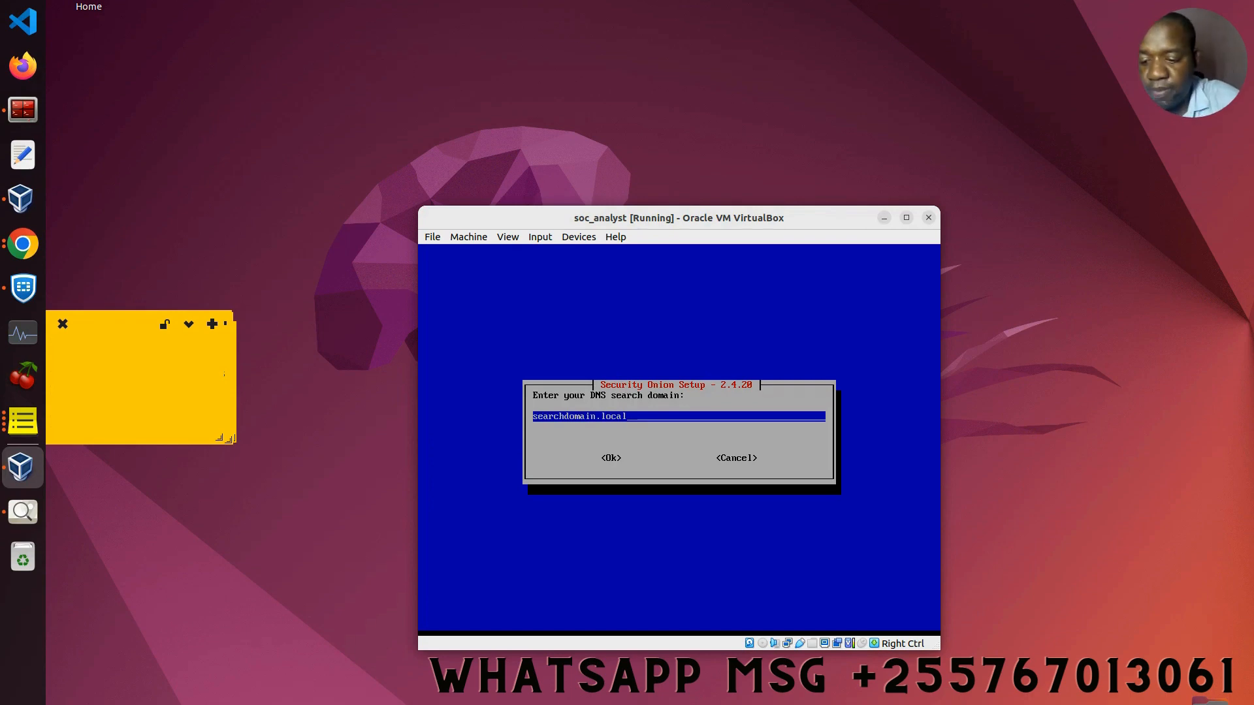
key("Tab")
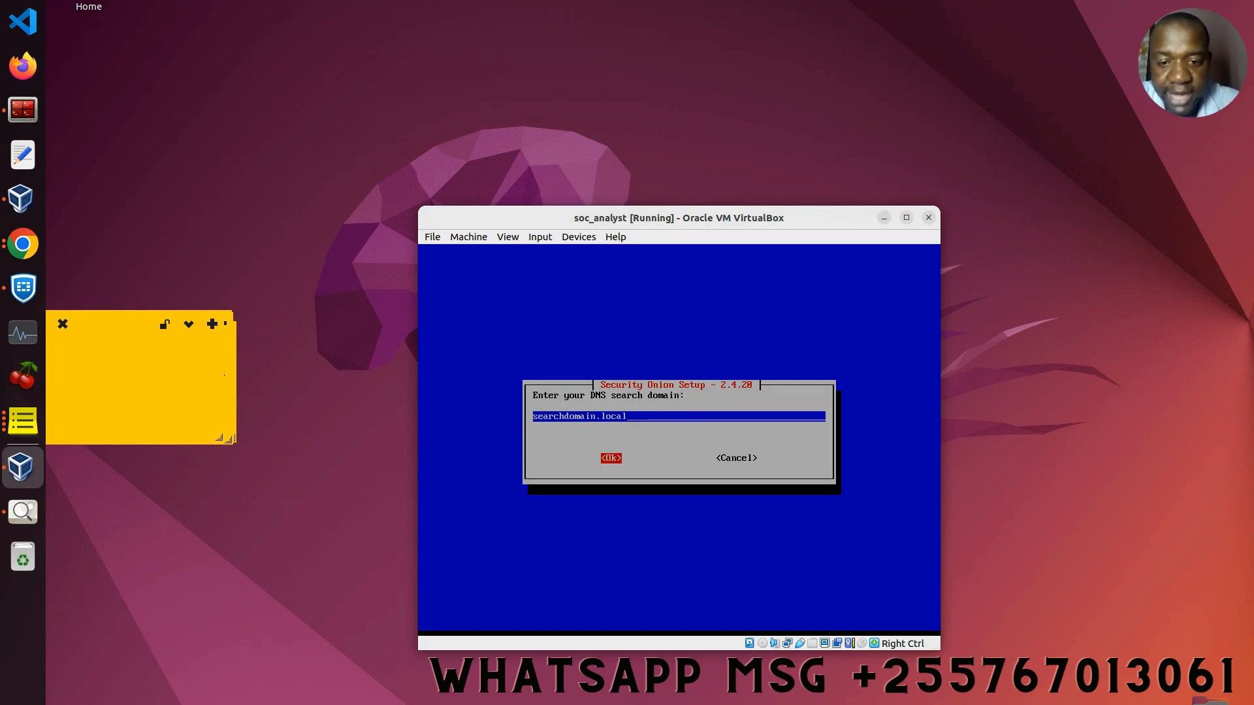
key("Return")
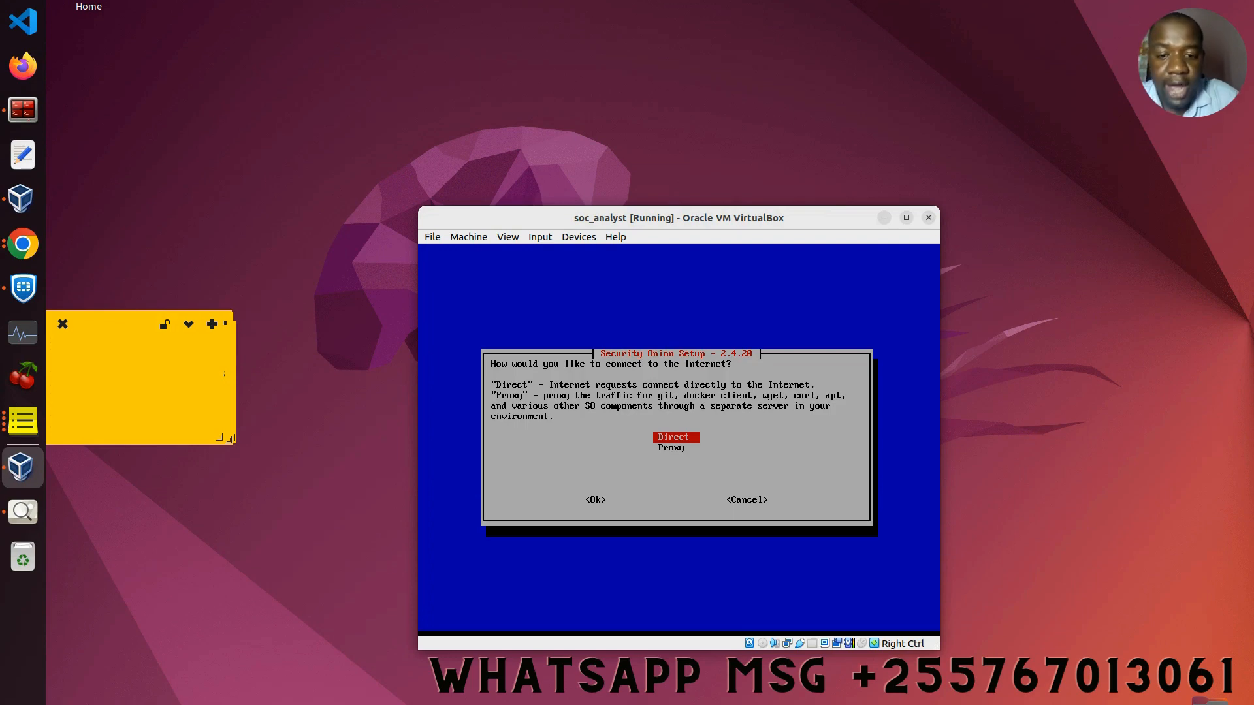
Step: Choose a Direct Internet connection for Security Onion
key("Tab")
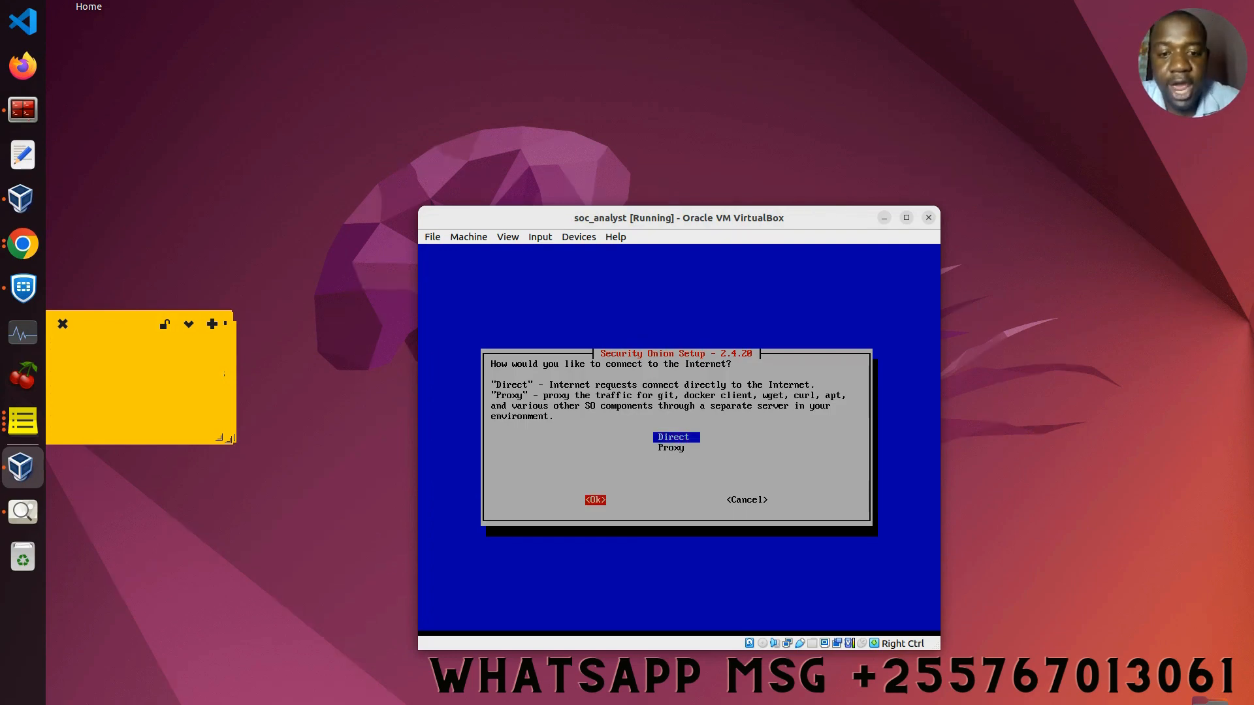
key("Return")
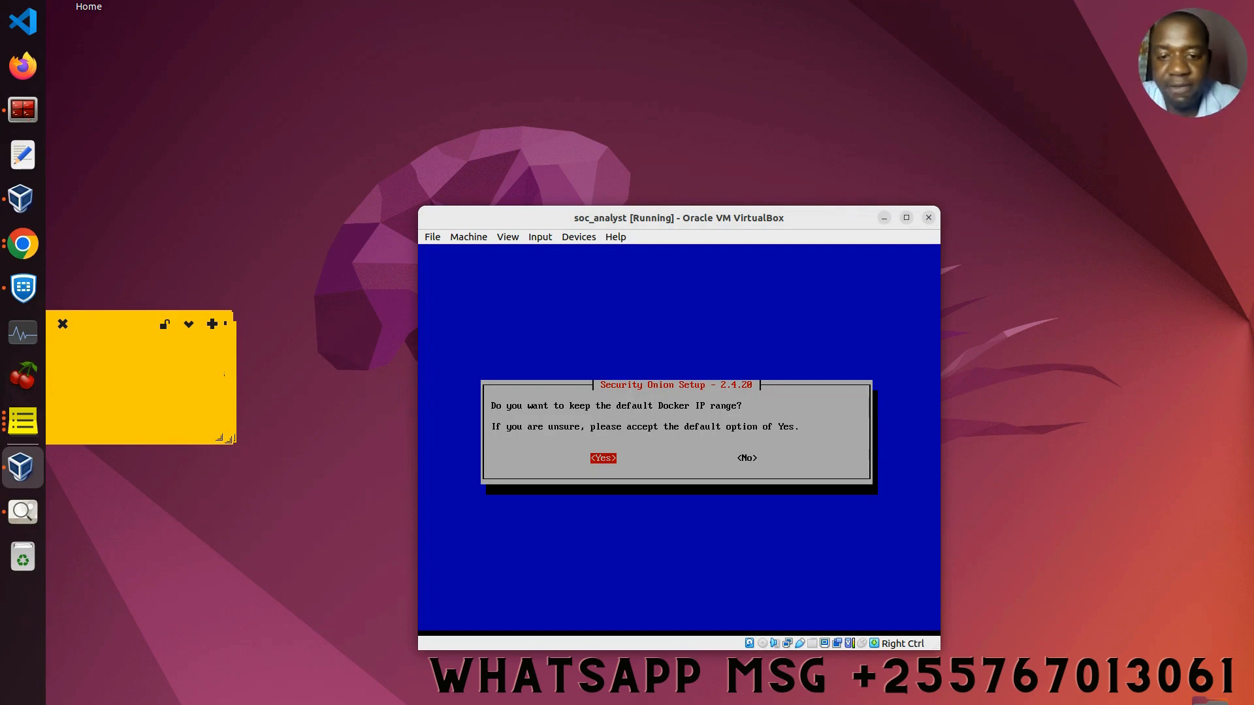
Step: Keep the default Docker IP range and confirm enp0s8 as the monitor interface
key("Return")
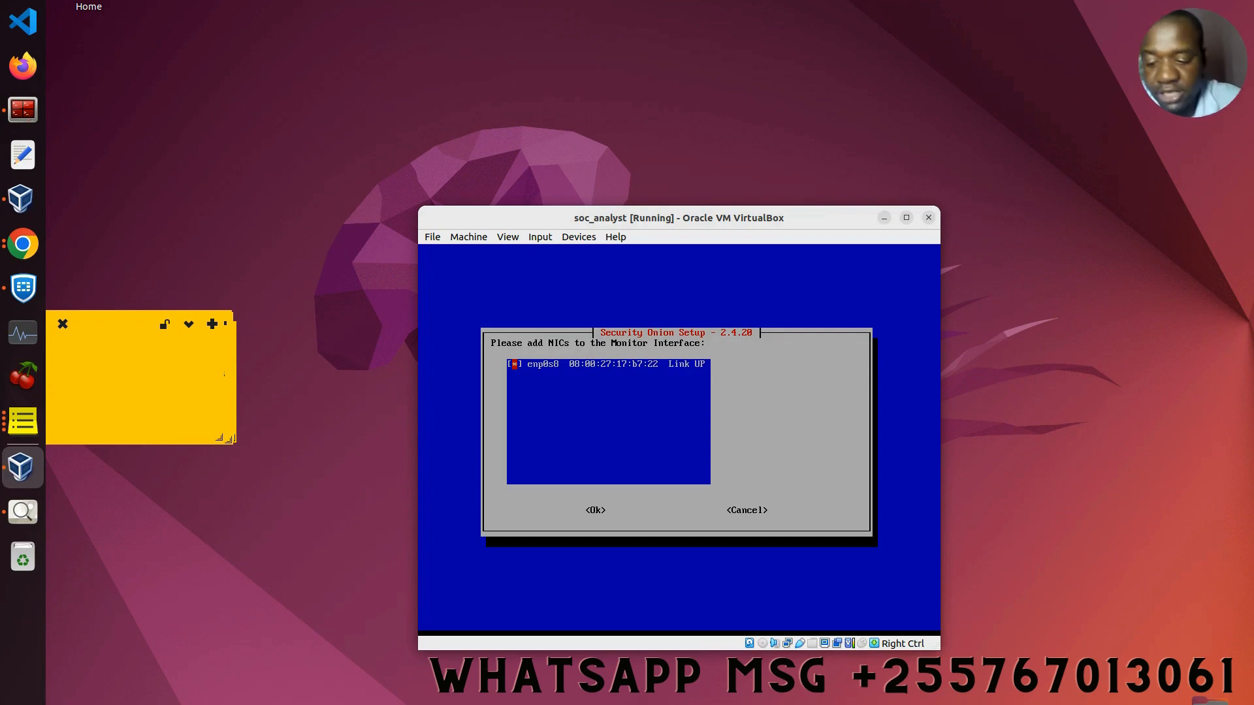
key("Tab")
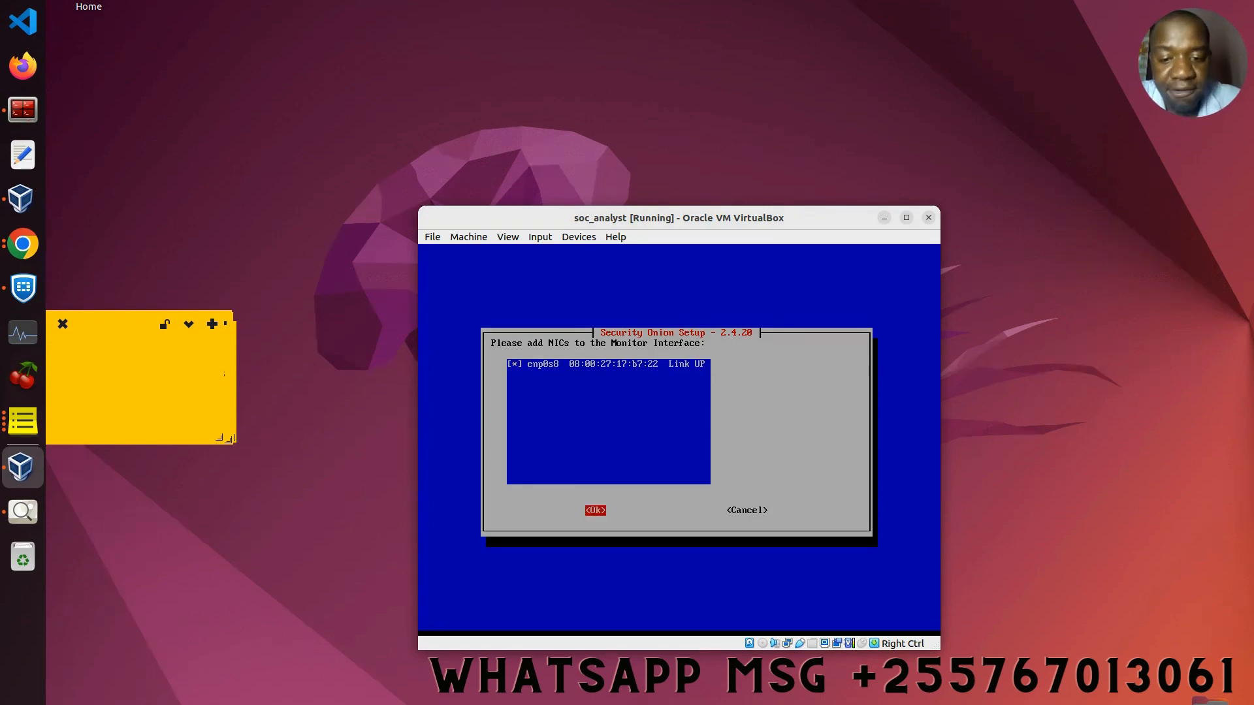
key("Return")
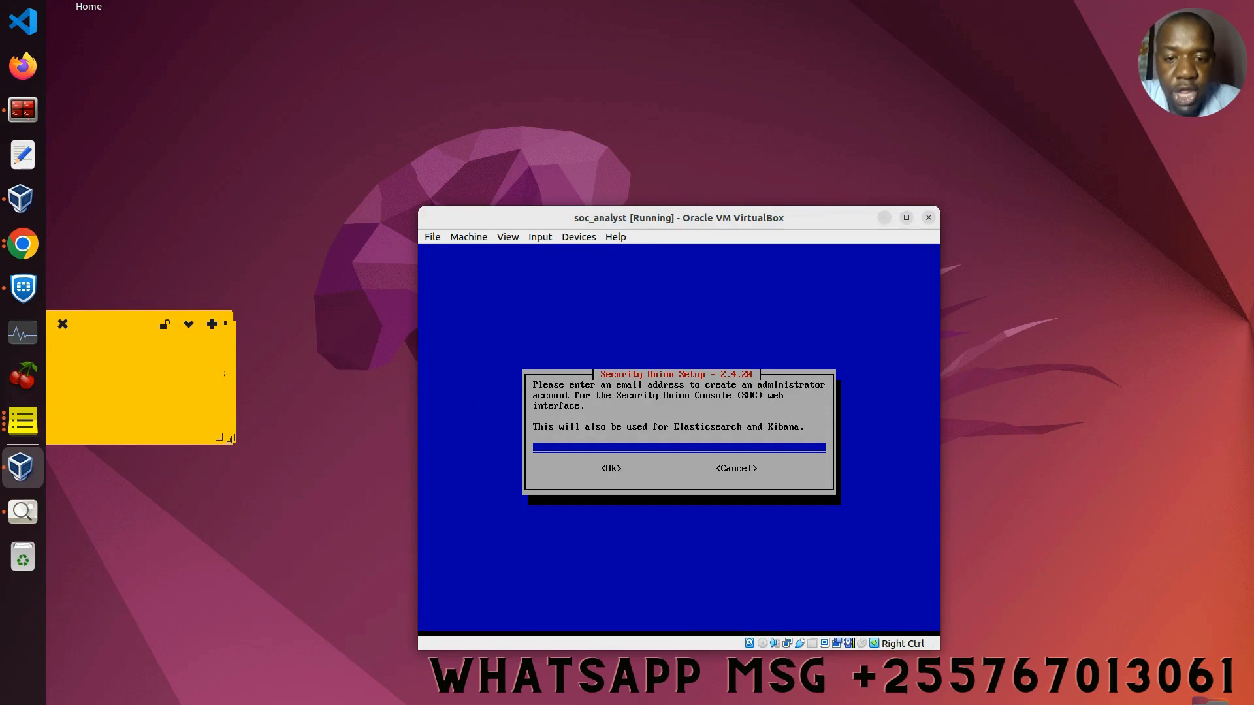
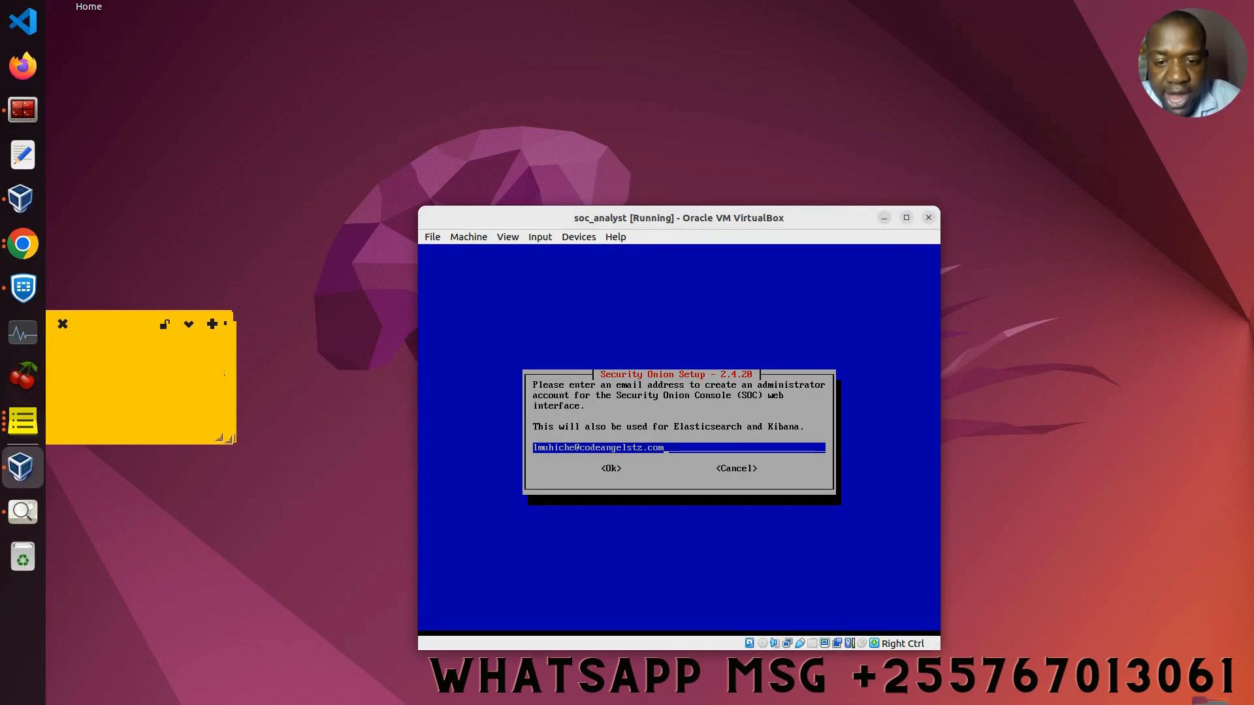
Step: Enter the administrator's e-mail address, replacing a stray @ with .com, and confirm it
key("Tab")
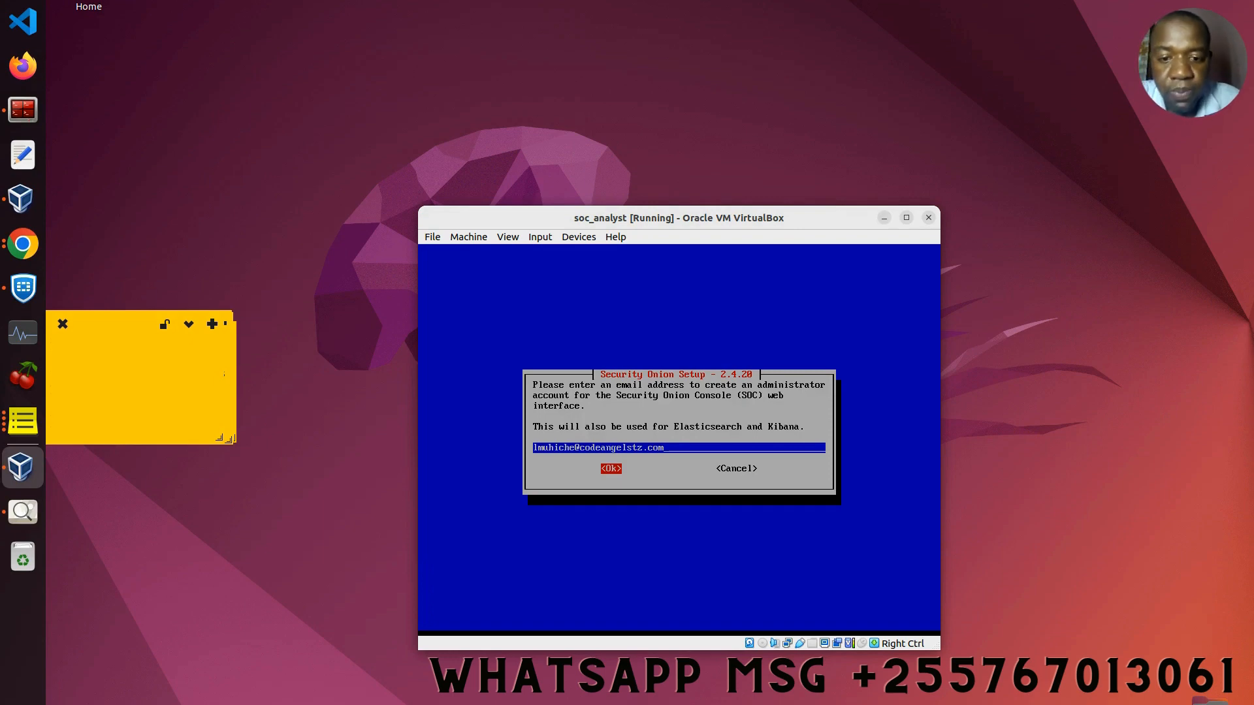
key("Return")
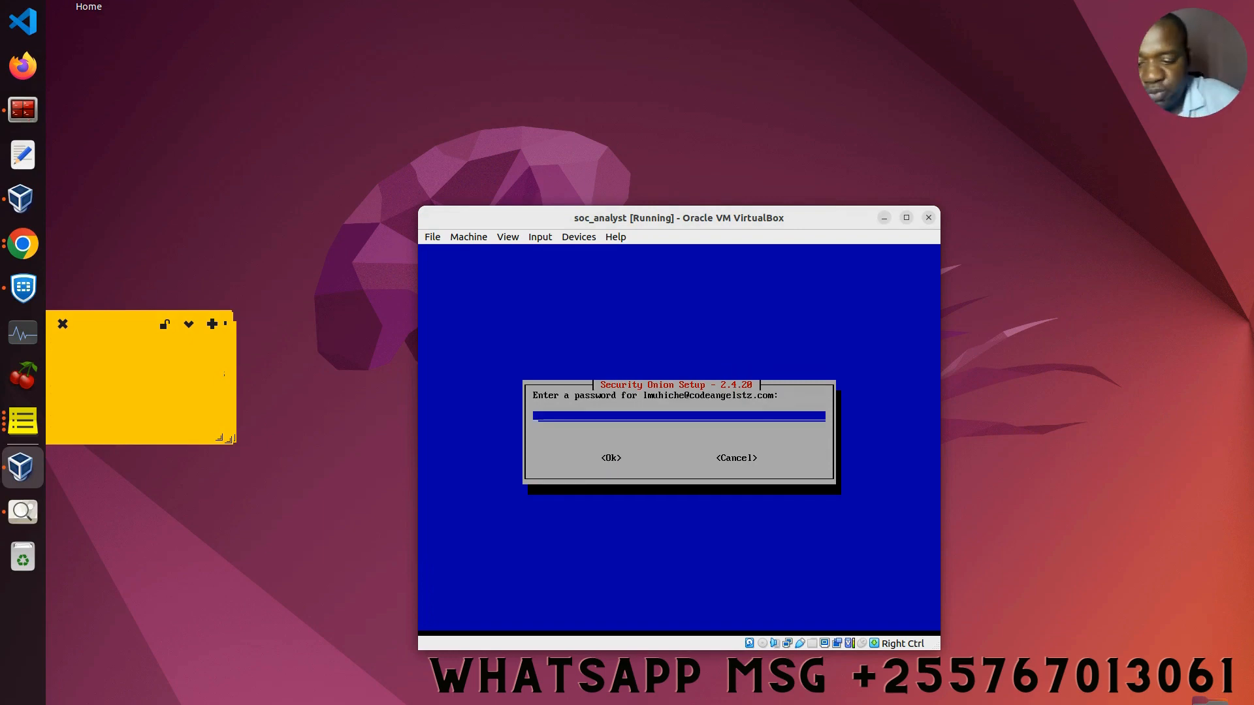
Step: Enter the administrator password and re-enter it to confirm
type("**")
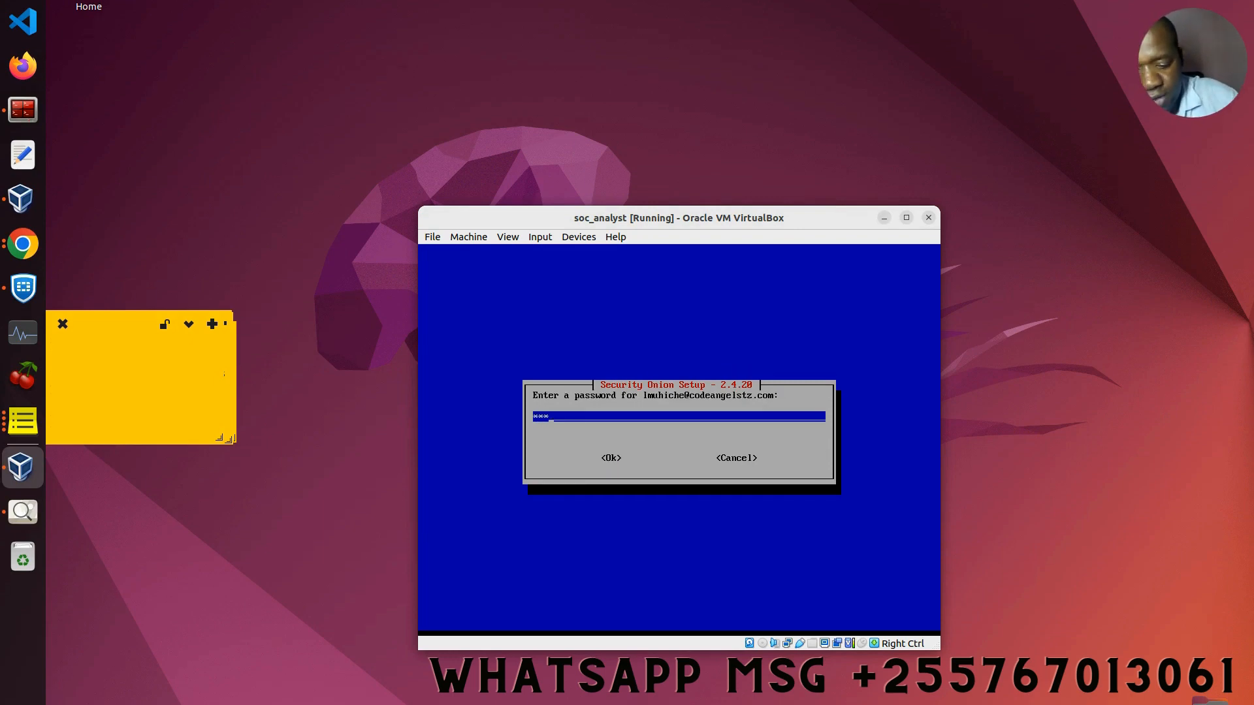
type("*******")
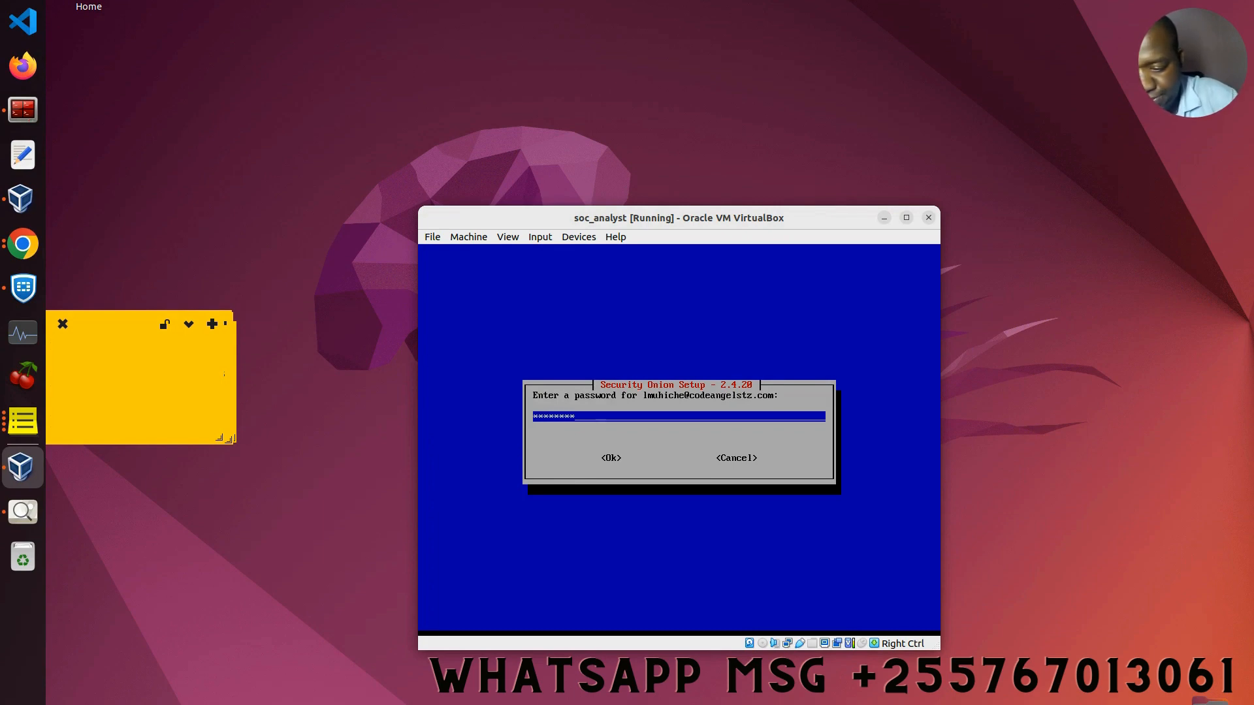
type("***")
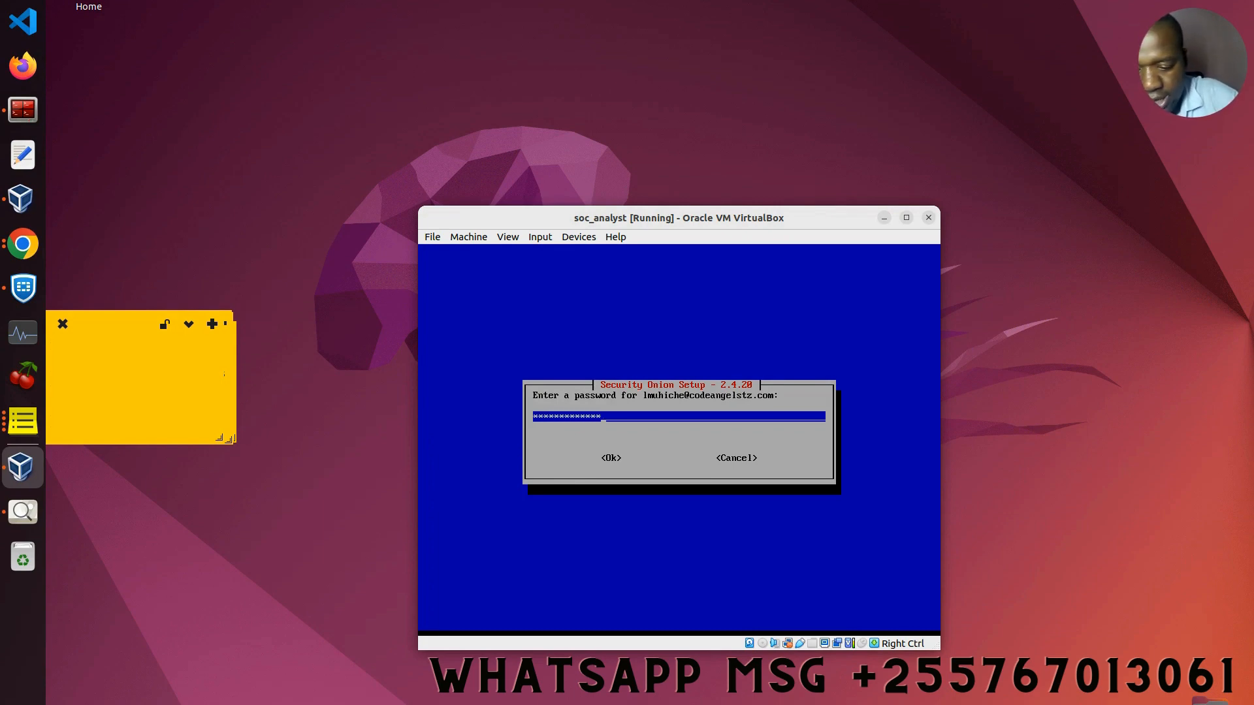
key("Tab")
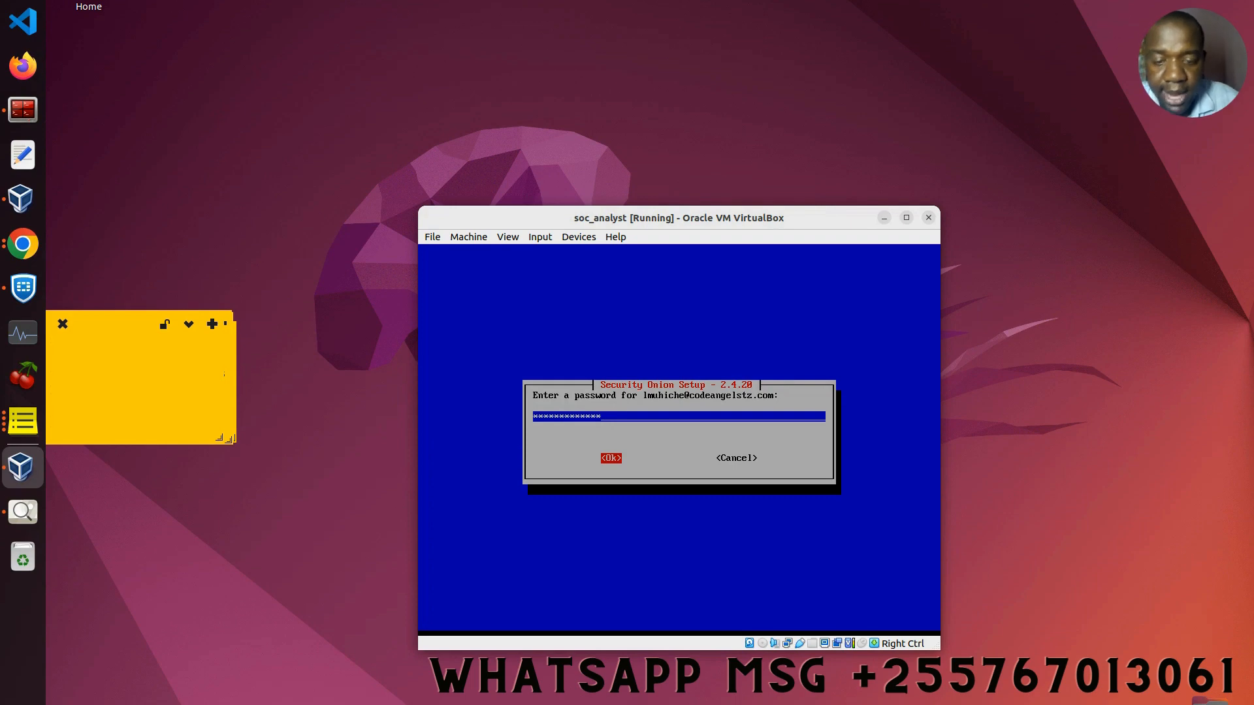
key("Return")
type("**")
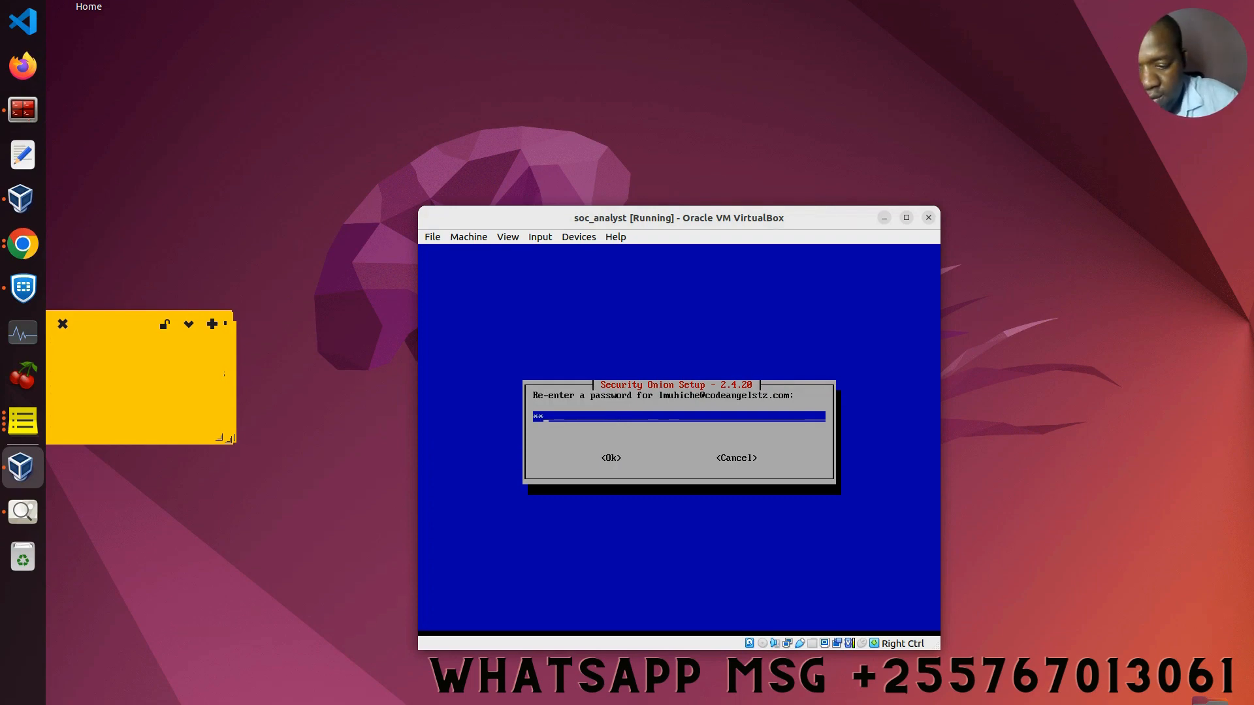
type("******")
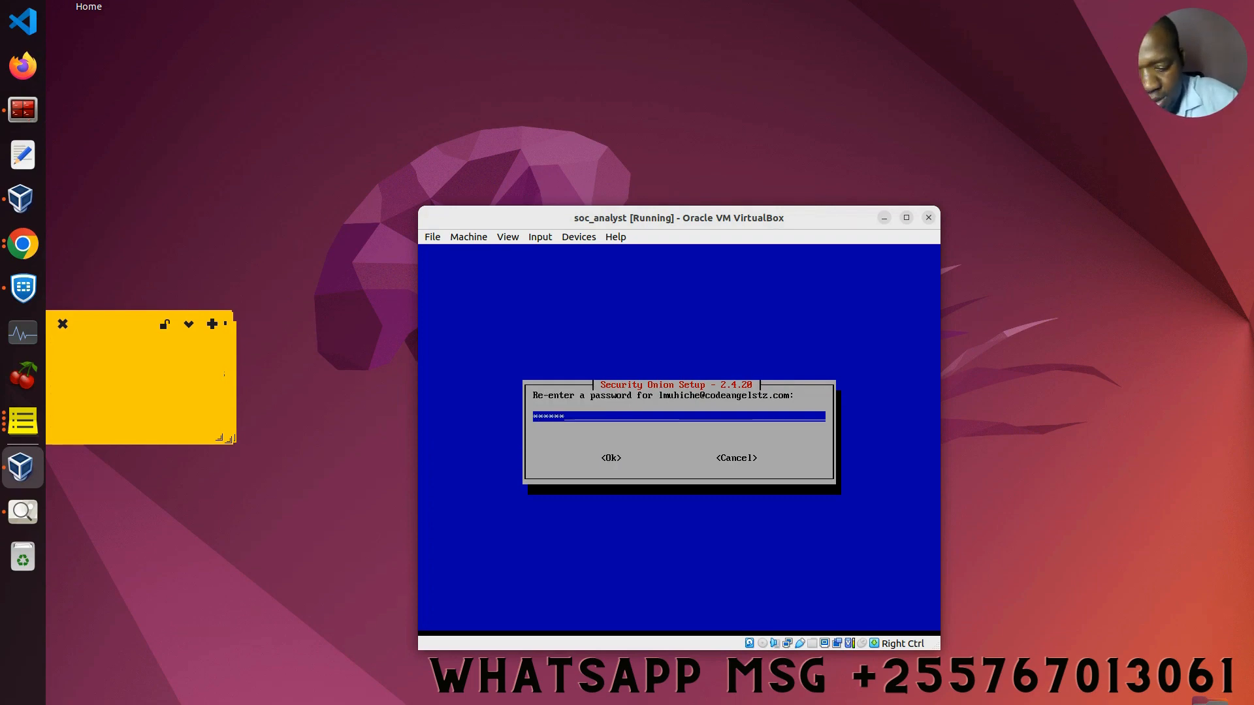
type("*****")
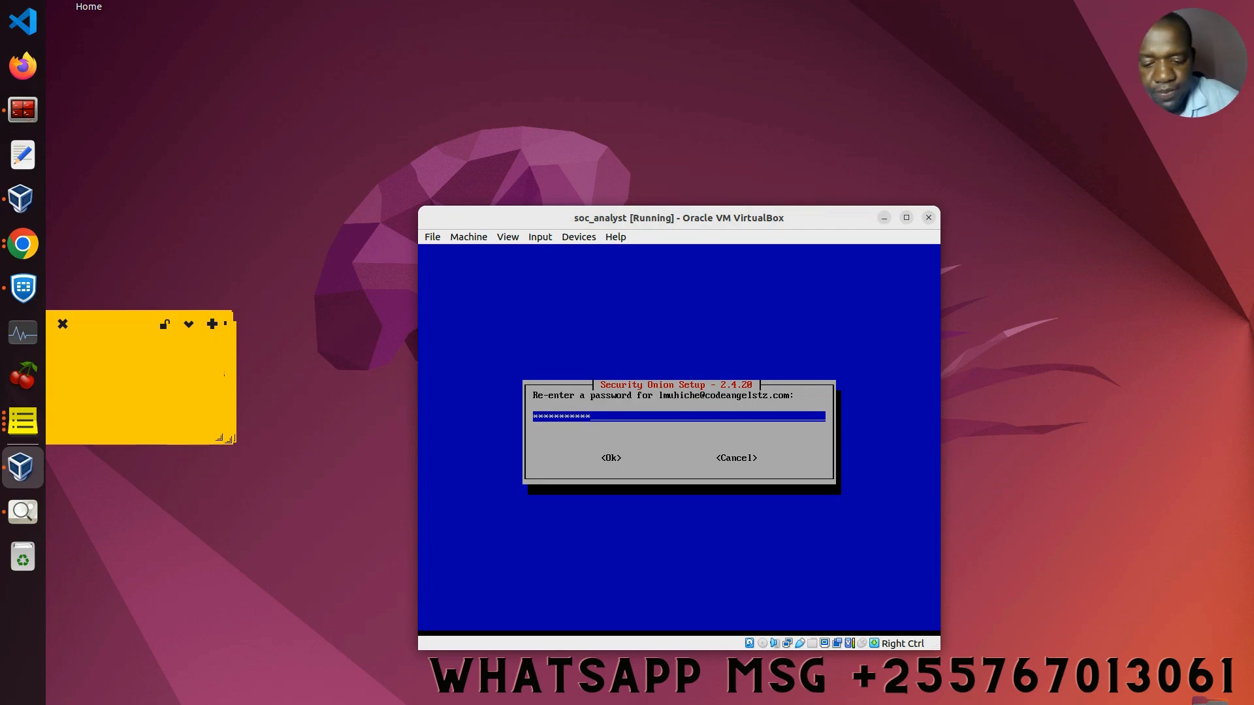
type("*")
key("Tab")
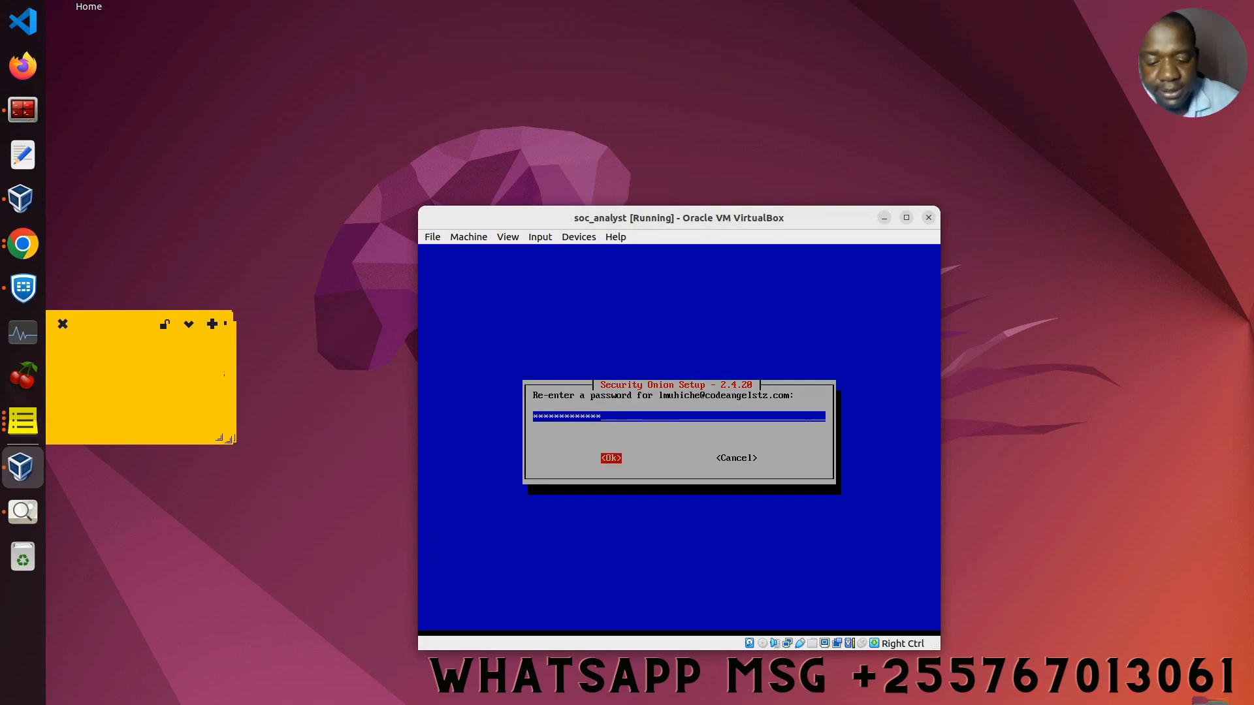
key("Return")
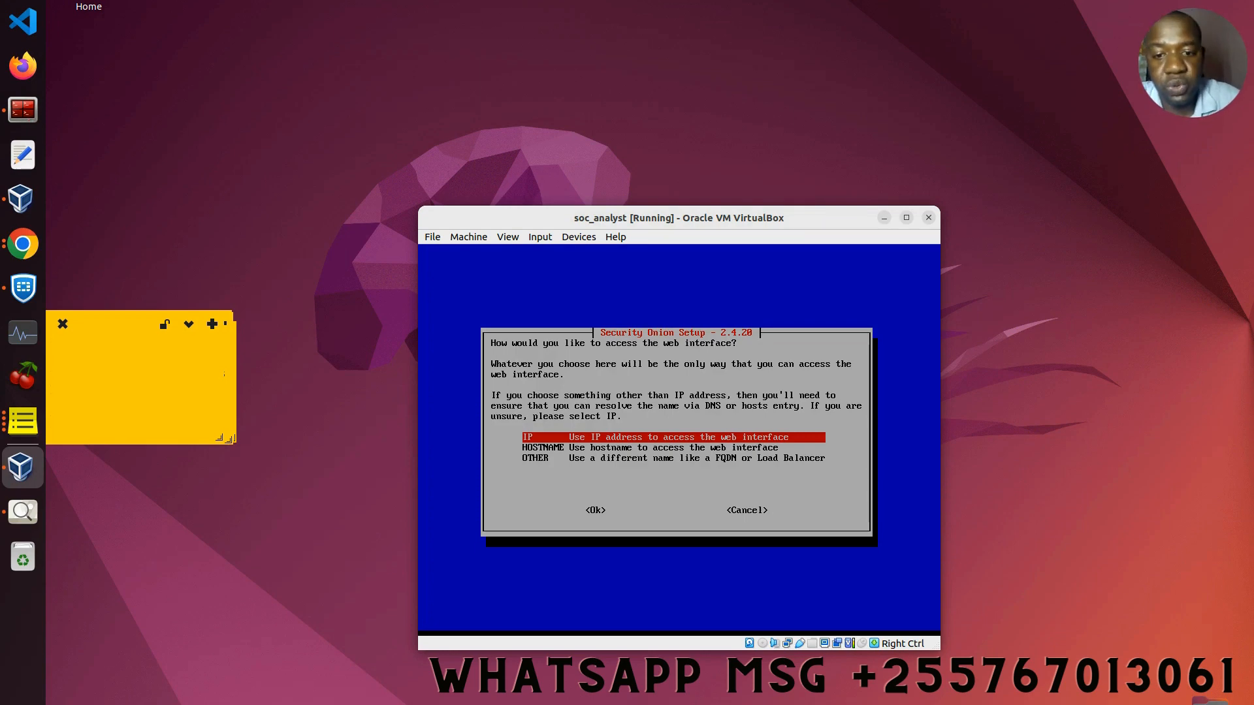
Step: Keep IP as the access method for the Security Onion web interface and confirm
key("Tab")
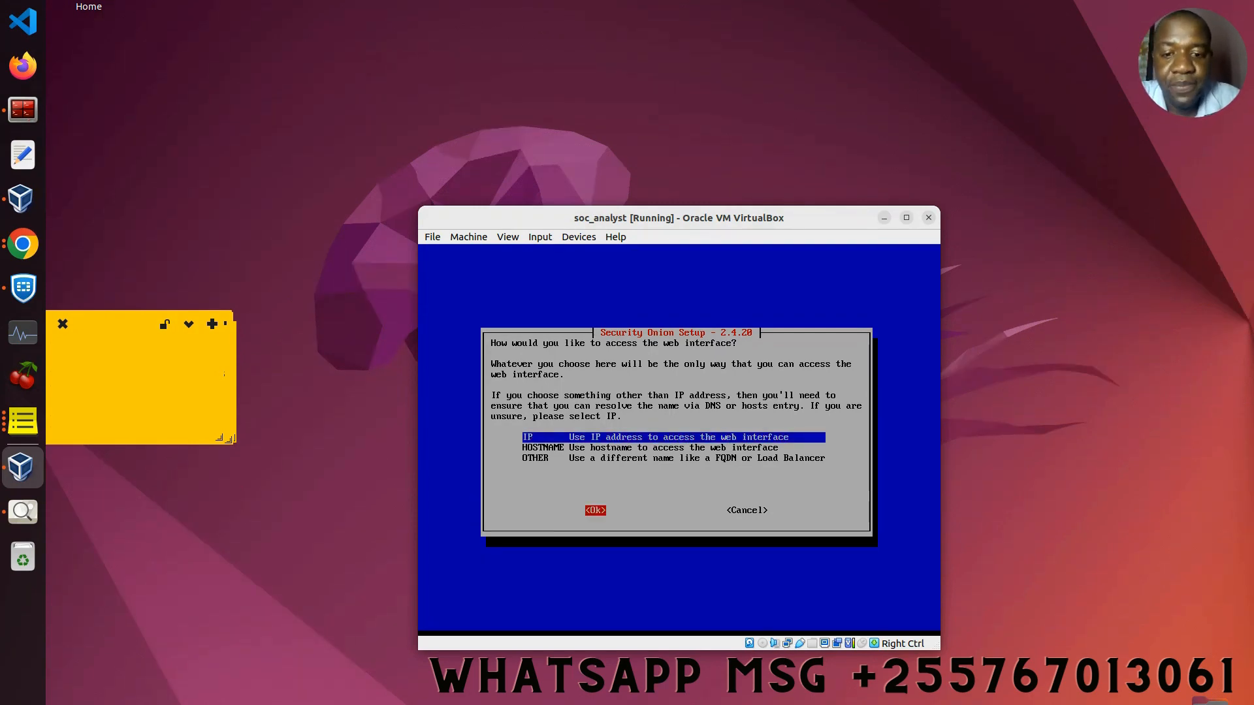
key("Return")
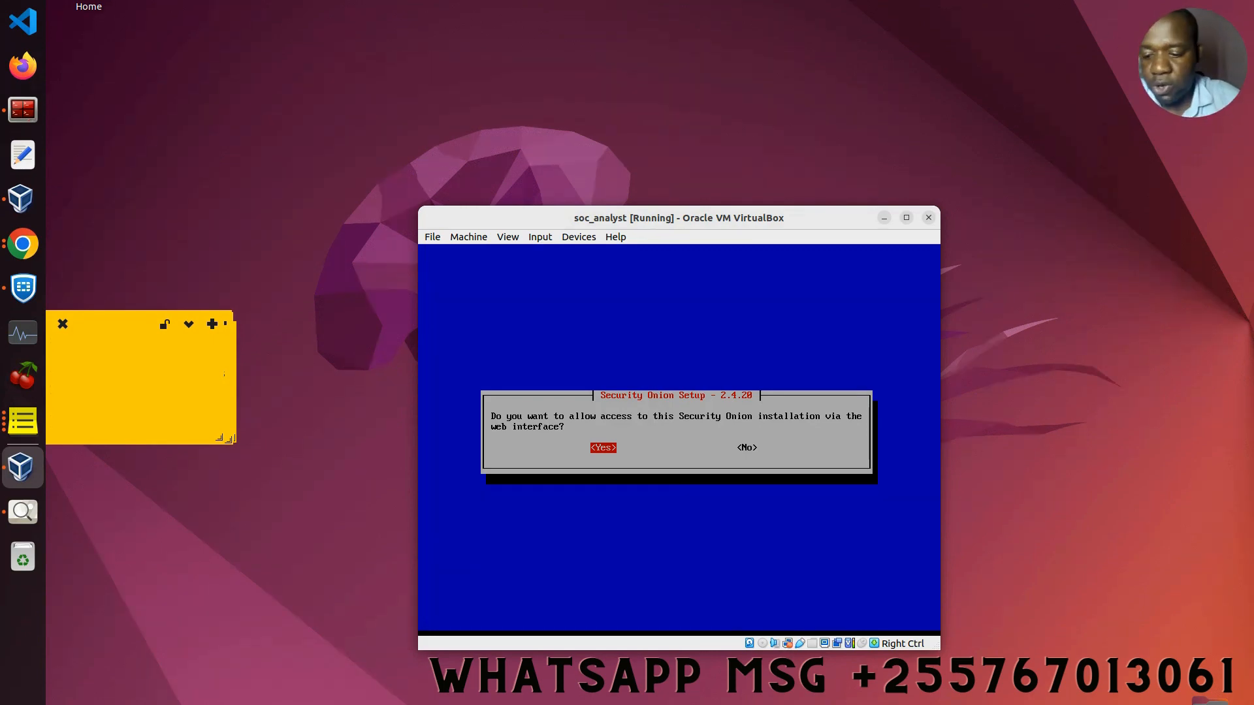
Step: Answer Yes to allowing access to the Security Onion installation via the web interface
key("Return")
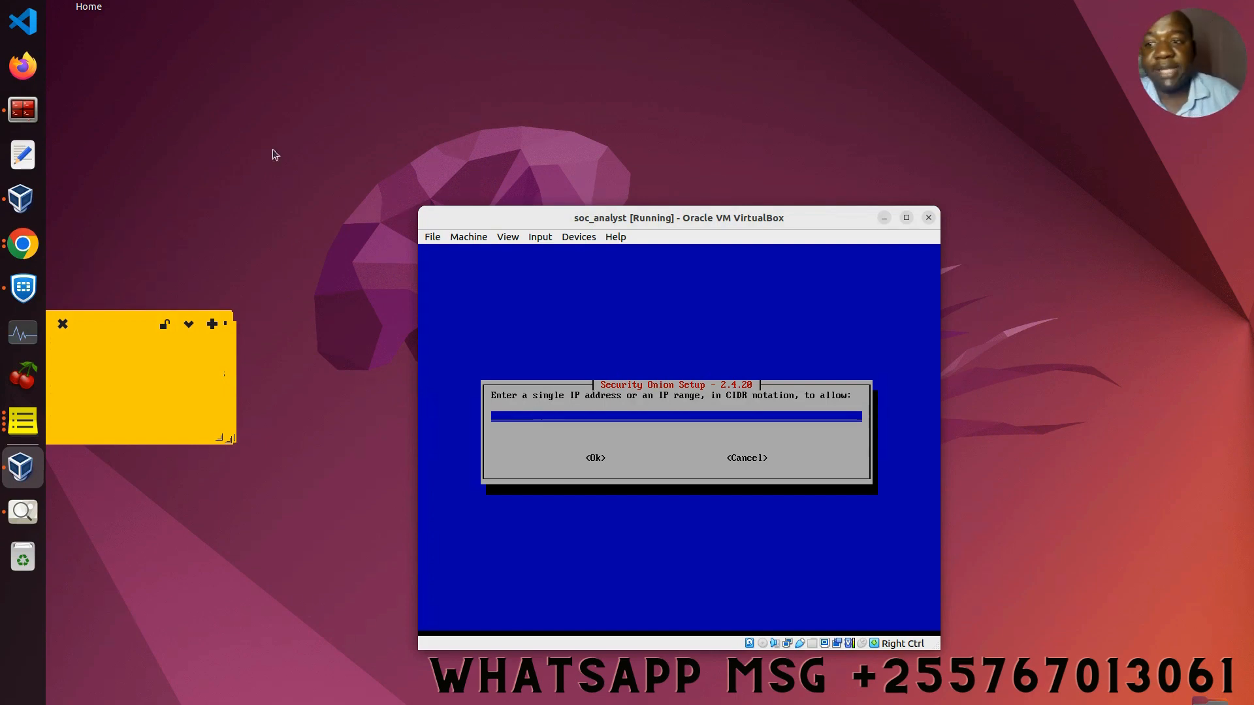
left_click(23, 110)
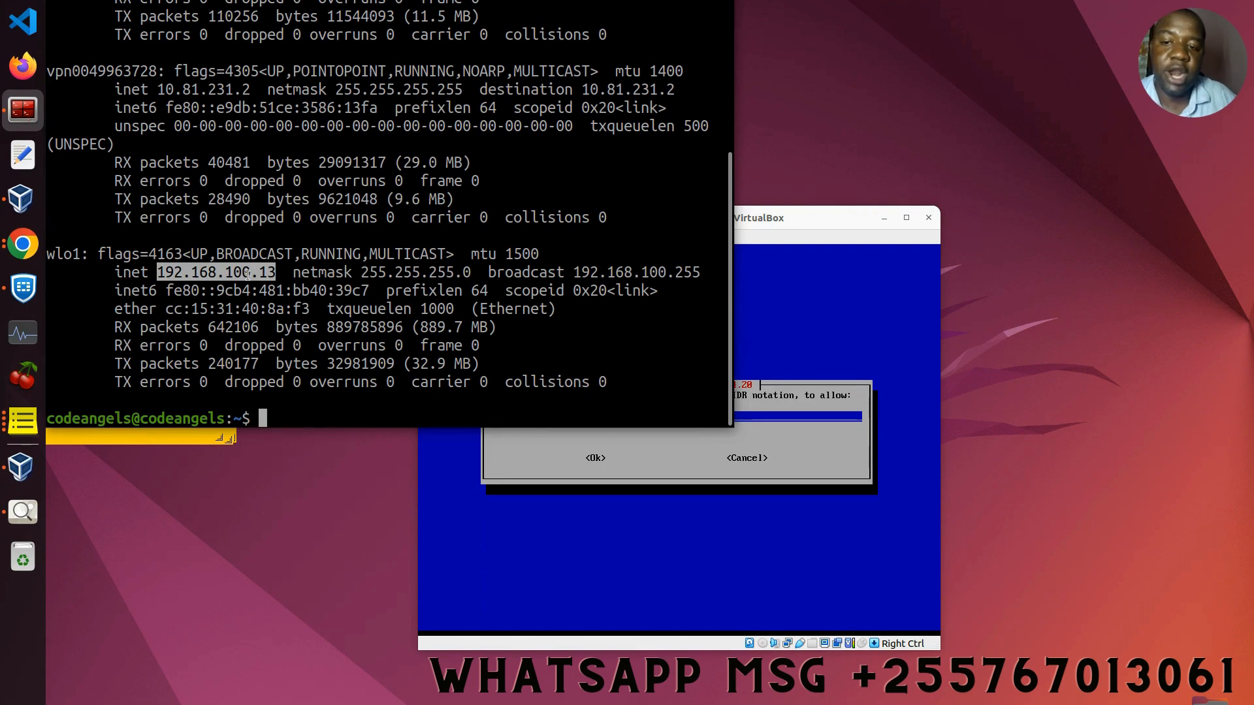
key("super+h")
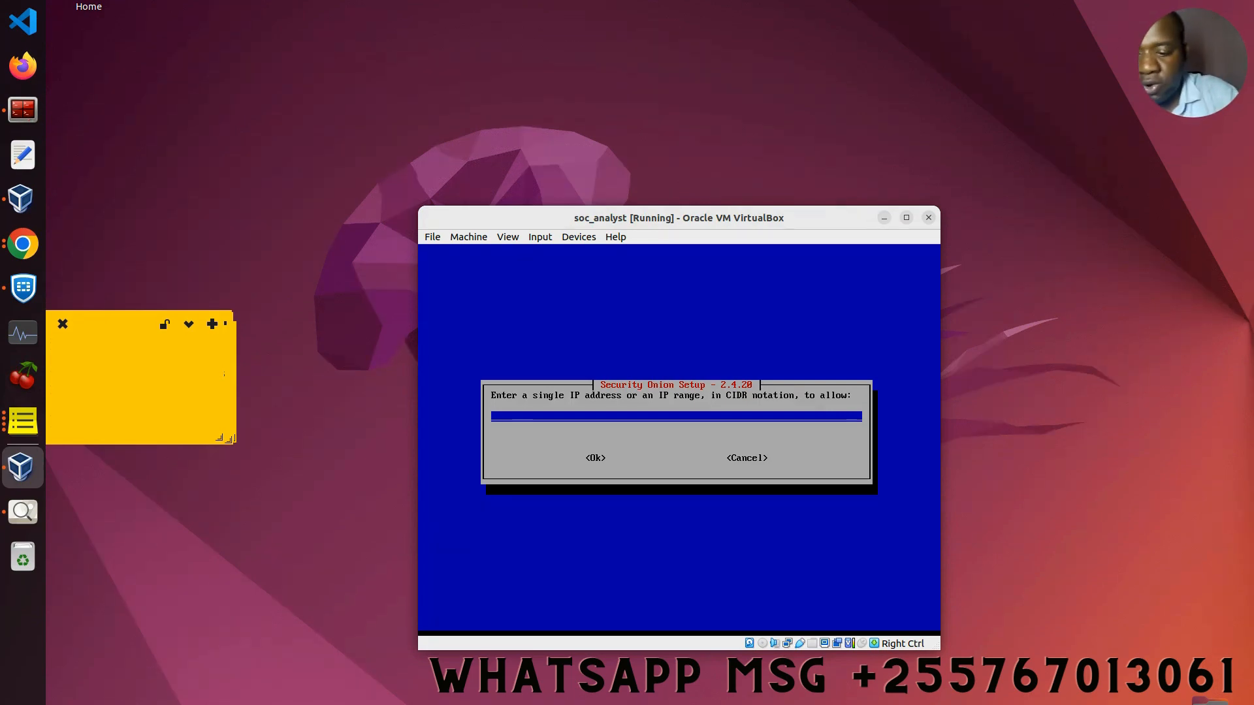
Step: Enter 192.168.100.1/24 as the allowed range, rechecking the host IP, and confirm it
type("192")
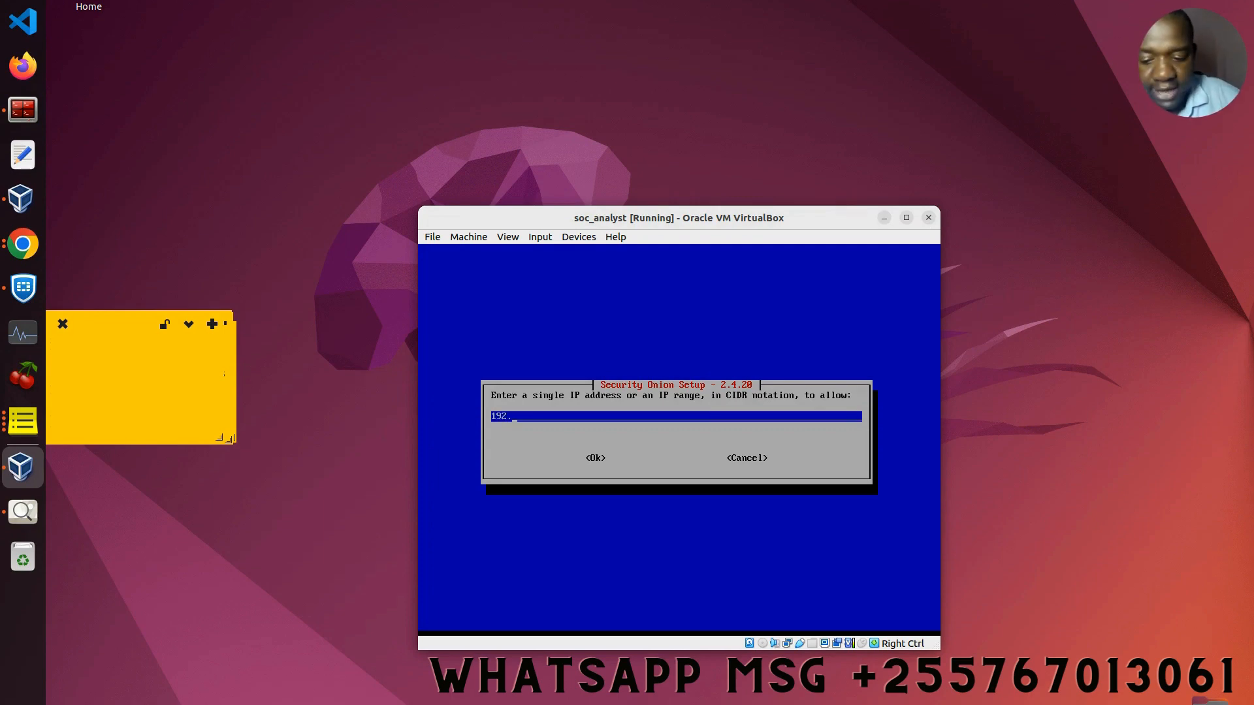
type(".168.")
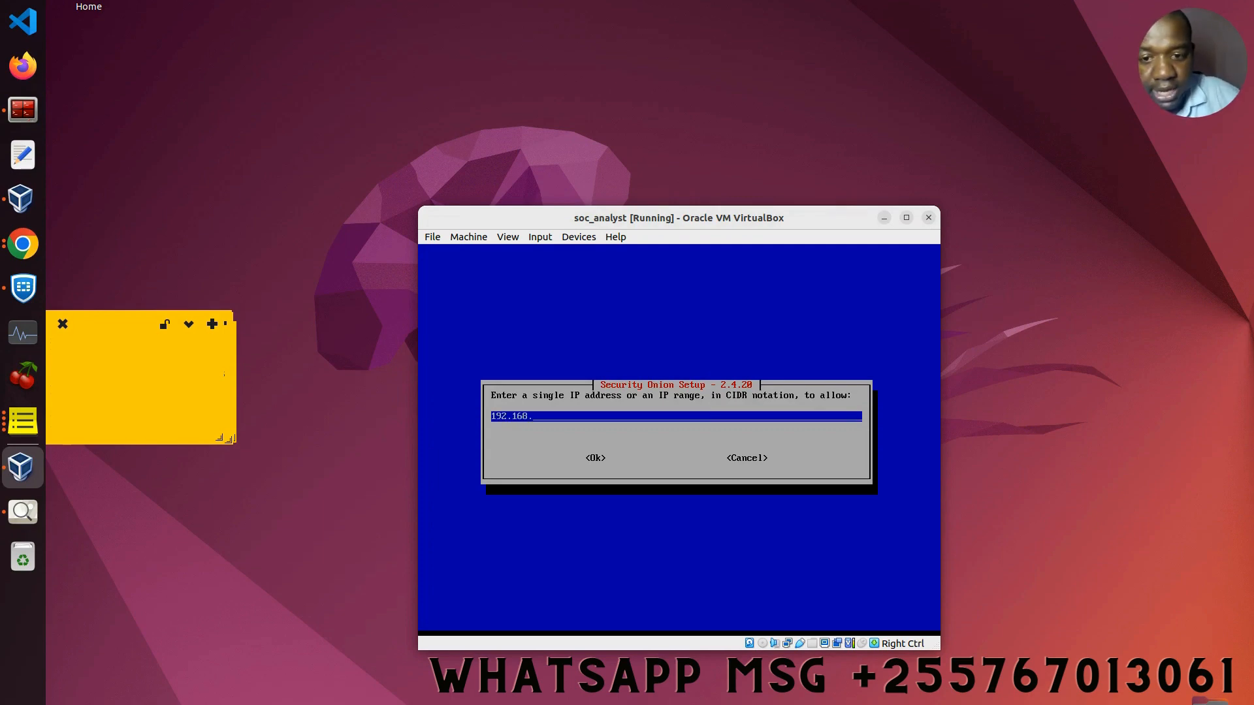
type("00.1")
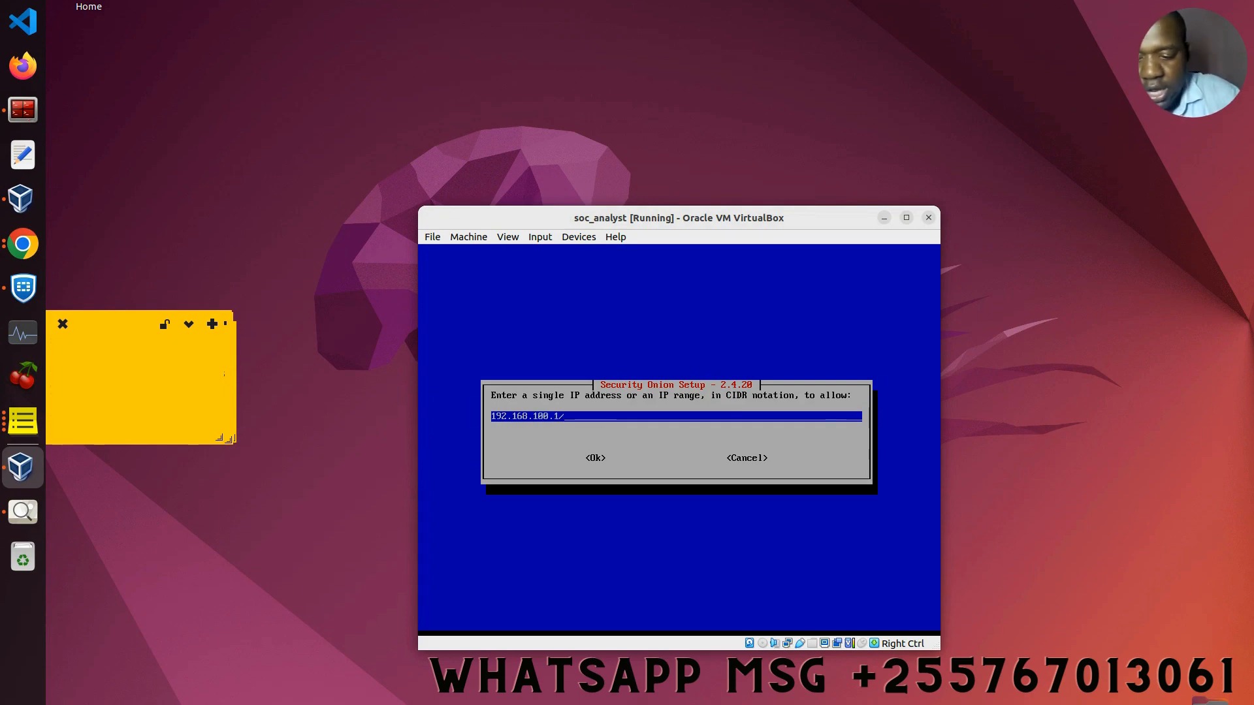
type("/24")
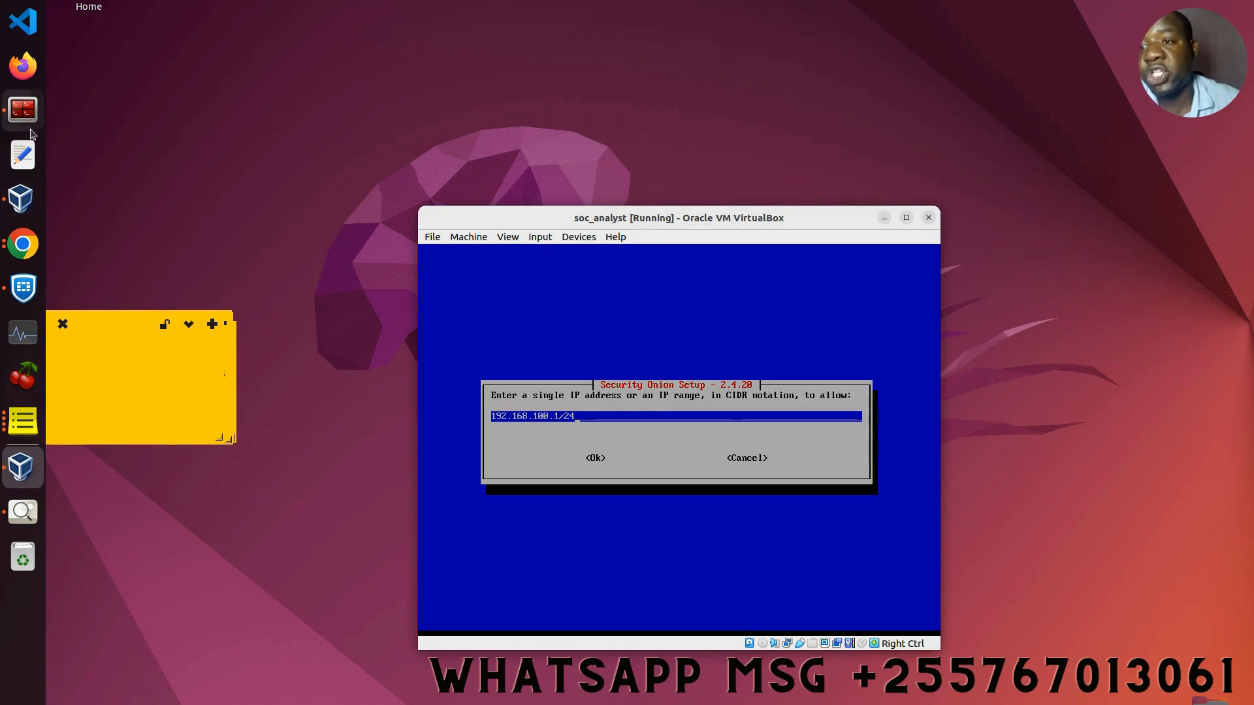
left_click(22, 110)
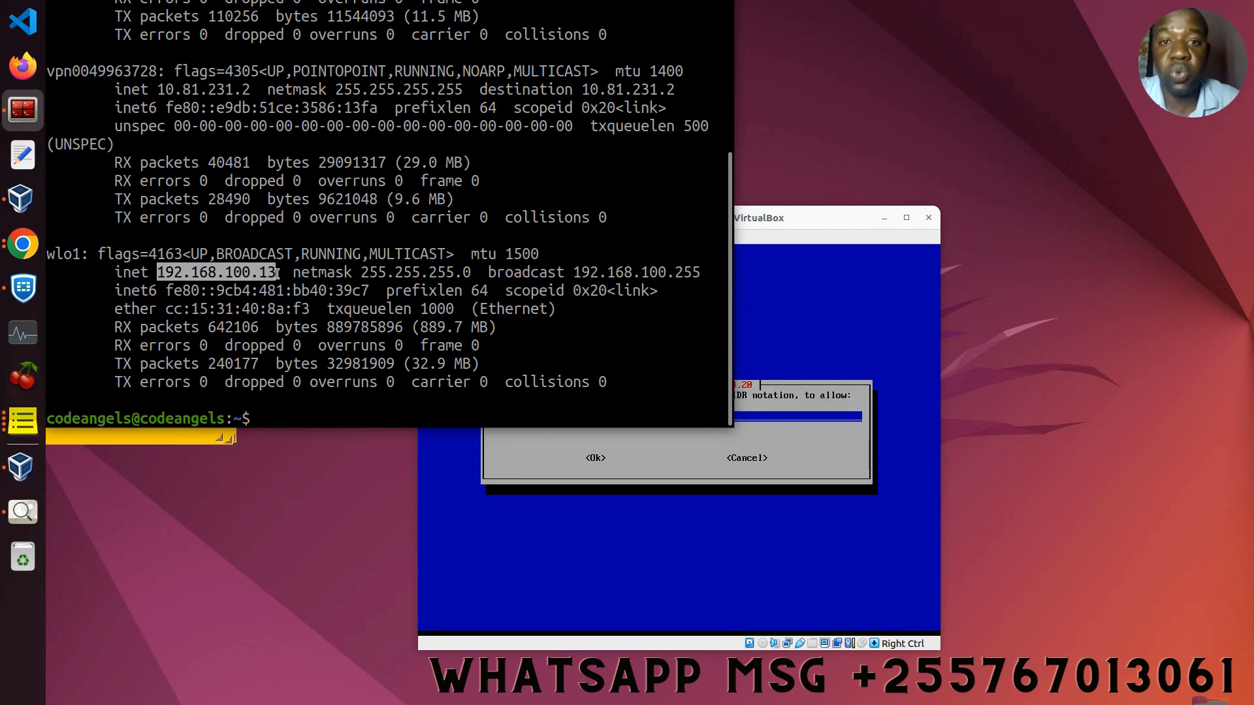
left_click(677, 1)
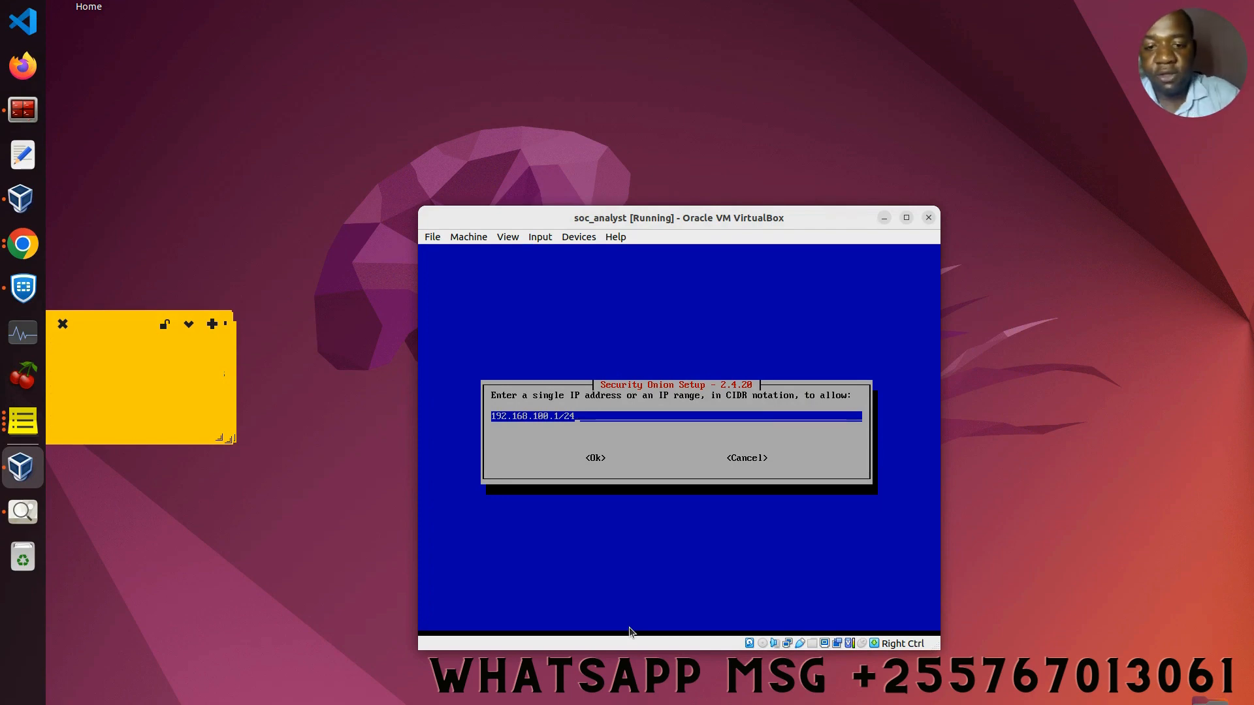
key("Tab")
key("Return")
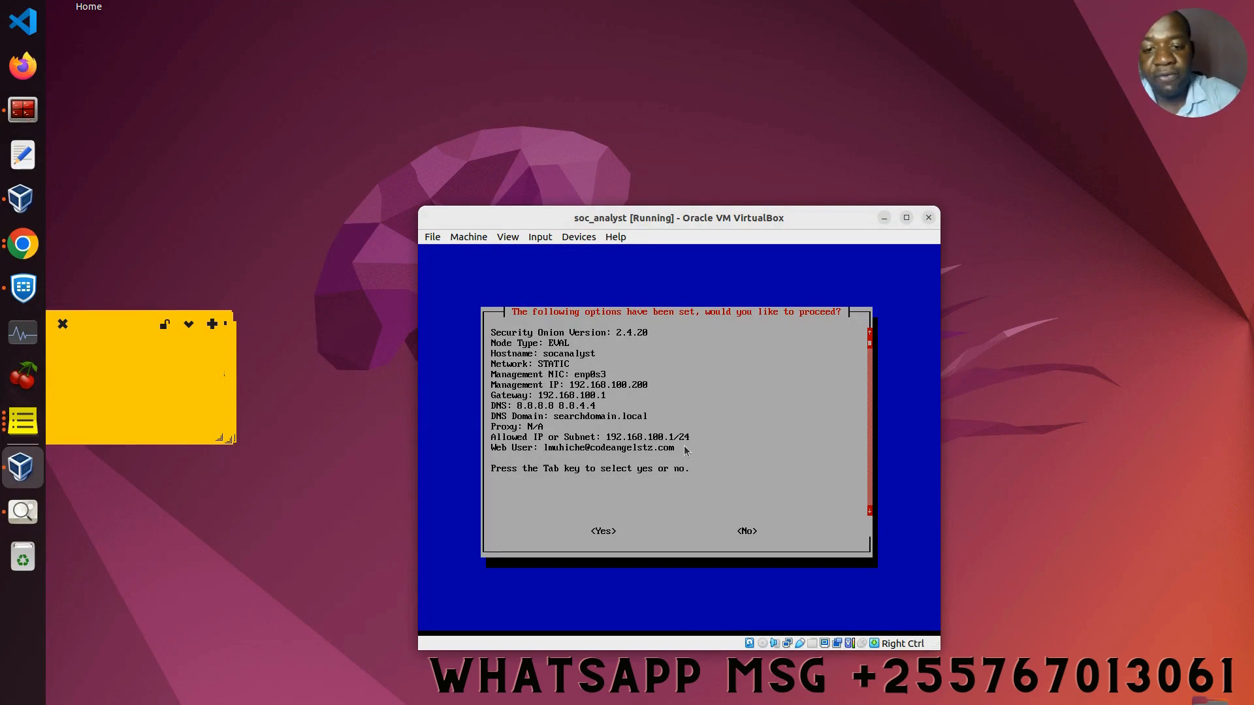
Step: Accept the settings summary to begin installing, then power off the soc_analyst VM
key("Tab")
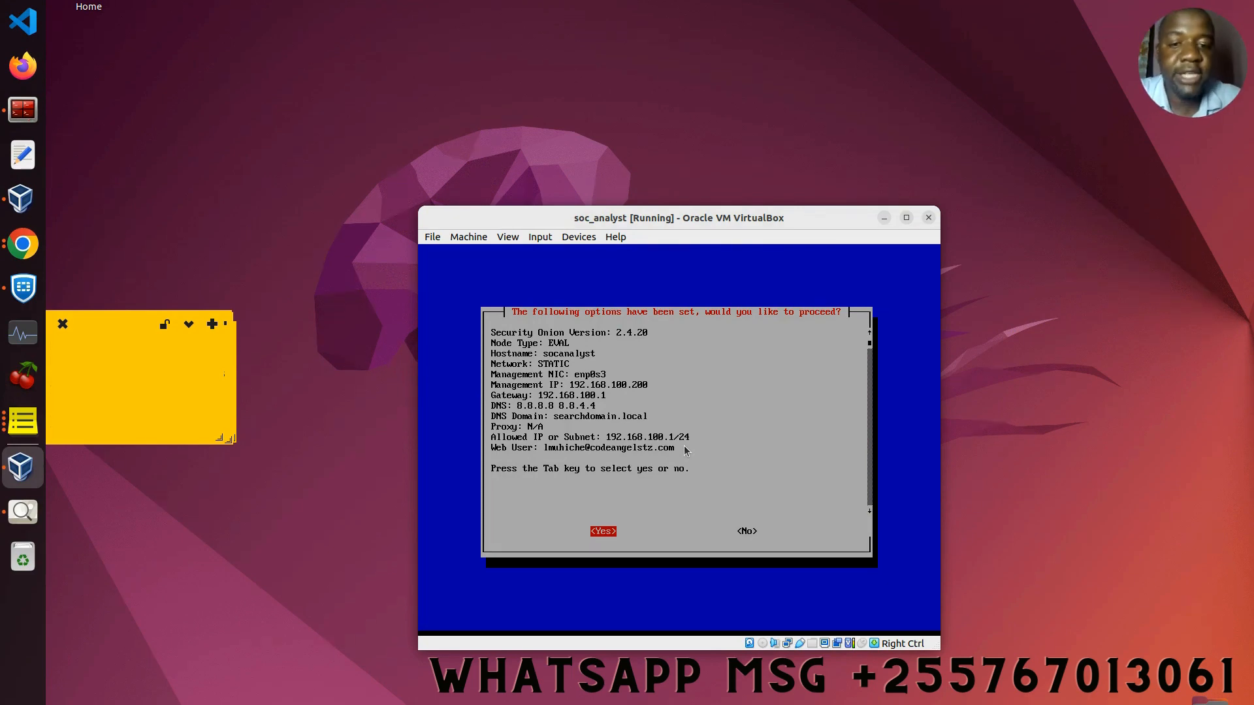
key("Return")
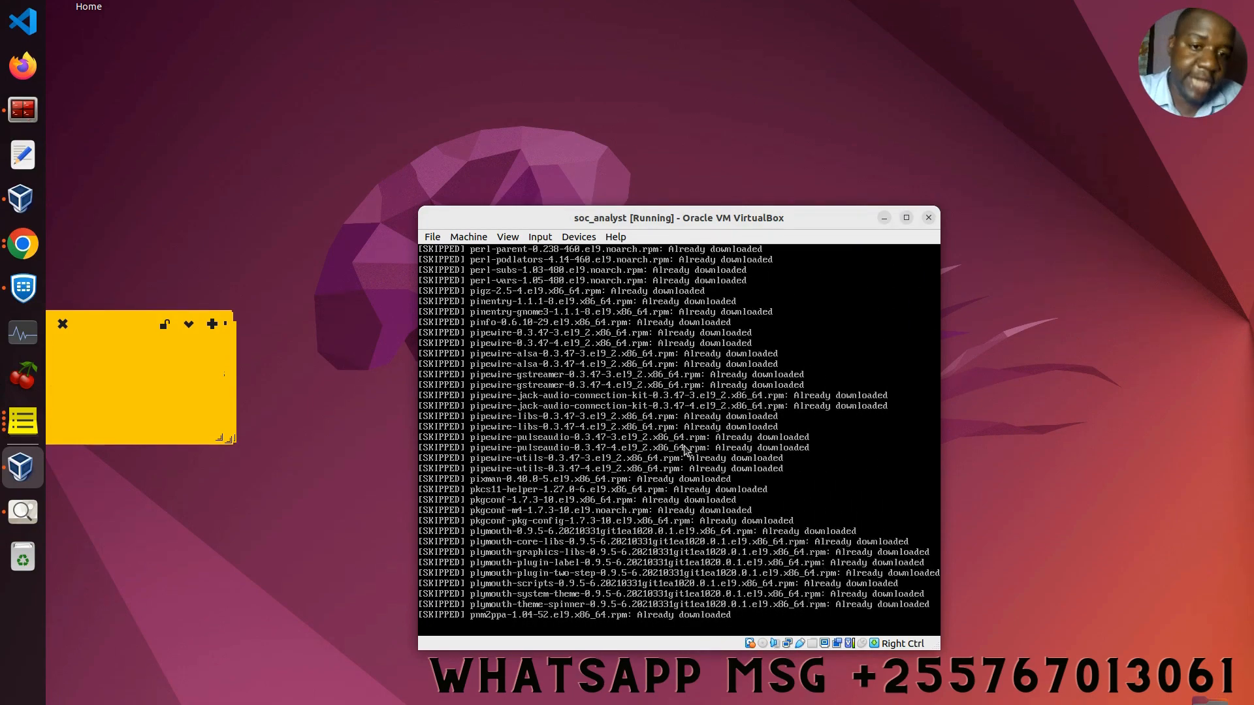
left_click(928, 218)
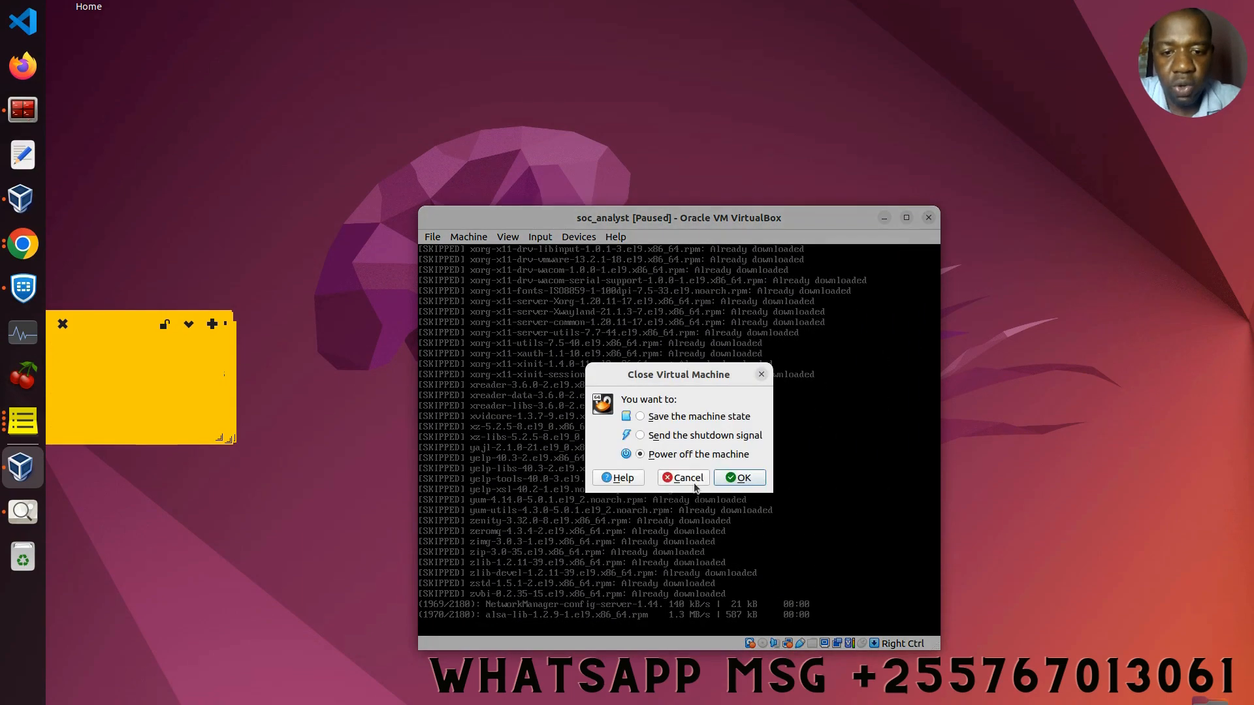
left_click(741, 480)
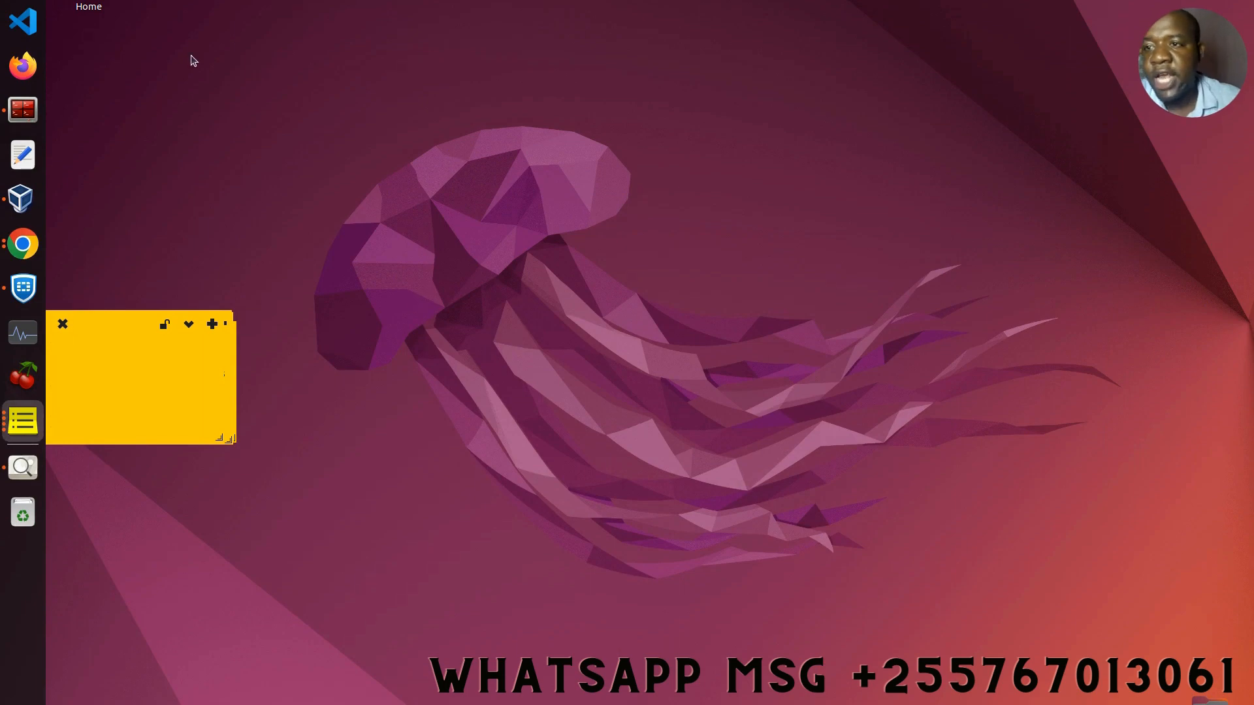
Step: Open finalized installation.png from 1_cyber_lab's securityonion-2.4.20-20231006 folder in Files
left_click(31, 0)
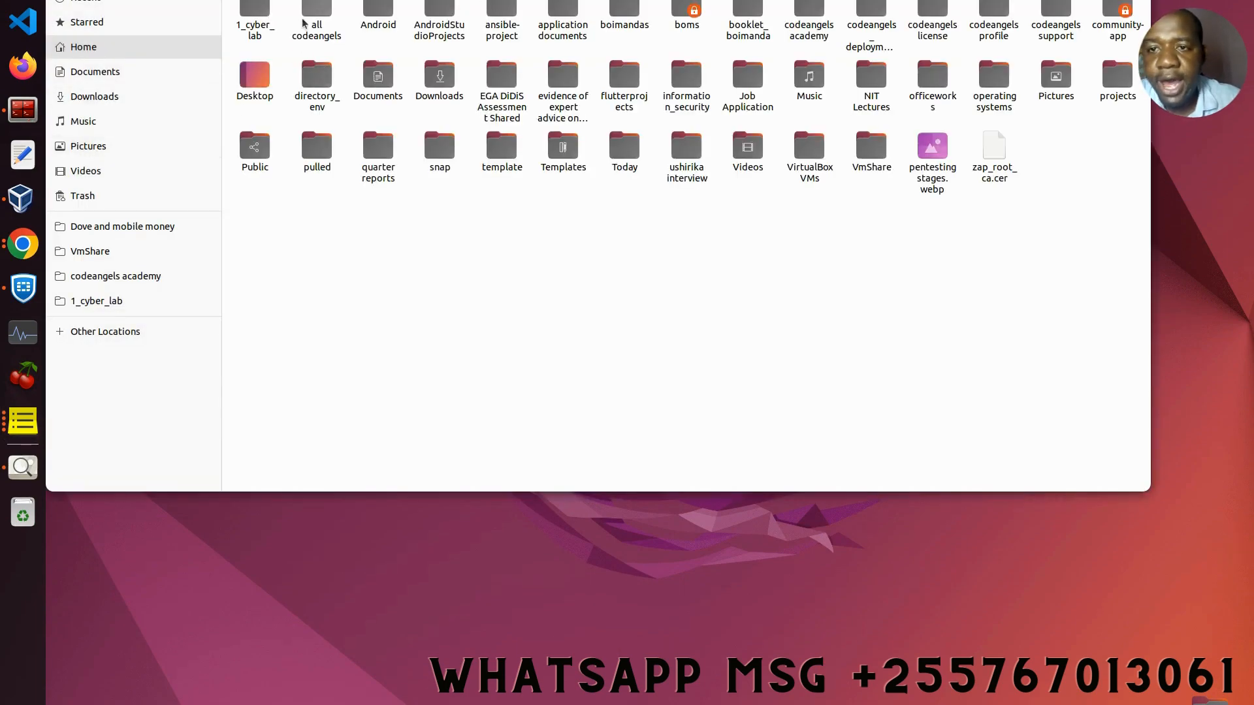
left_click(266, 23)
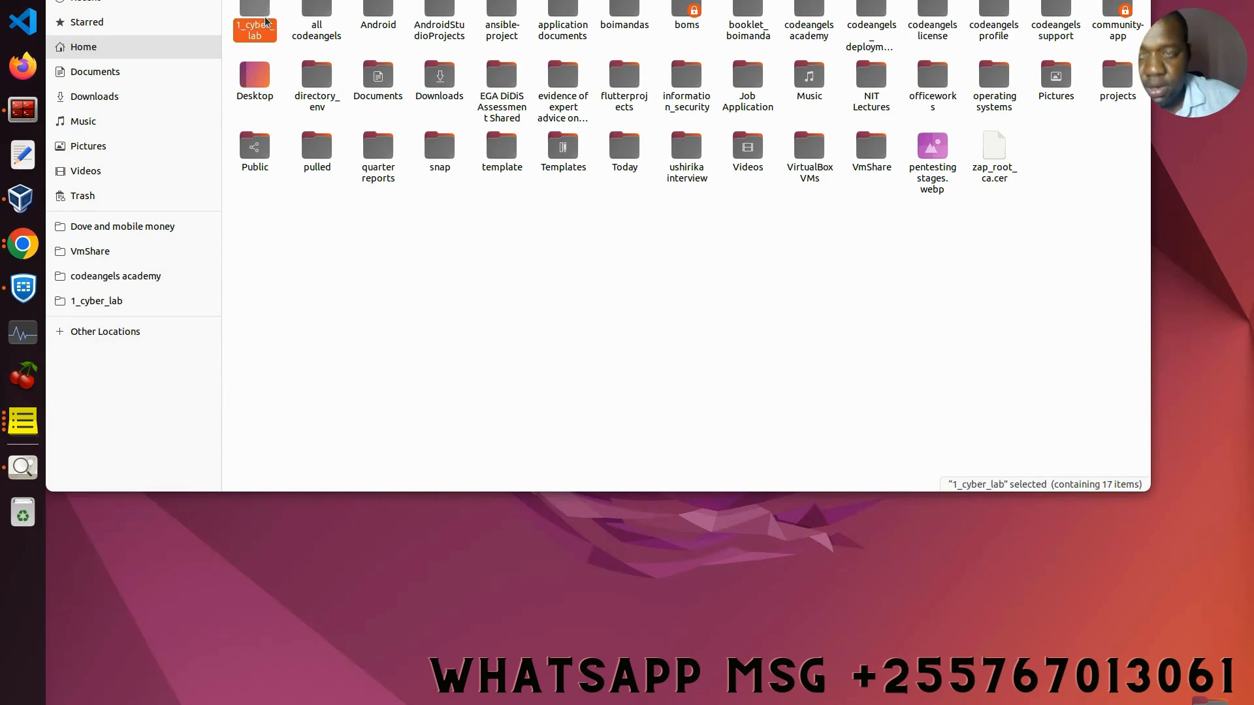
double_click(265, 23)
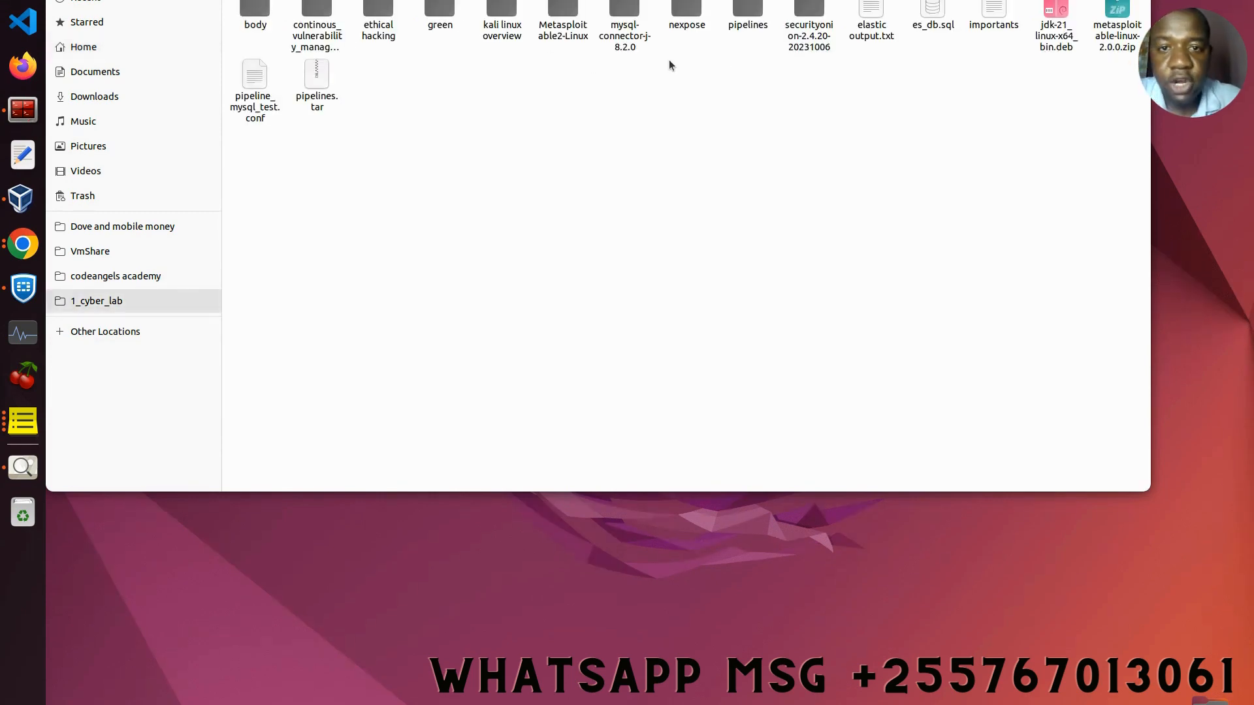
double_click(801, 28)
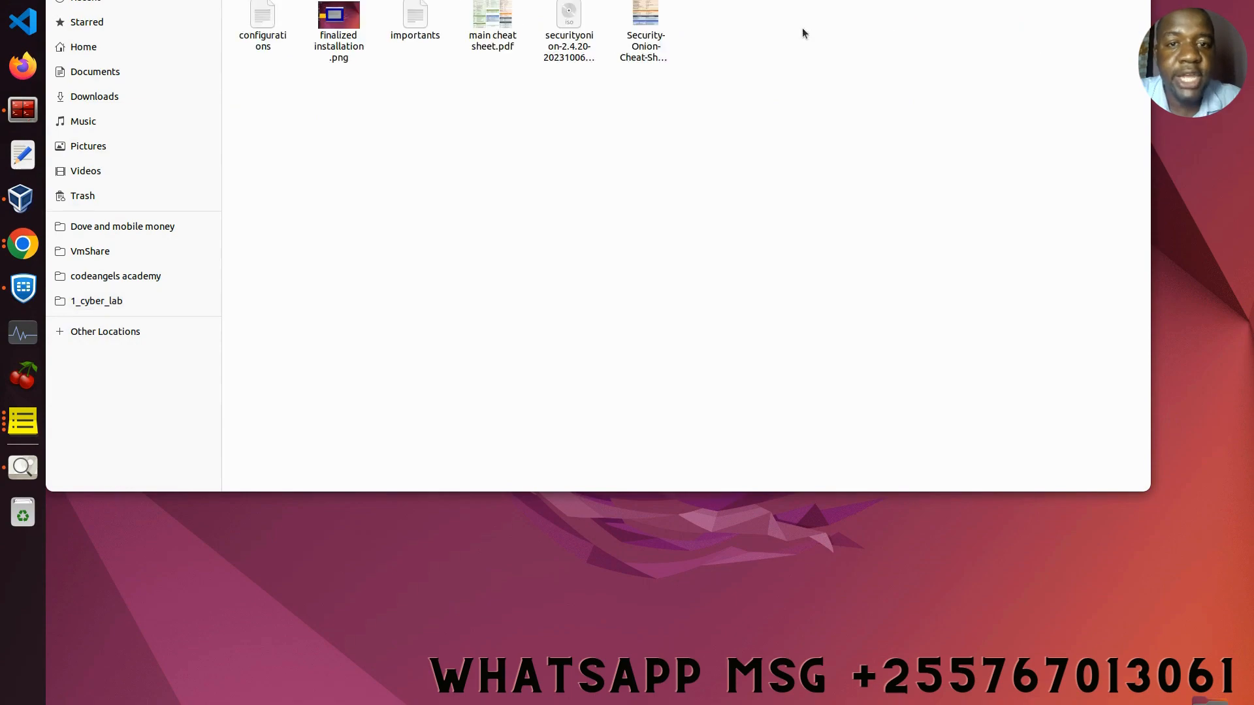
double_click(327, 28)
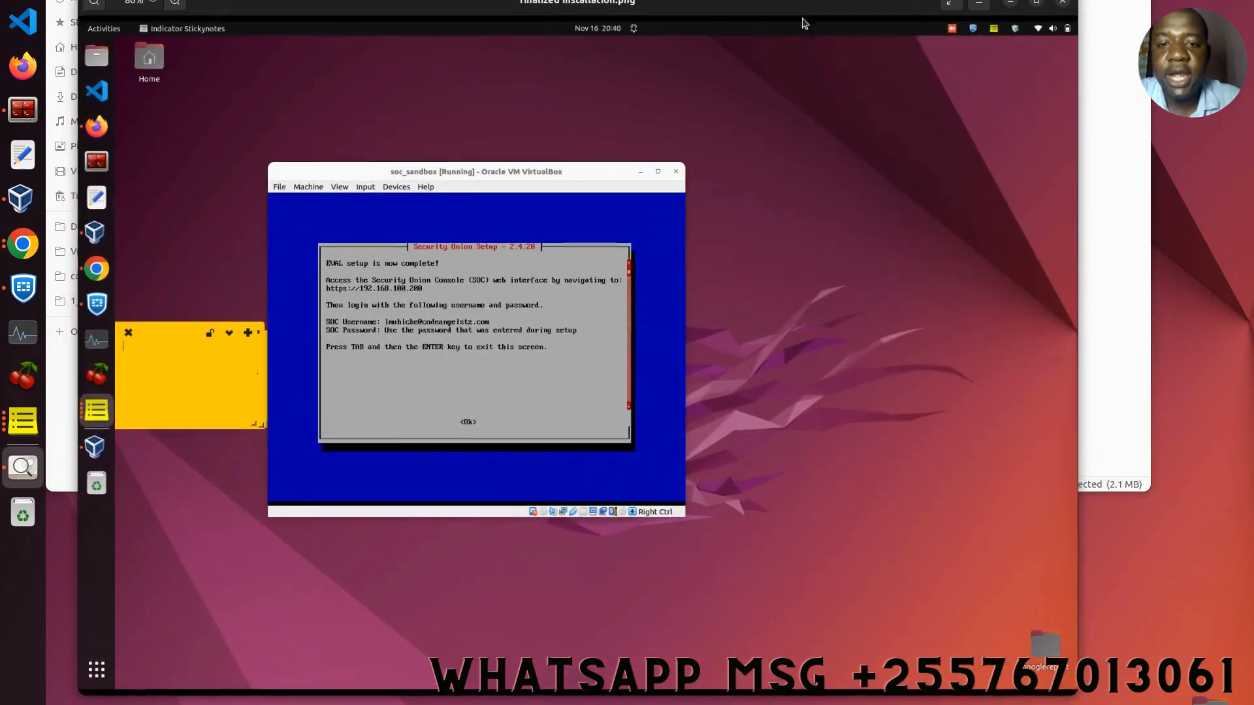
Step: Maximize the Image Viewer showing the finalized installation screenshot
left_click(1040, 5)
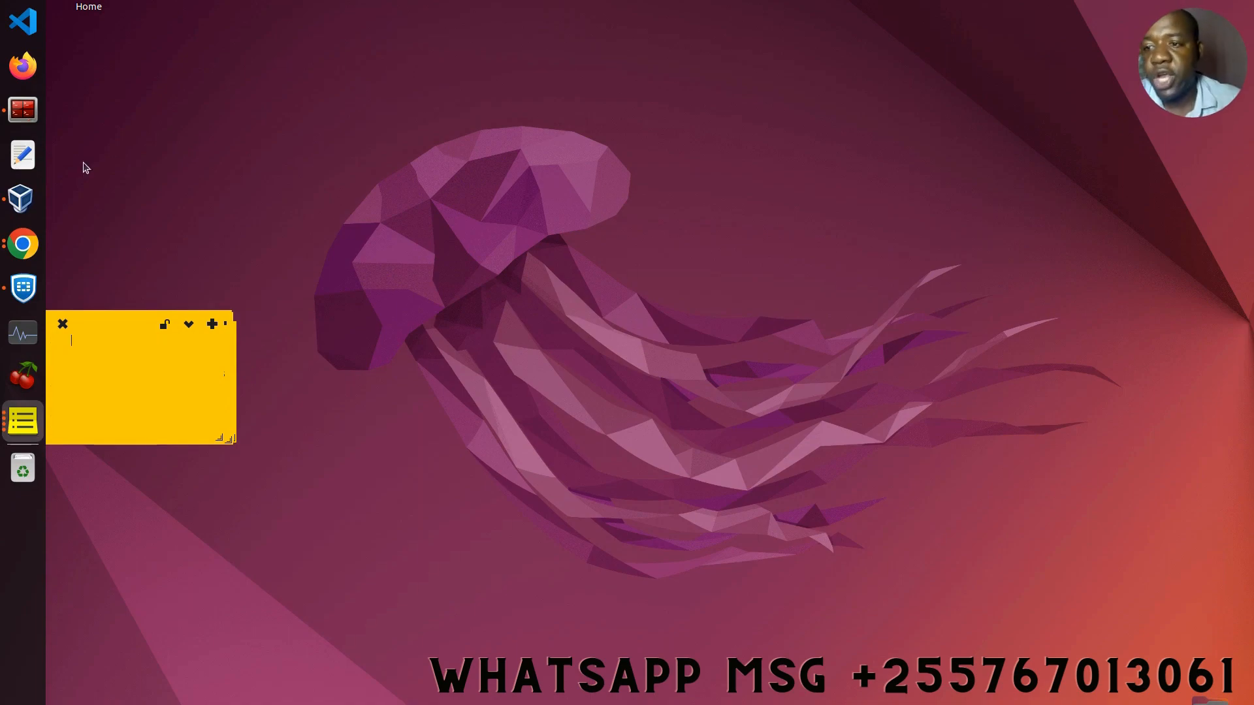
Step: Start the soc_sandbox VM from the VirtualBox manager and dismiss its notifications
left_click(23, 194)
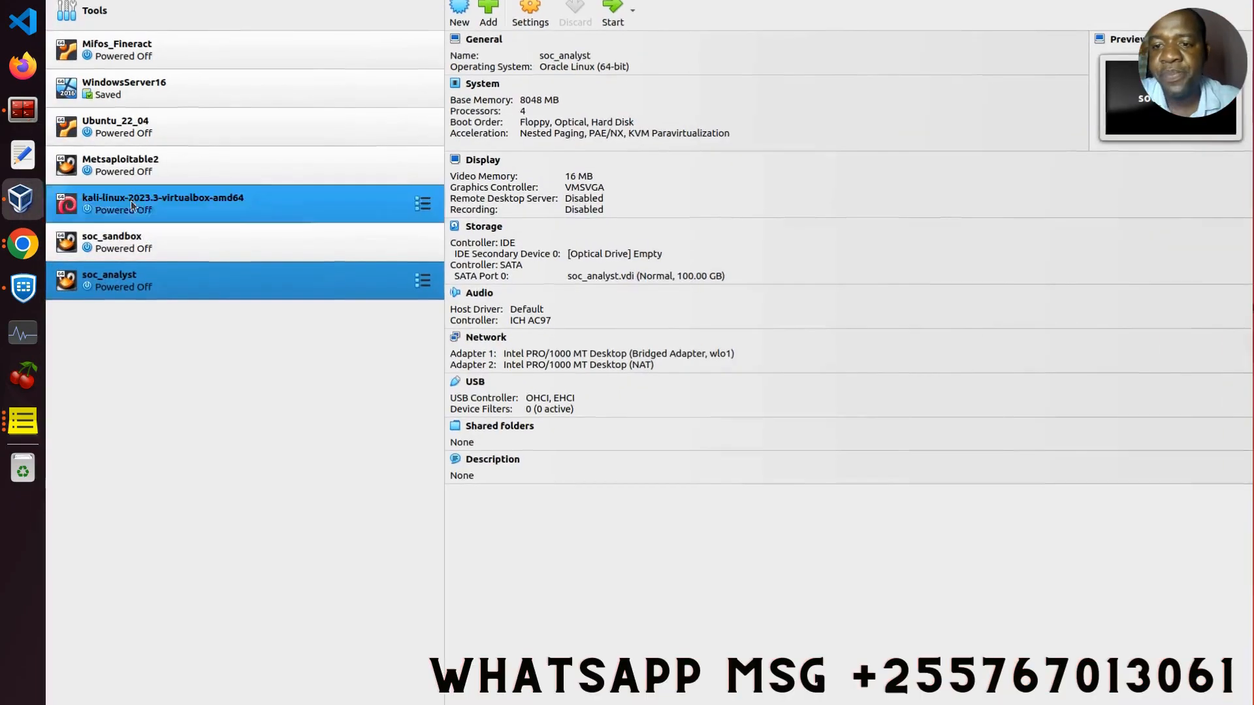
left_click(215, 240)
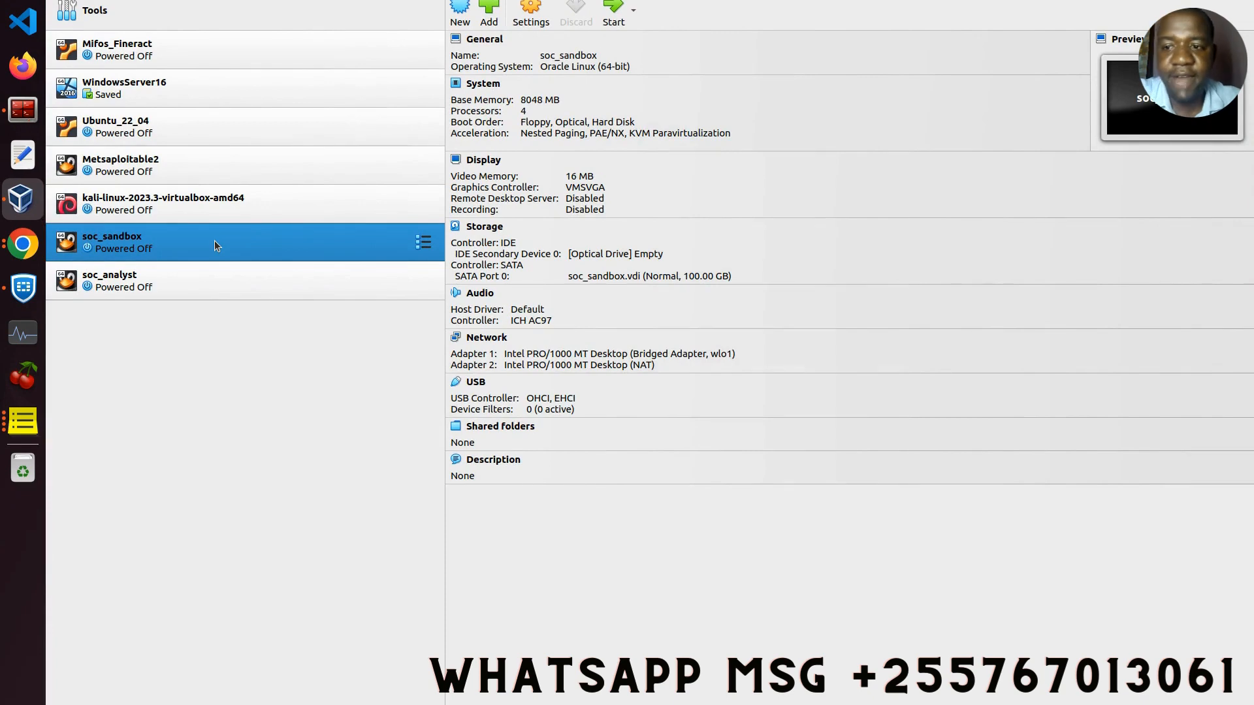
left_click(613, 9)
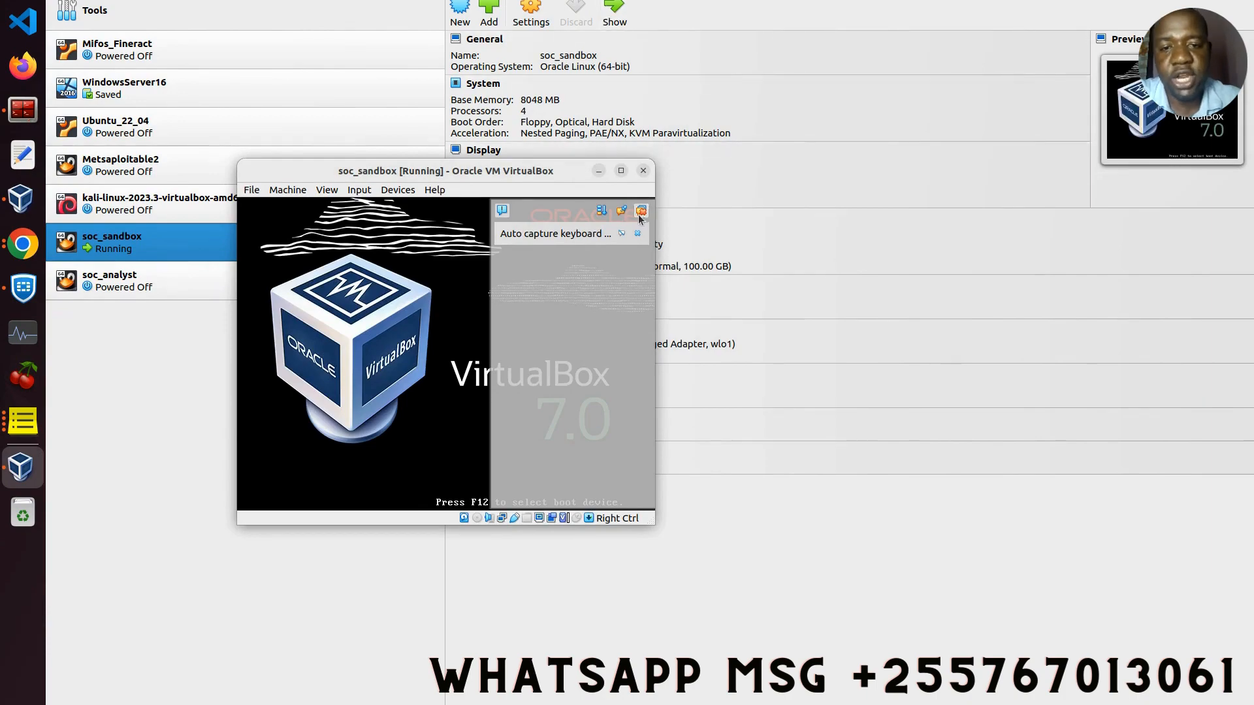
left_click(640, 212)
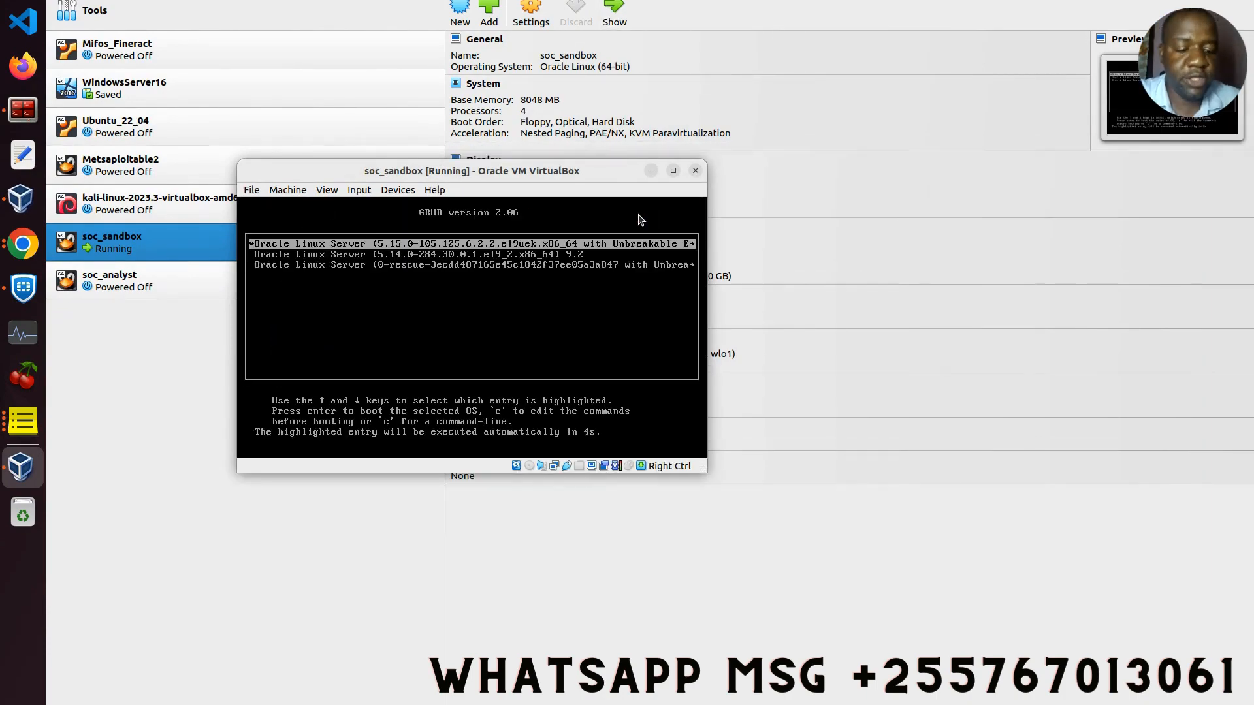
Step: Boot the default Oracle Linux Server entry from the GRUB menu
key("Return")
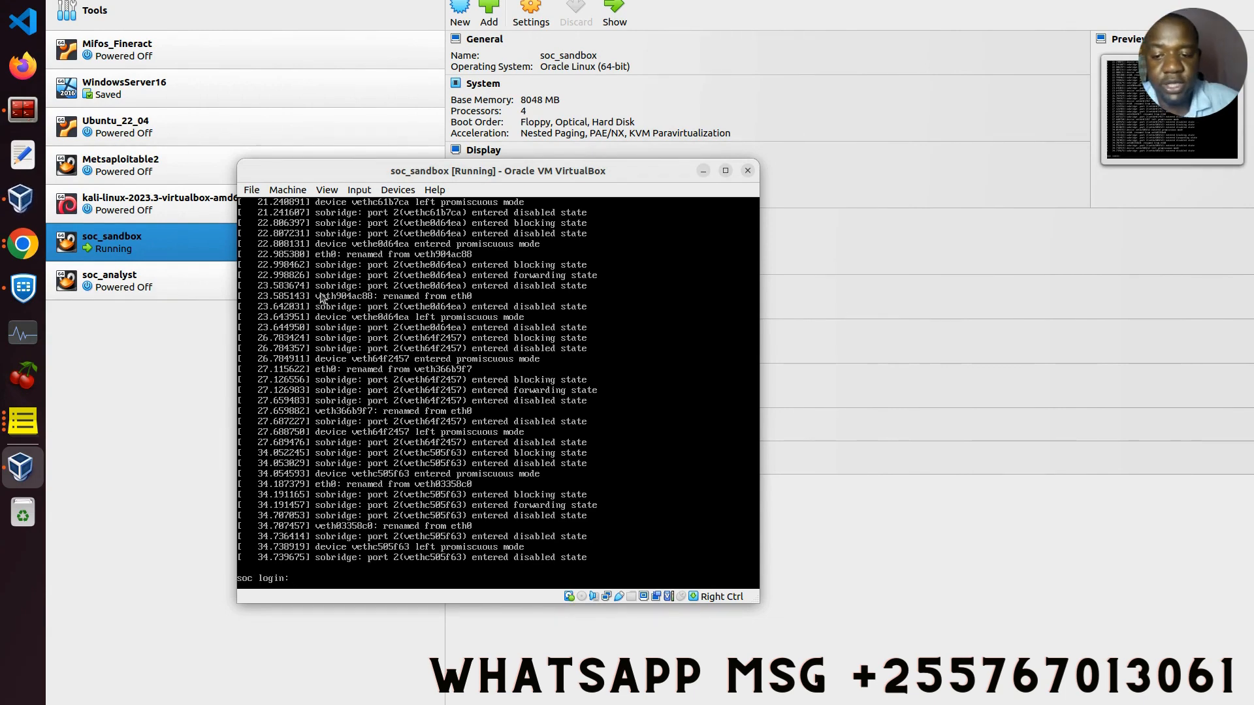
Step: Log in to the soc_sandbox console with the user's username and password, then clear the screen
type("od")
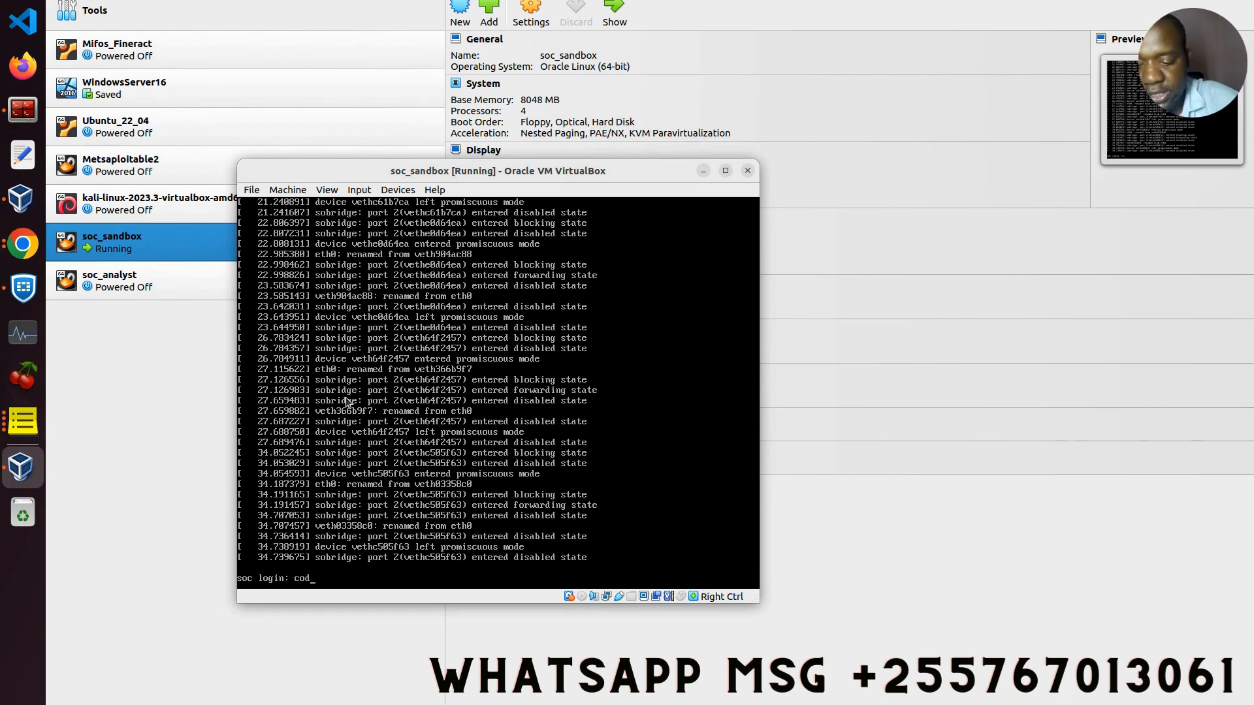
type("eangels")
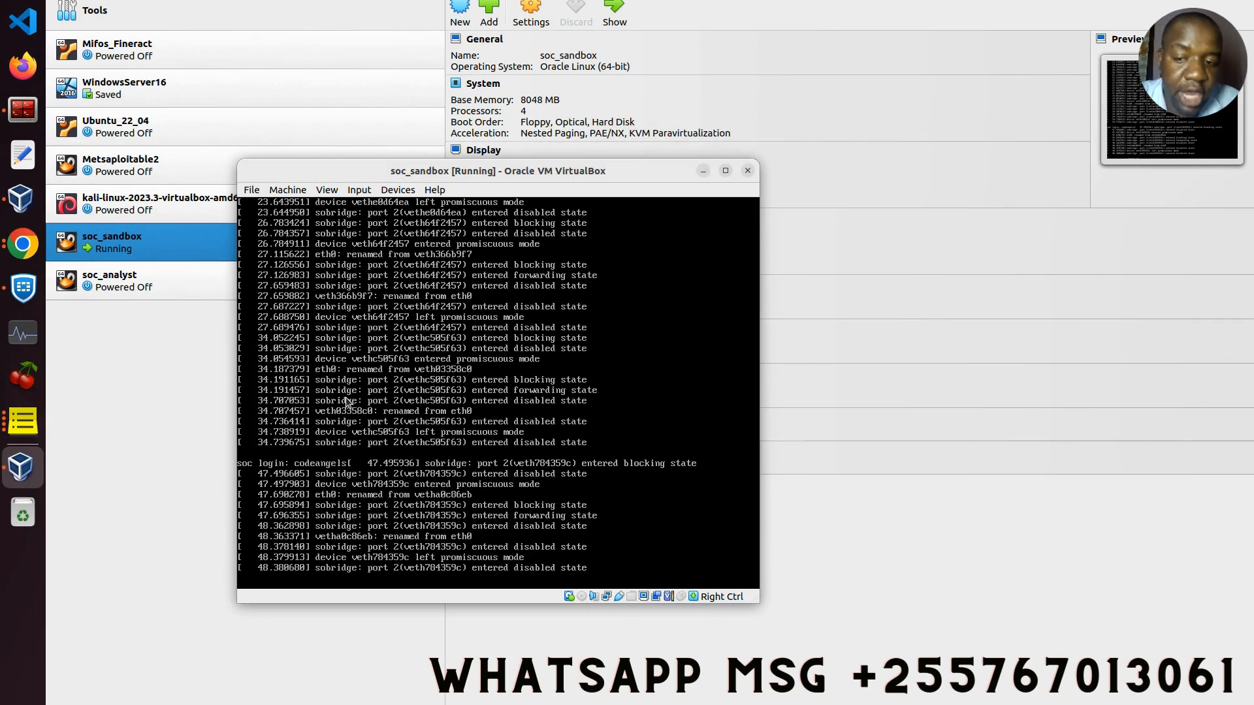
key("Return")
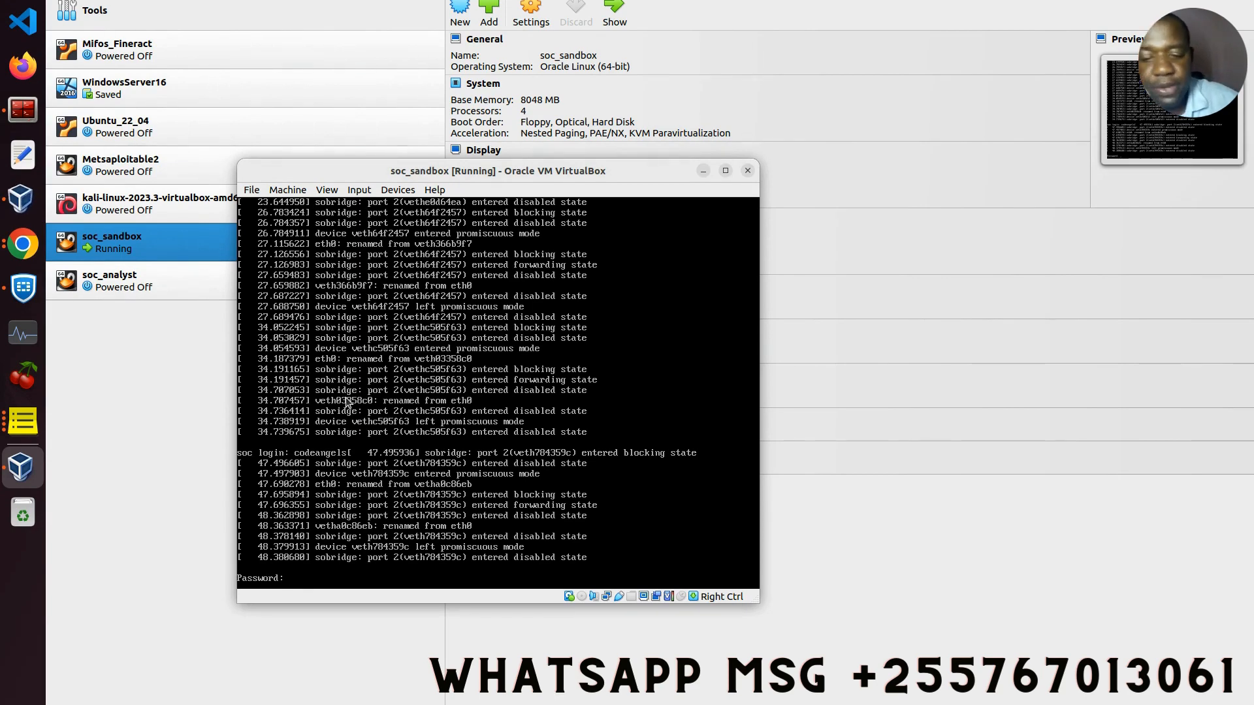
key("Return")
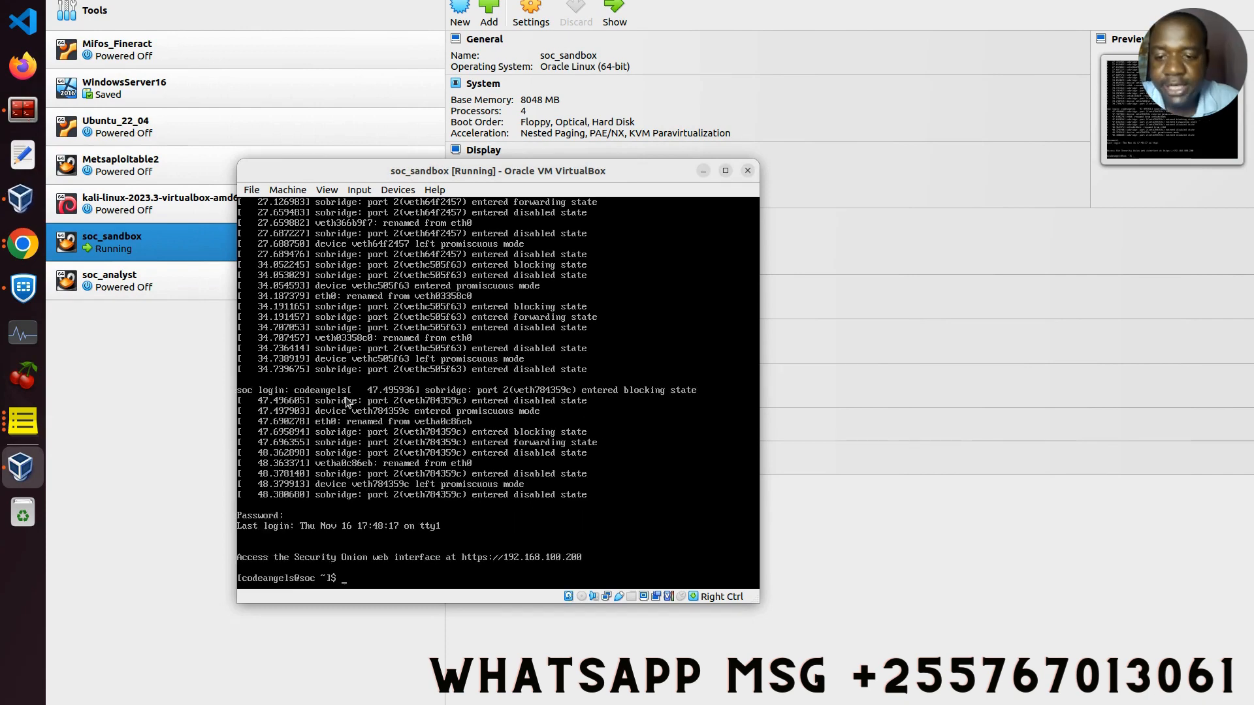
type("clear")
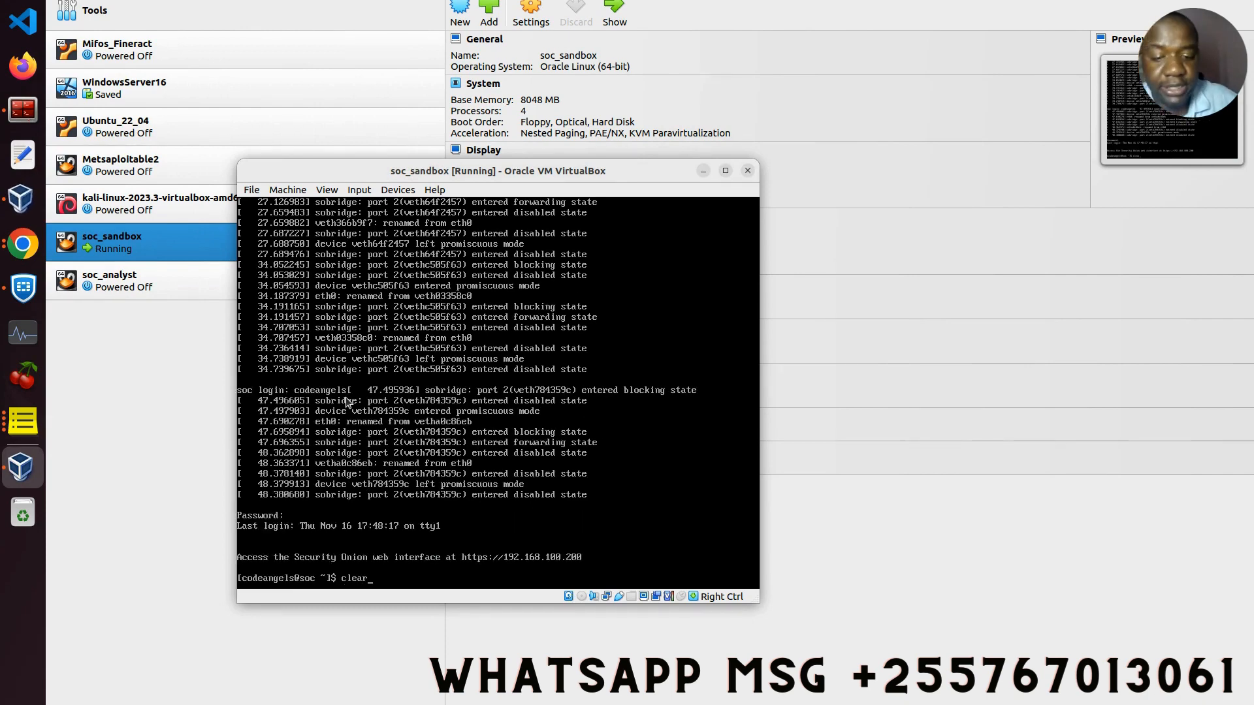
key("Return")
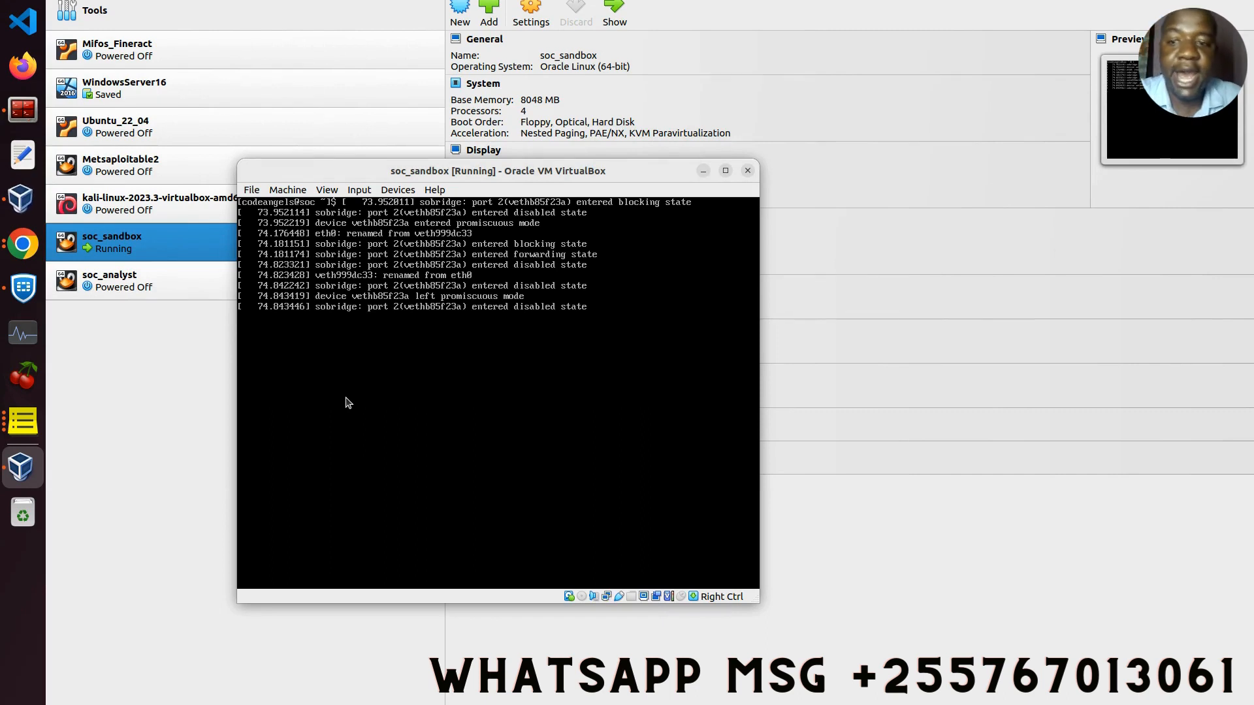
Step: Run sudo so-status at a fresh soc_sandbox shell prompt
key("Return")
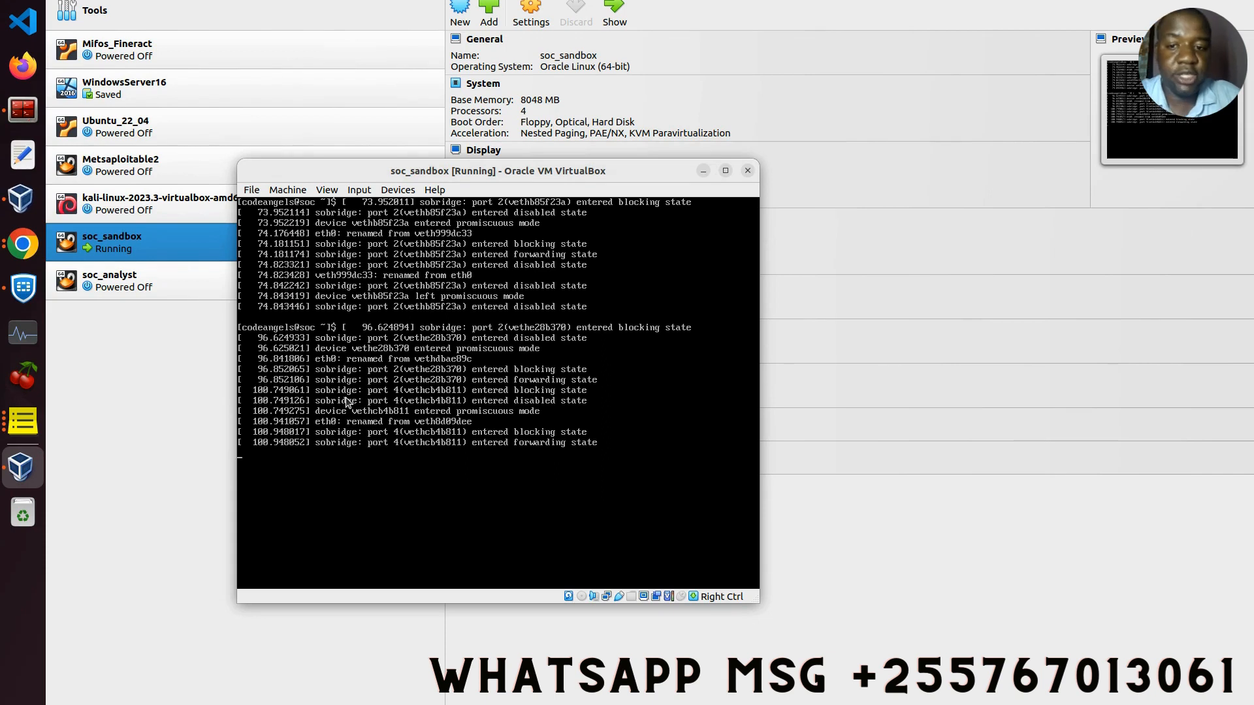
key("Return")
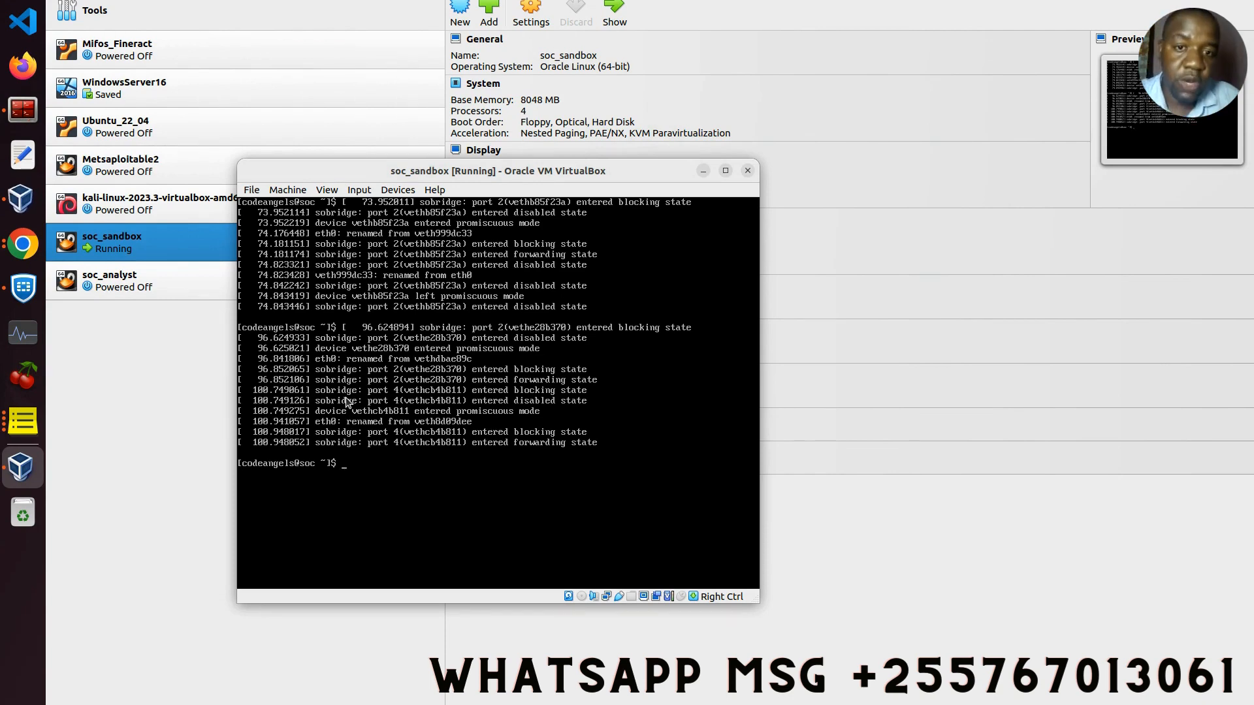
type("s")
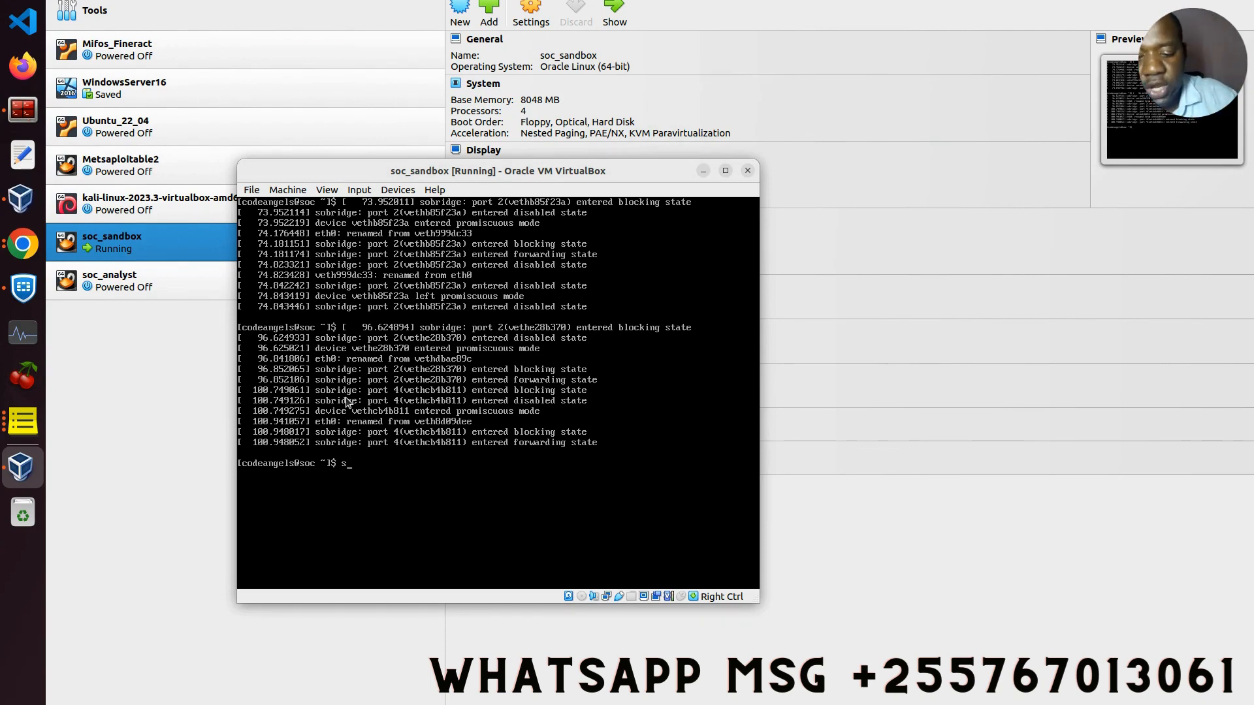
type("udo s")
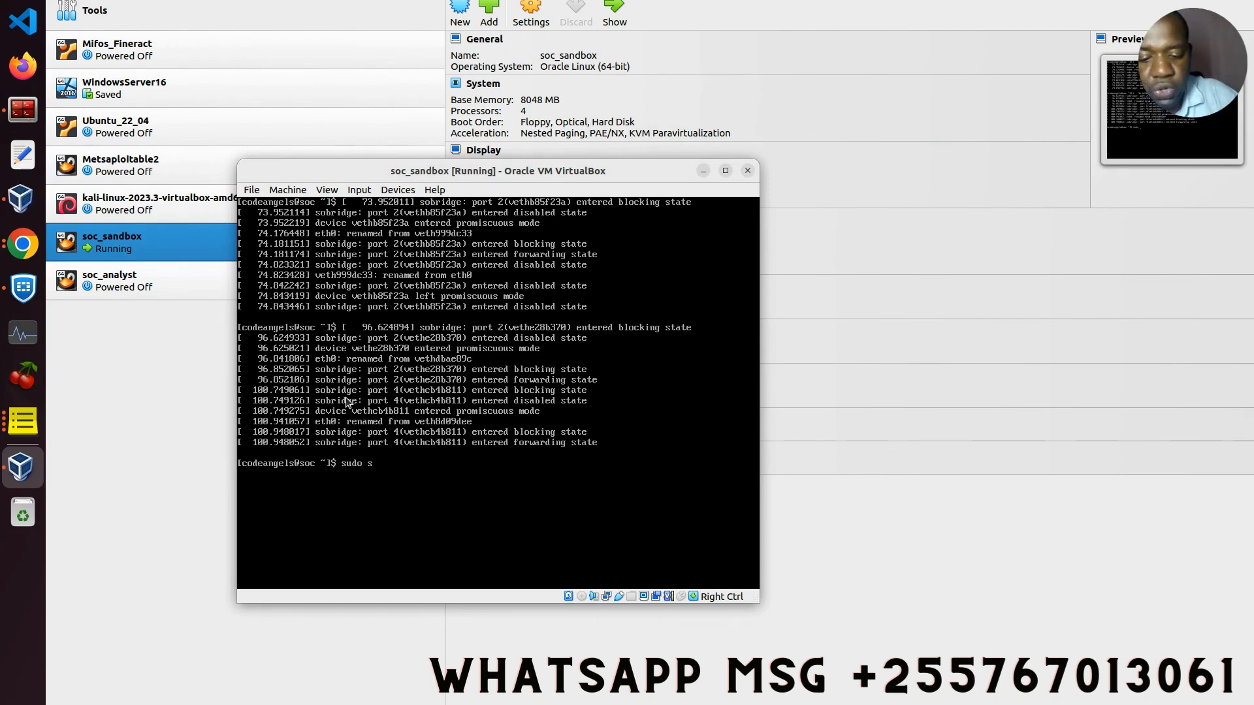
type("o")
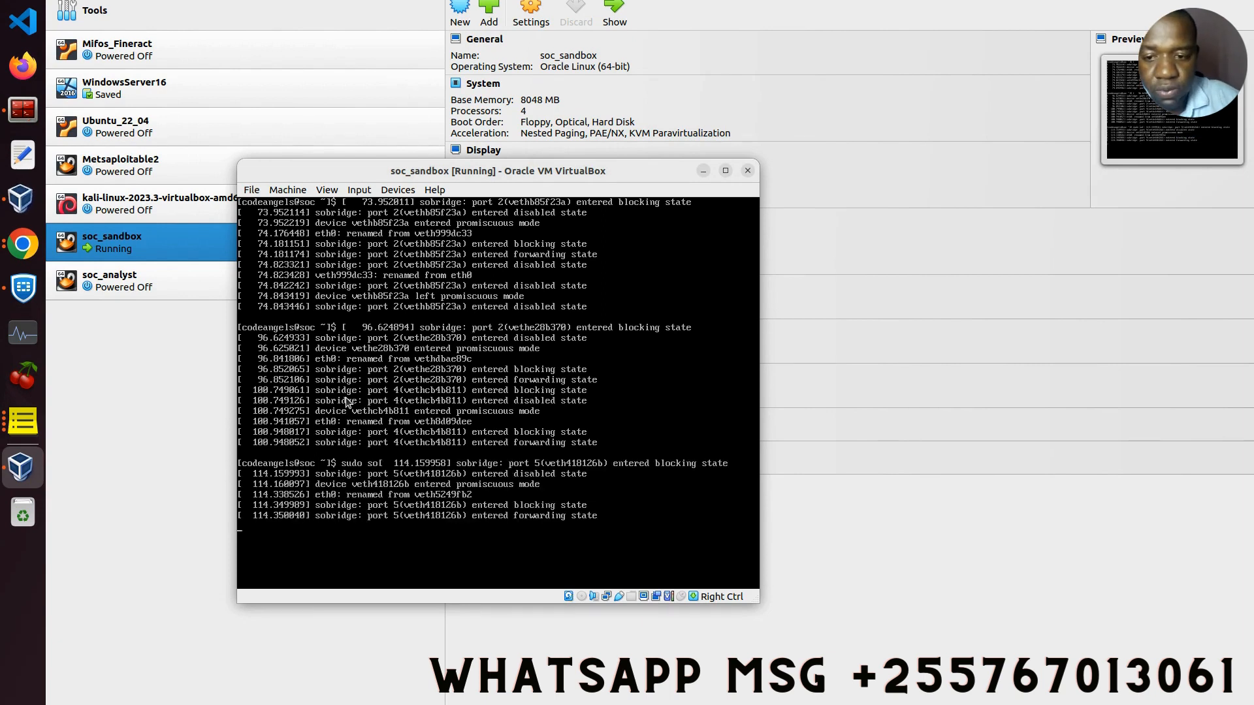
type("-")
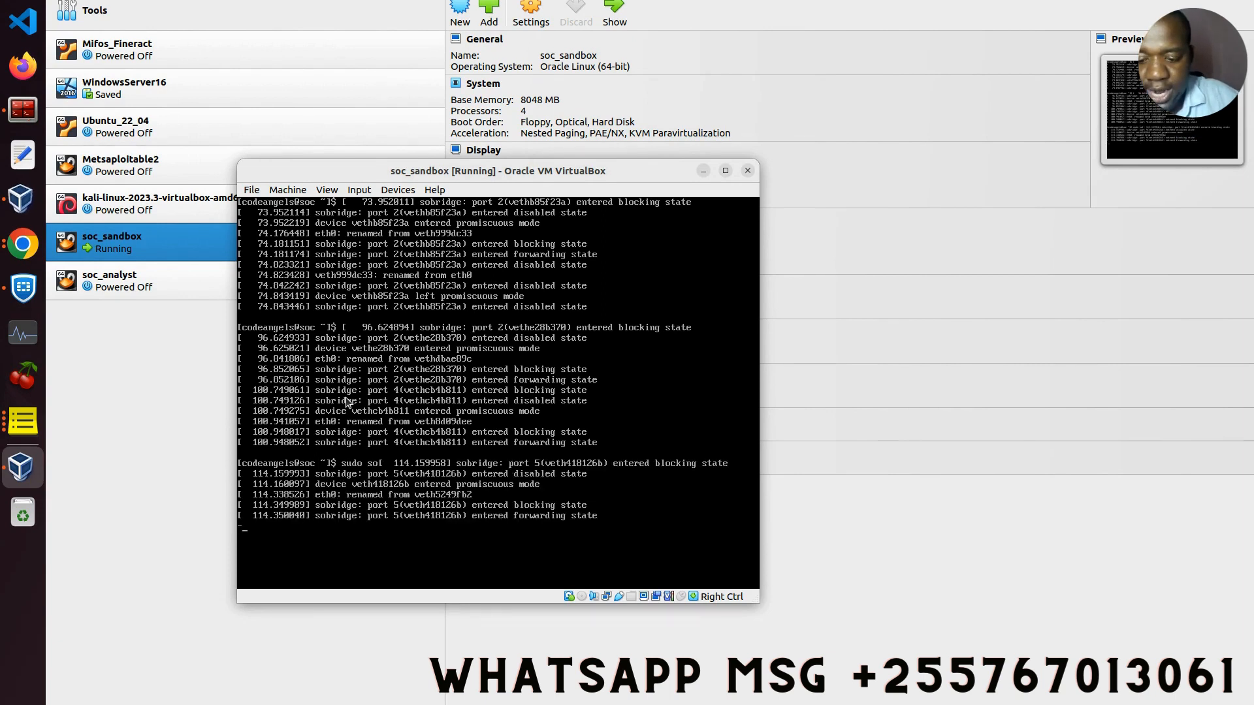
type("sta")
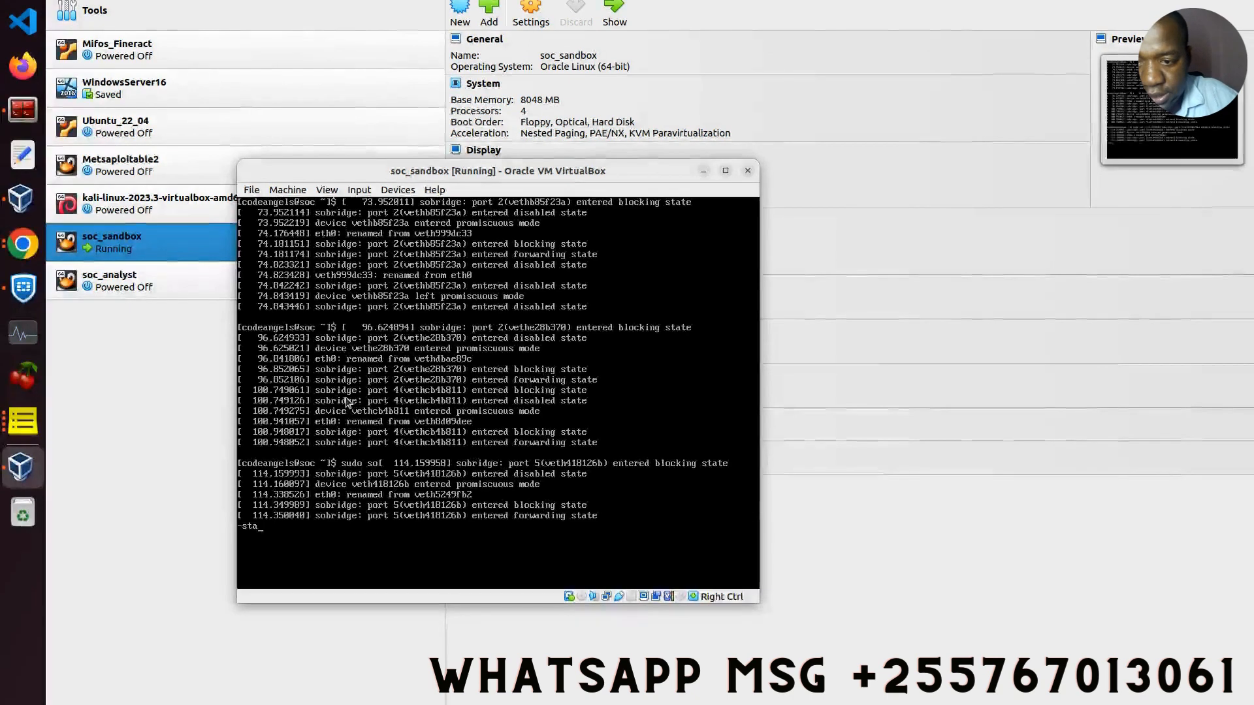
type("tus")
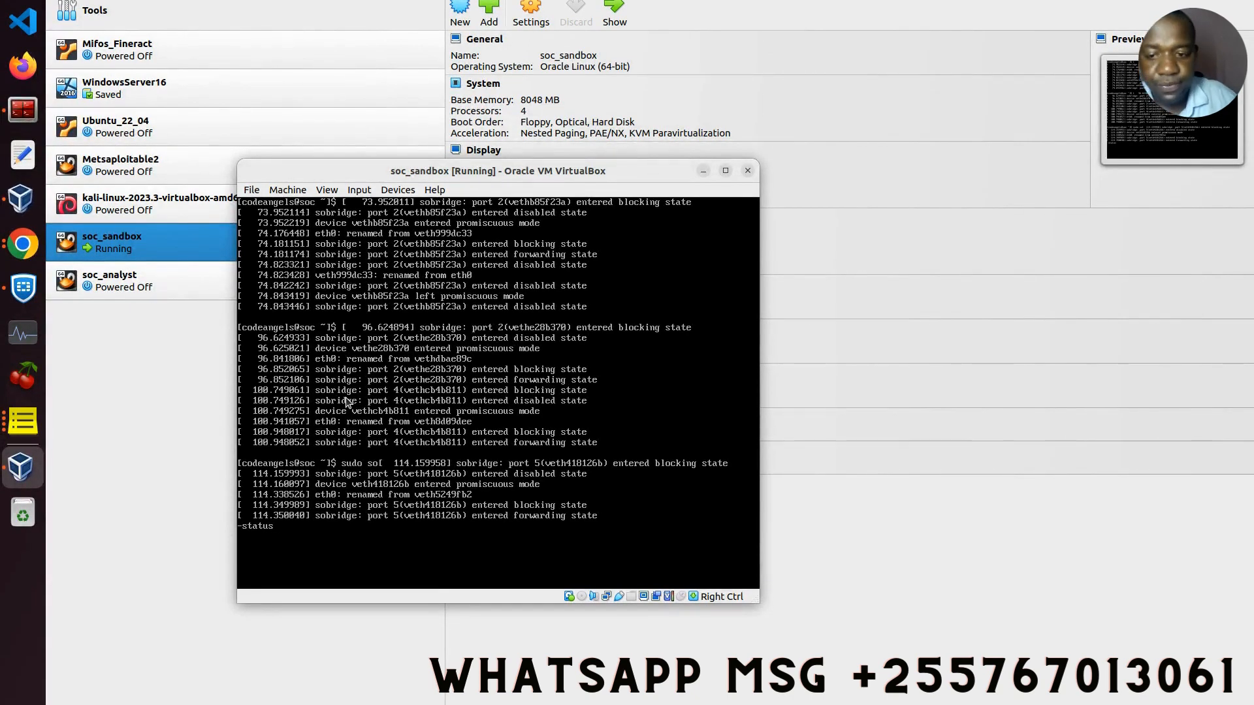
key("Return")
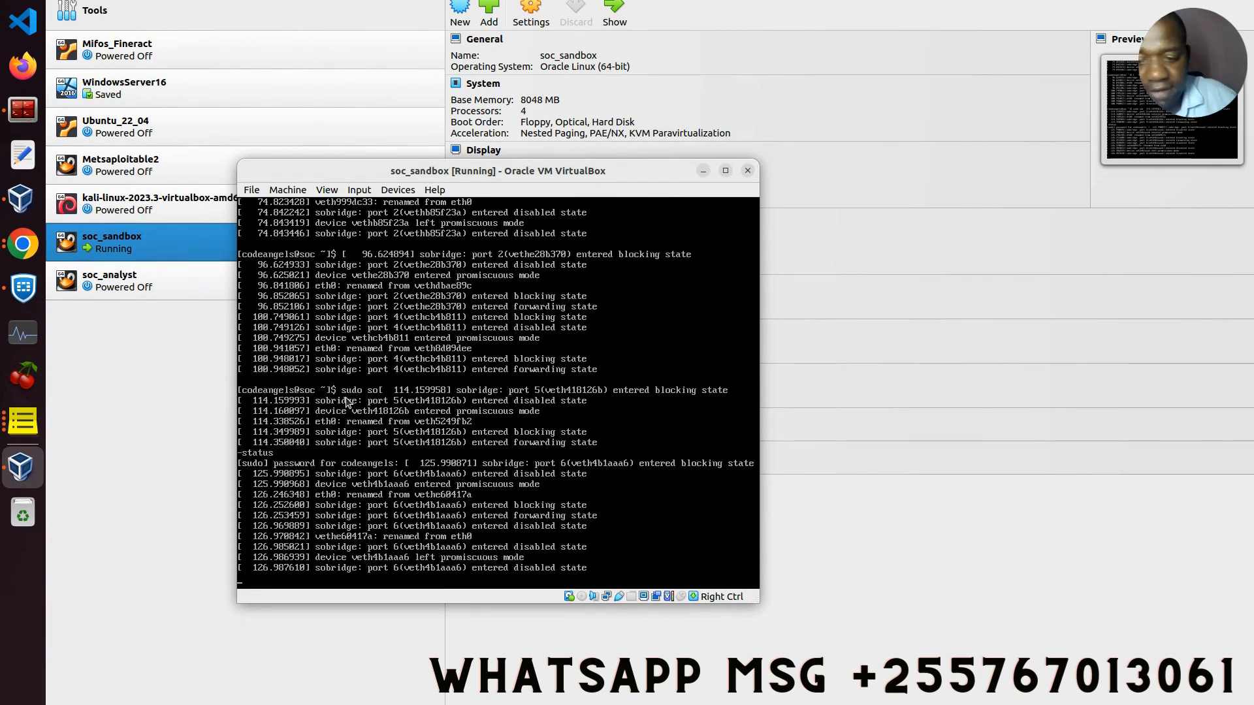
Step: Enter the sudo password and rerun sudo so-status; the system is still starting, with no highstate completed
key("Return")
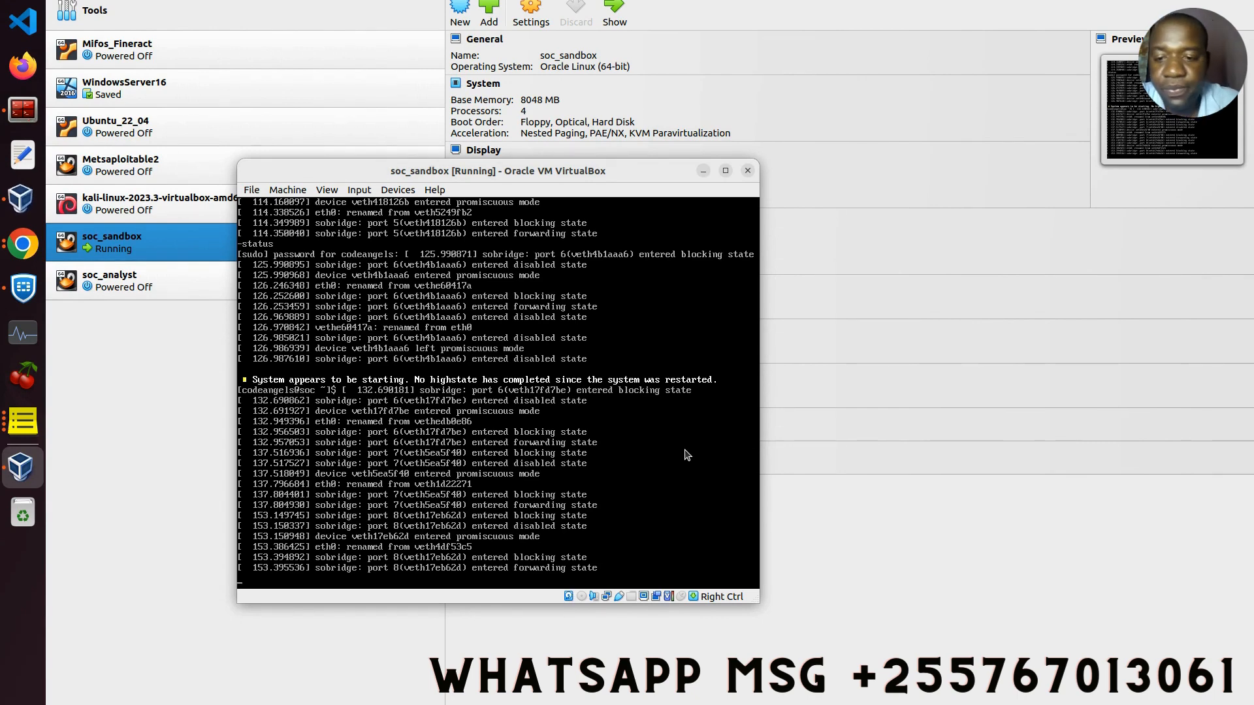
key("Return")
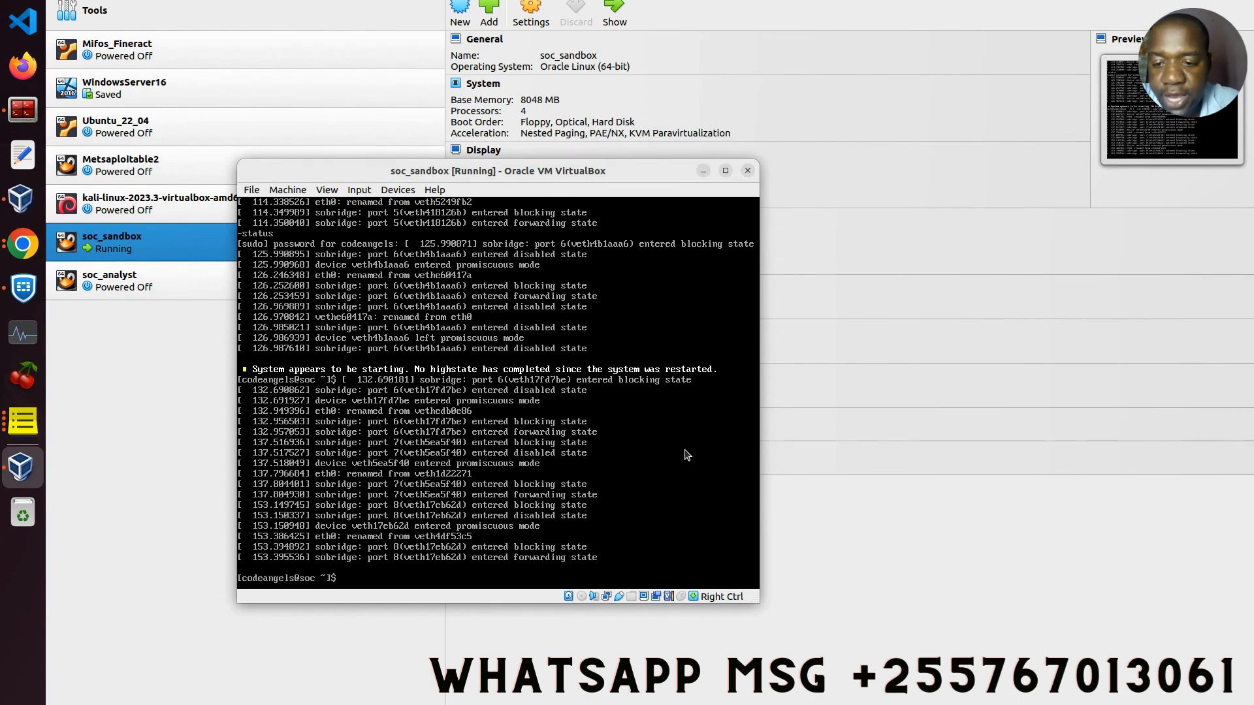
key("Up")
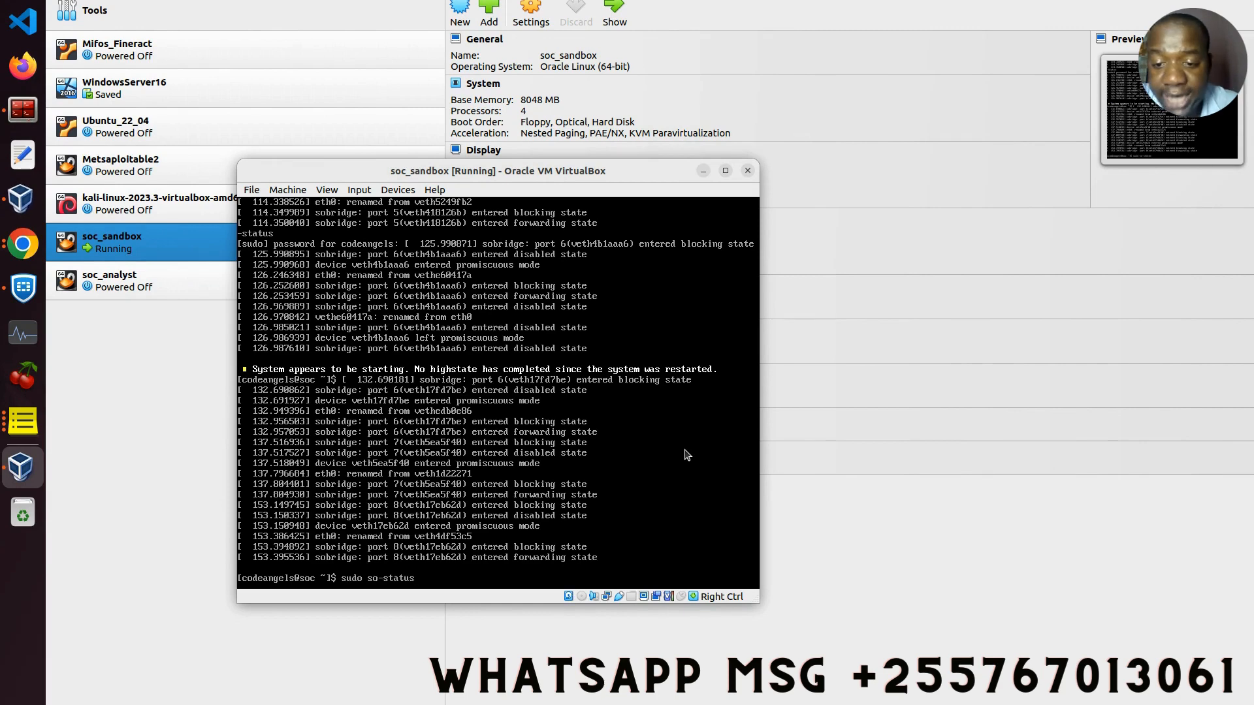
key("Return")
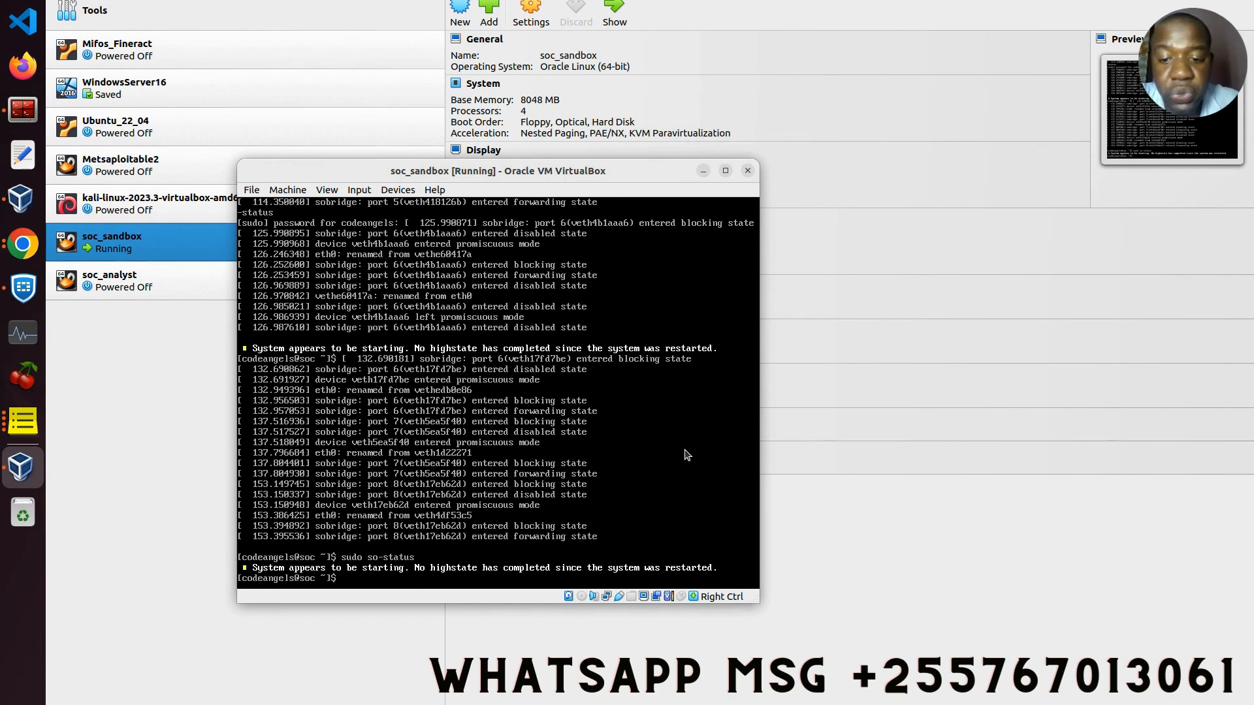
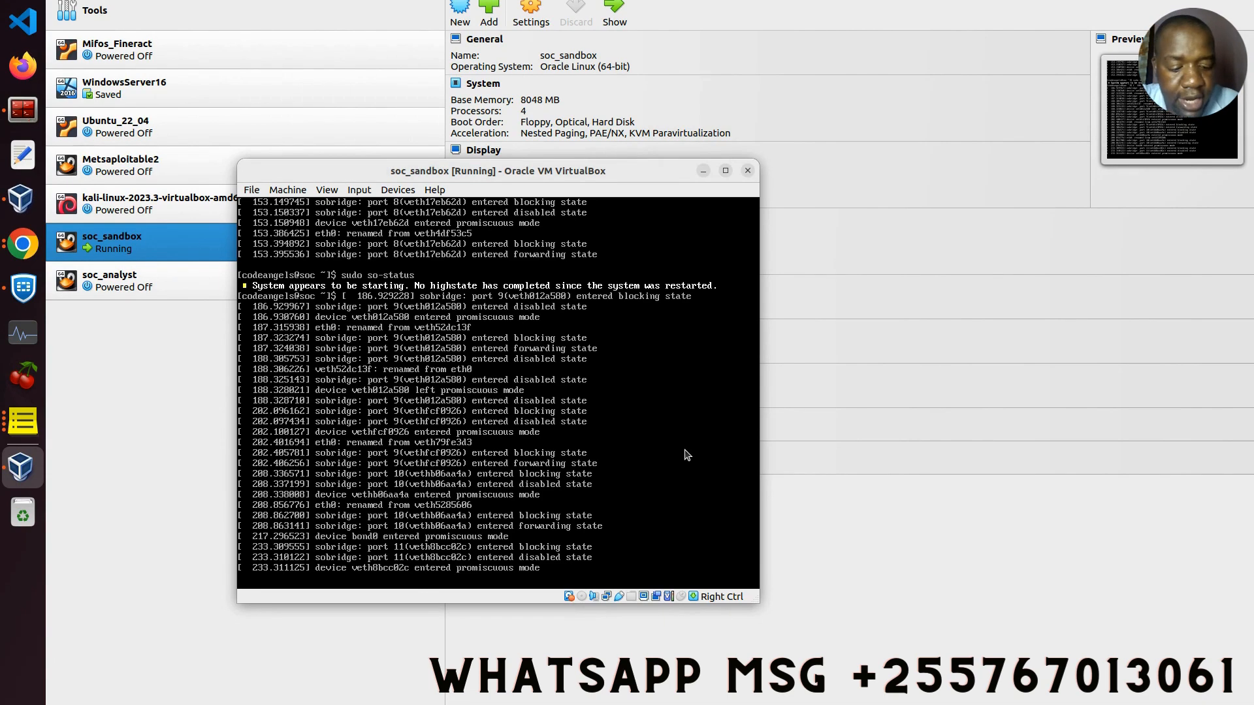
Step: Rerun sudo so-status from a fresh prompt in the soc_sandbox console
key("Return")
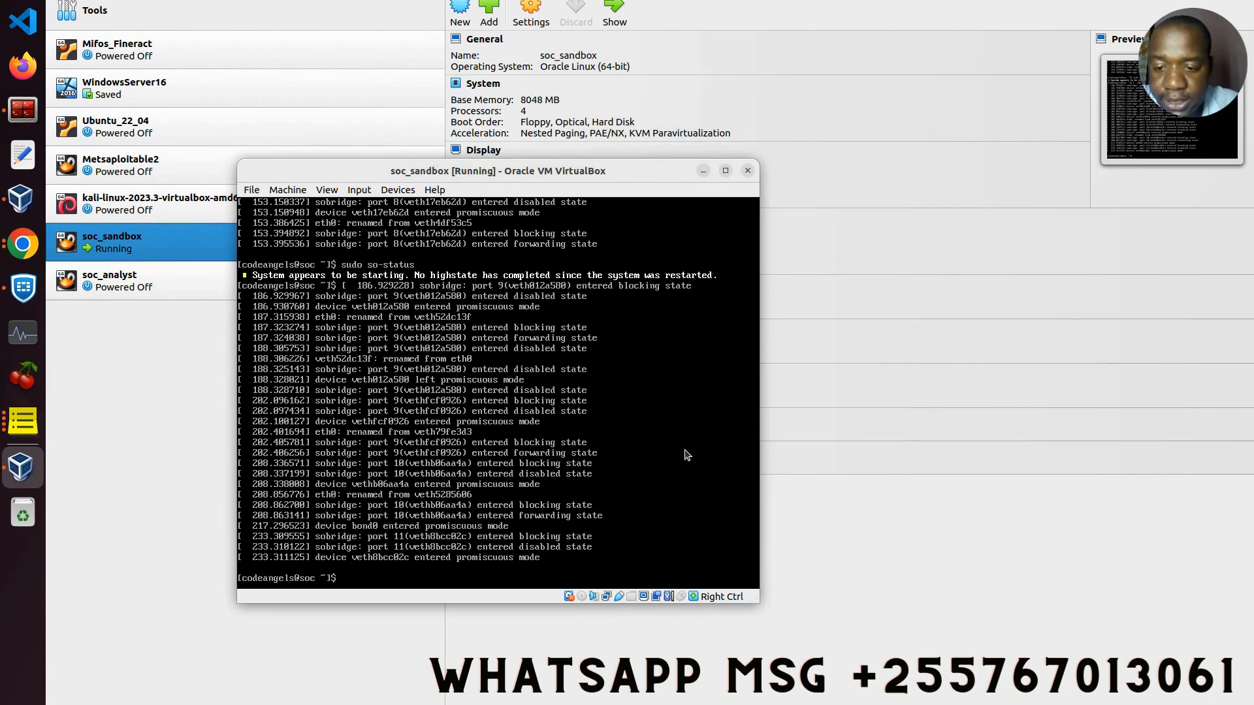
key("Up")
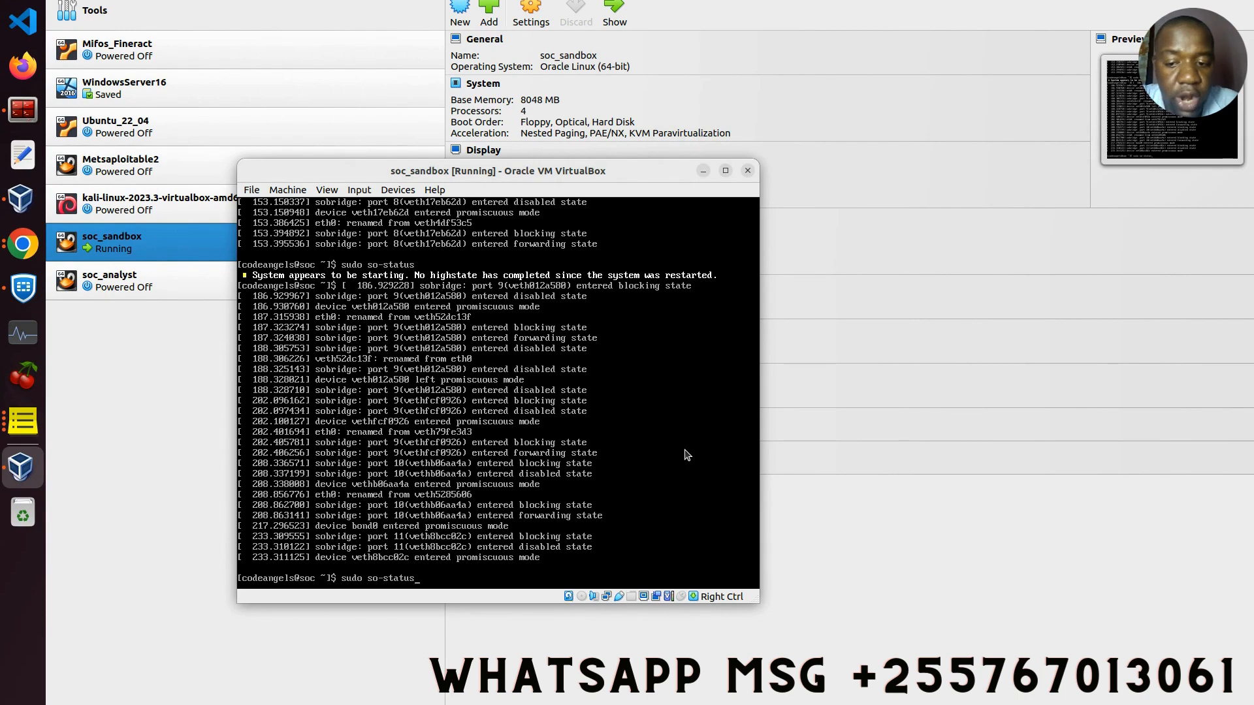
key("Return")
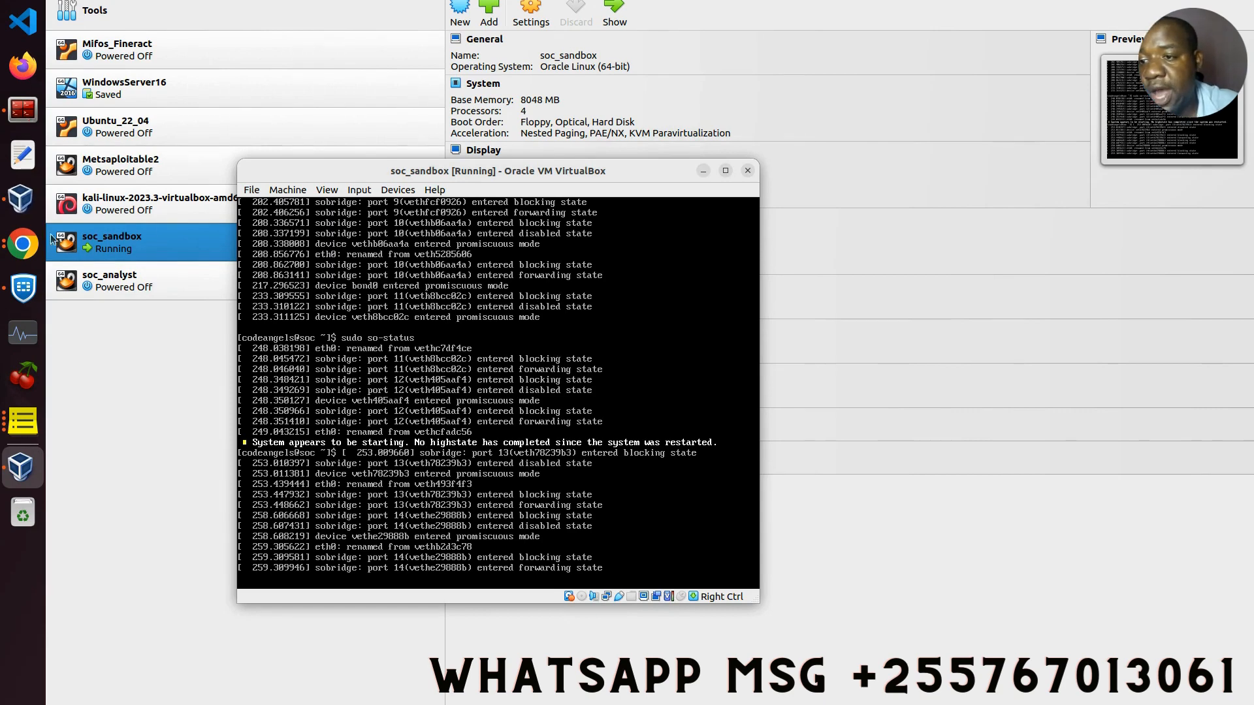
Step: Bring the VM console back into view and run sudo so-status once more
left_click(26, 245)
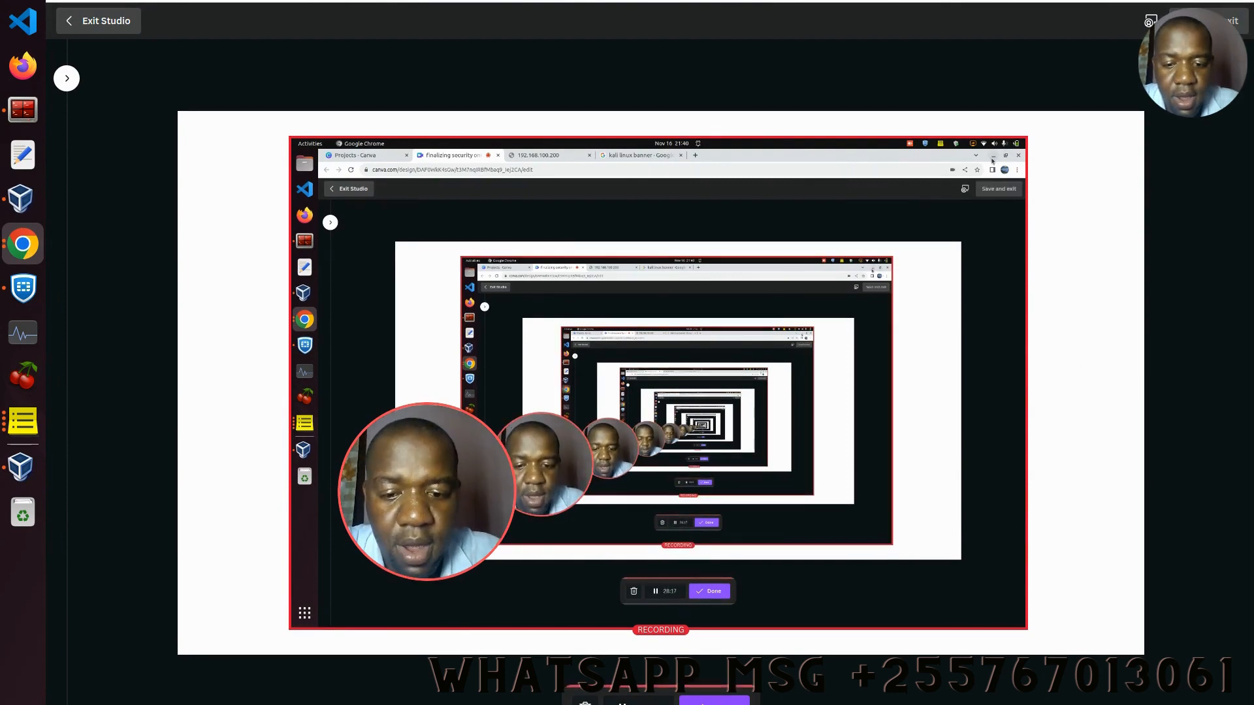
left_click(1199, 0)
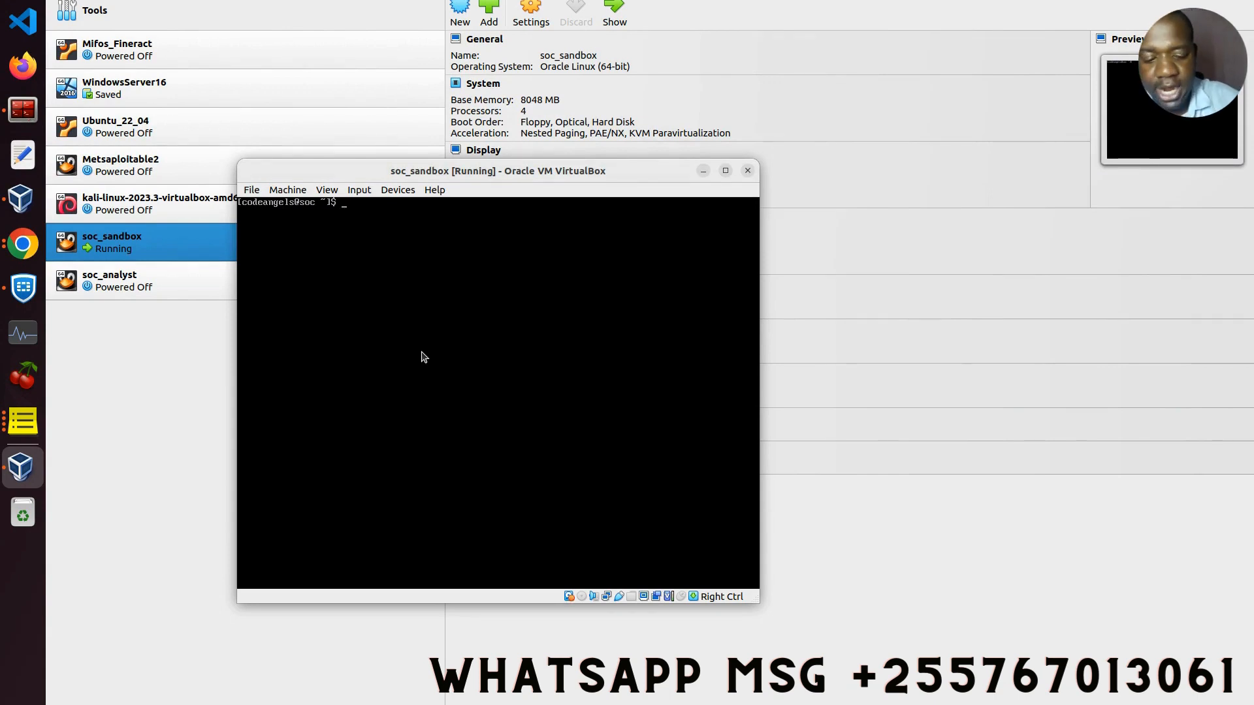
type("sudo so-status")
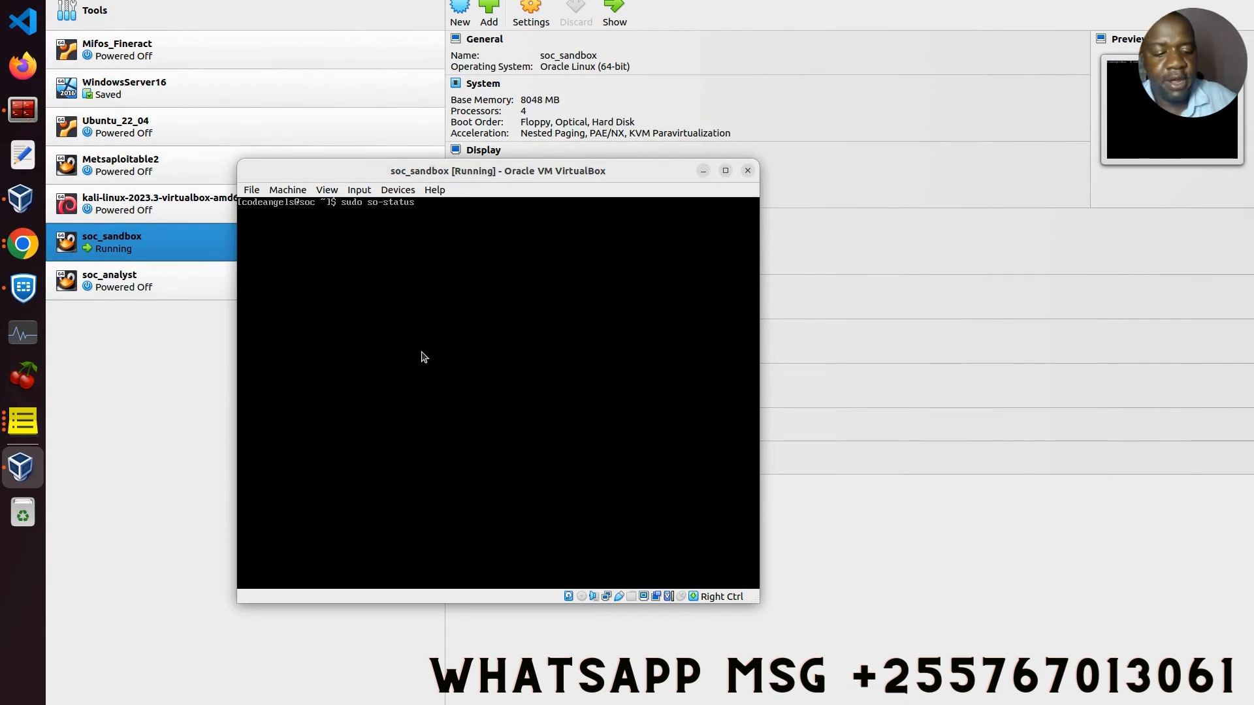
key("Return")
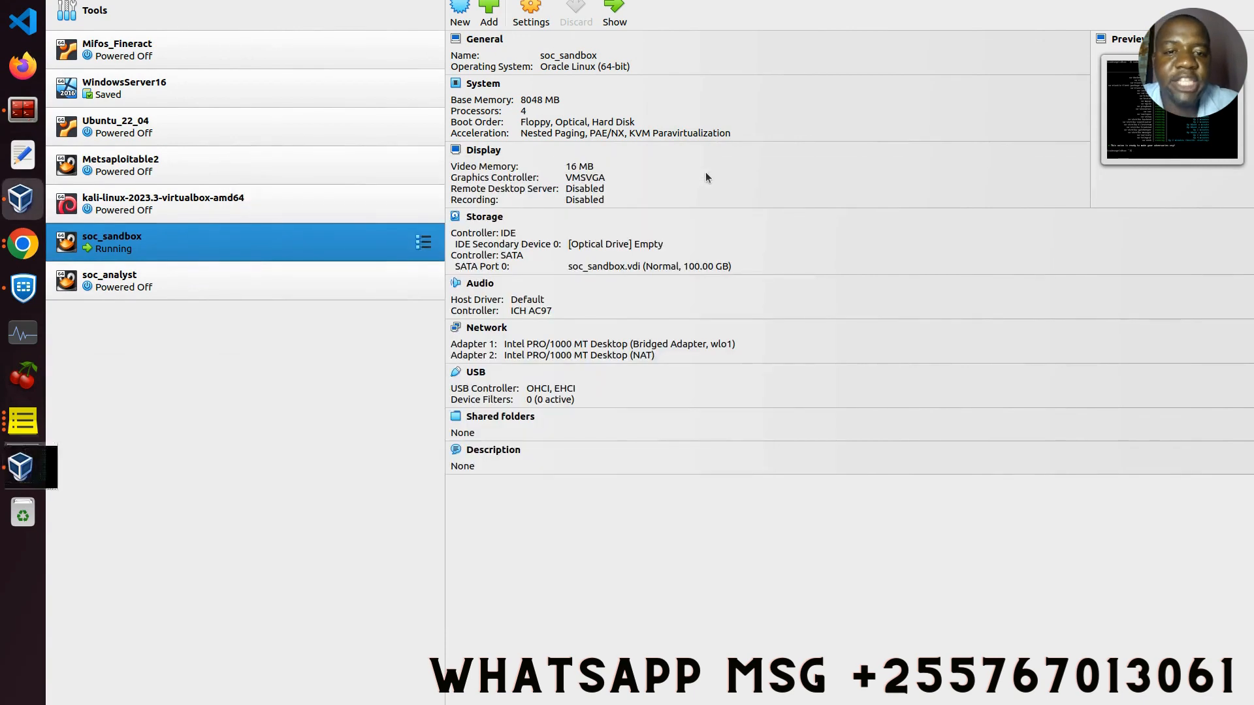
Step: Minimize the soc_sandbox VM and VirtualBox windows and launch Firefox
left_click(703, 170)
left_click(1192, 1)
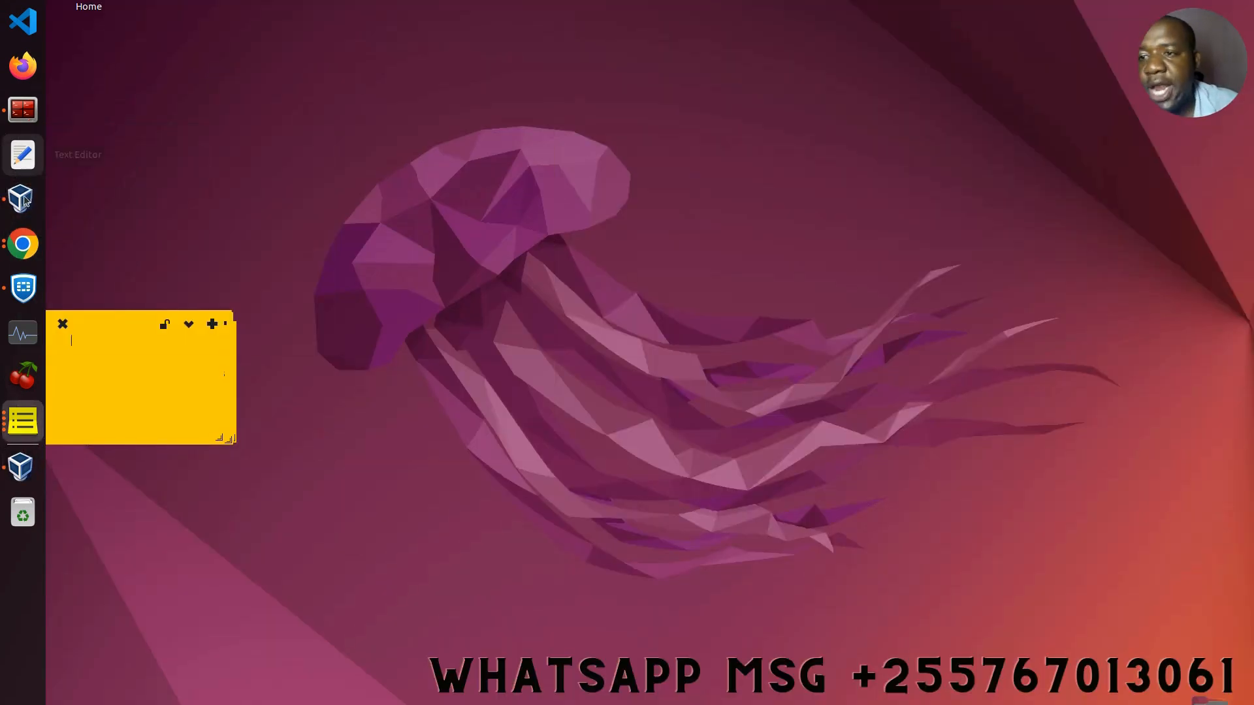
left_click(21, 80)
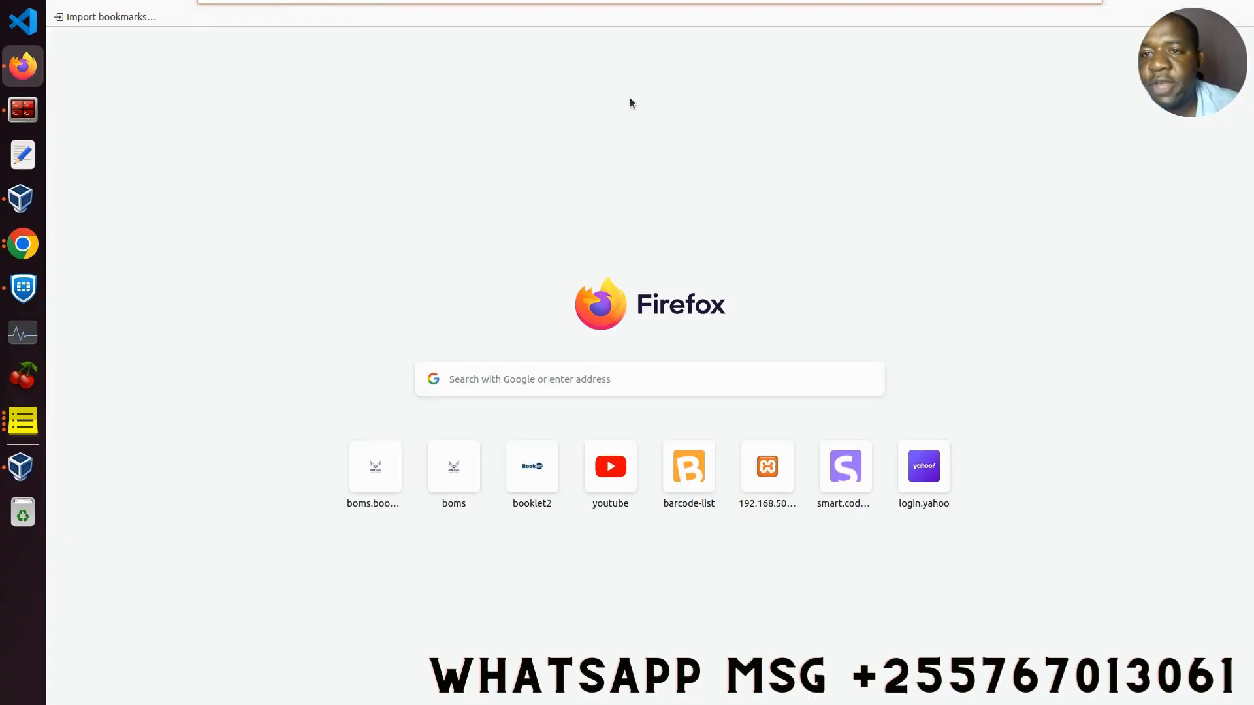
type("htt")
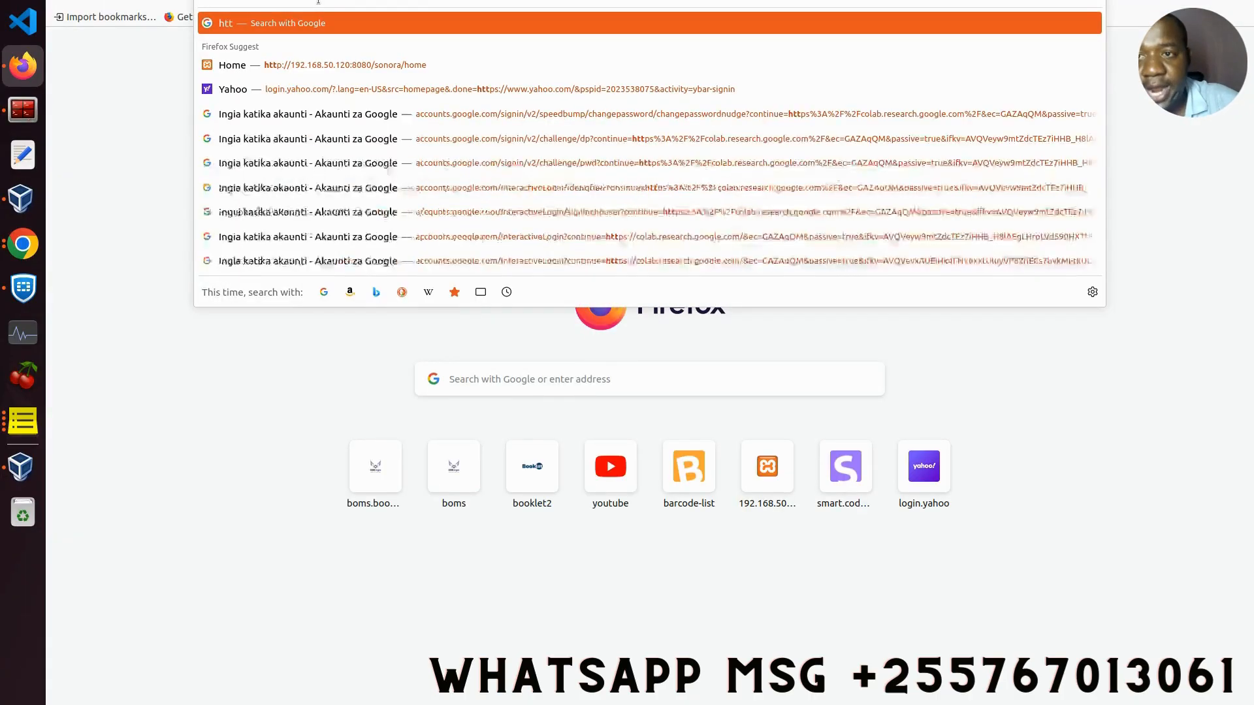
type("p://")
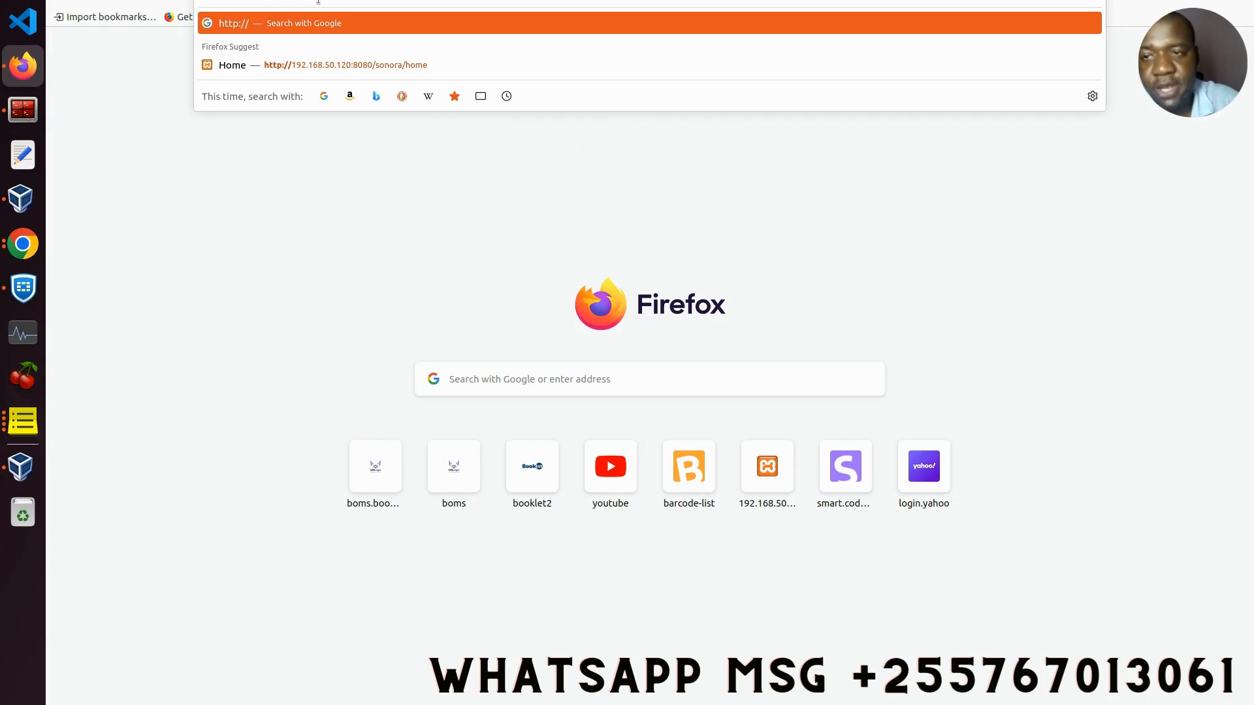
type("193/")
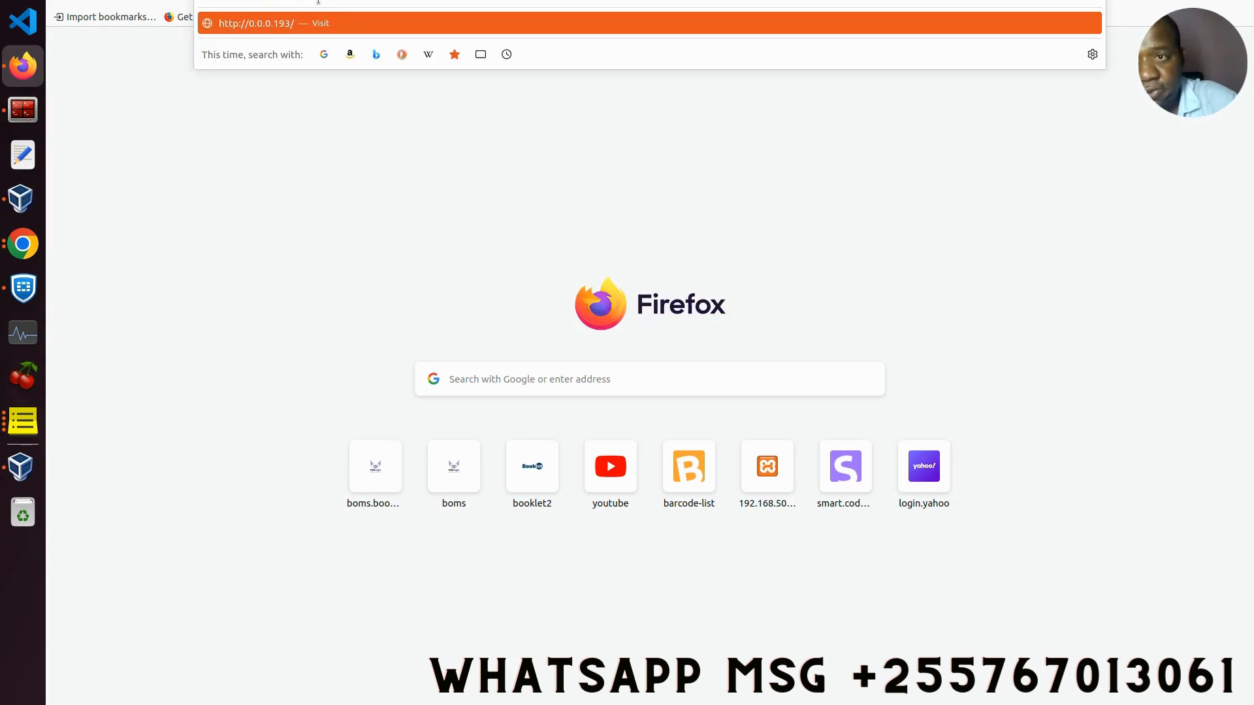
key("BackSpace")
type("2")
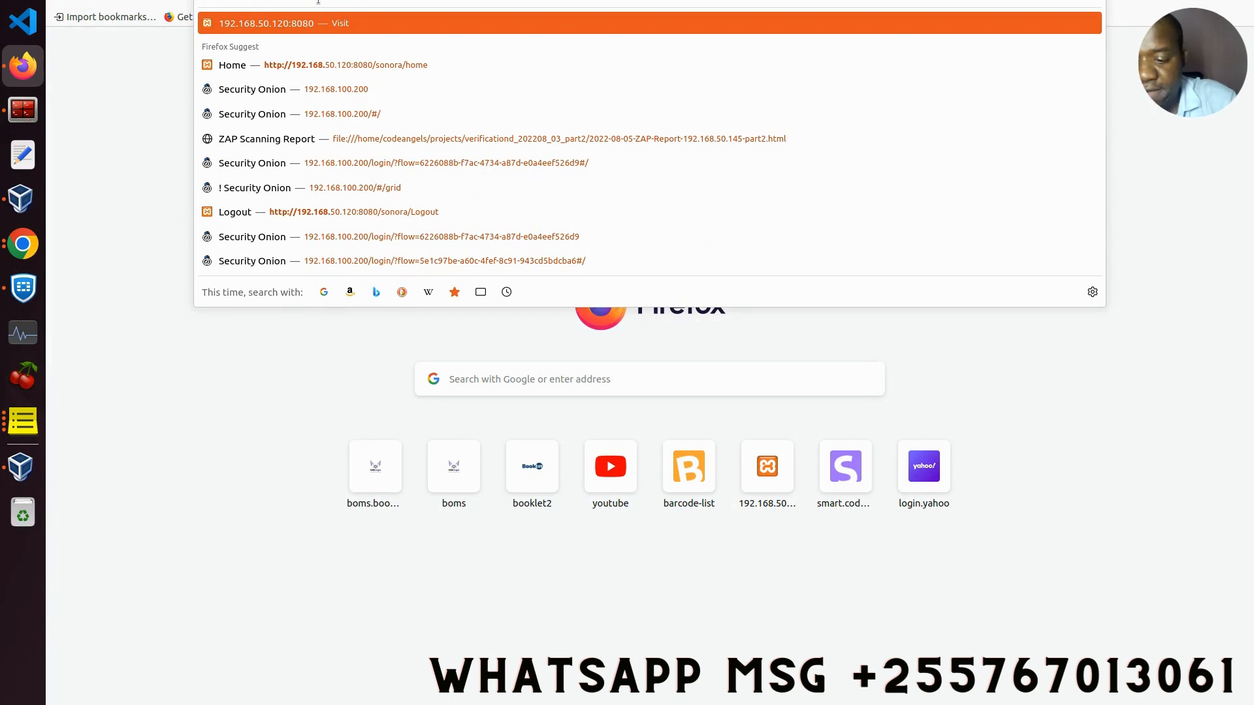
type(".168.0.100")
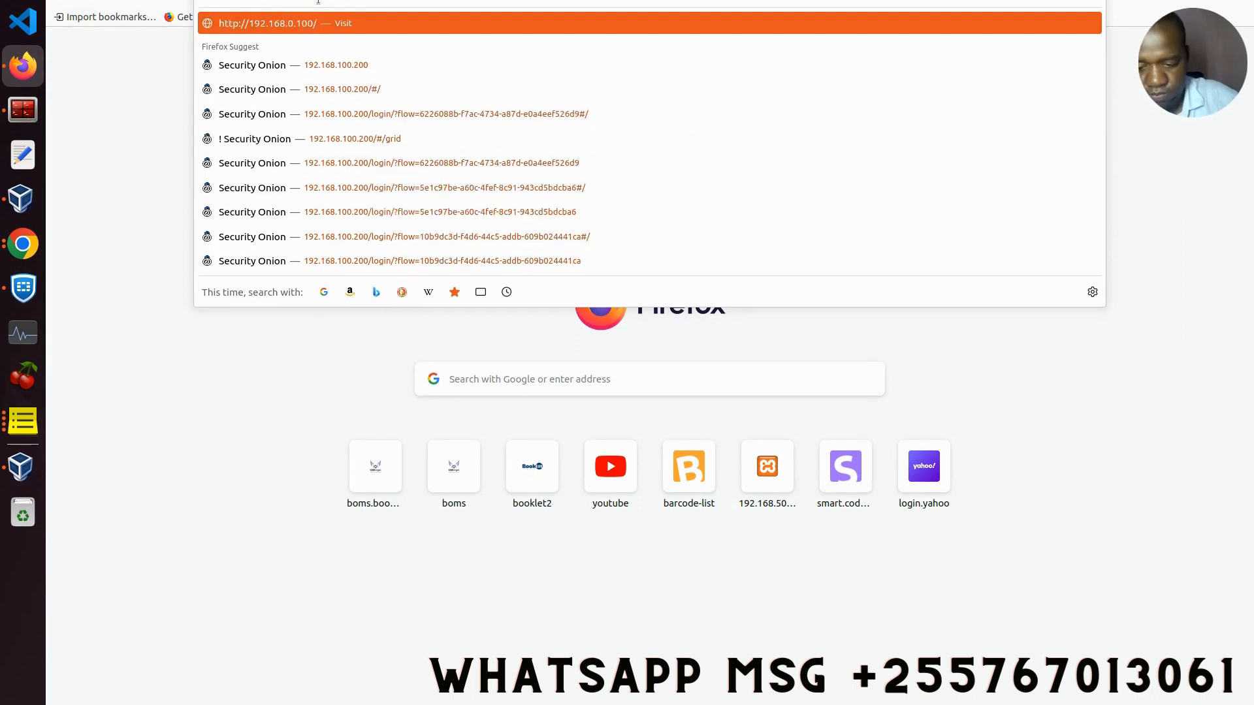
type(".200")
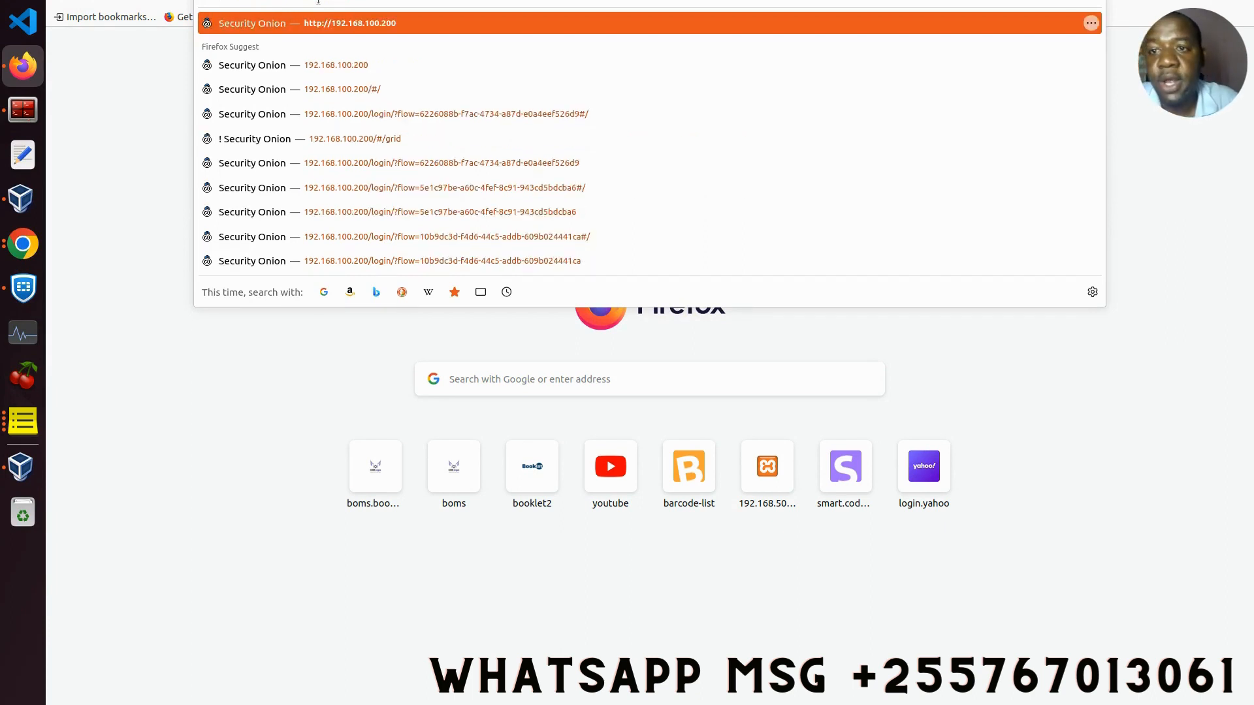
key("Return")
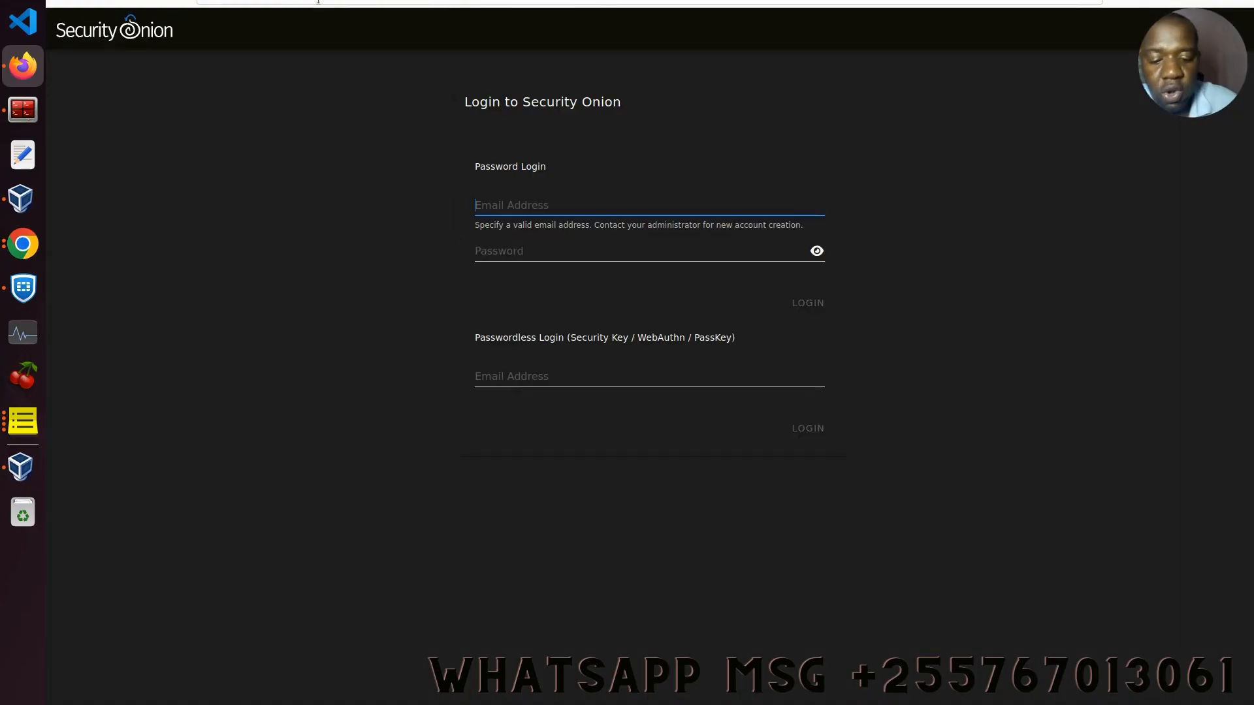
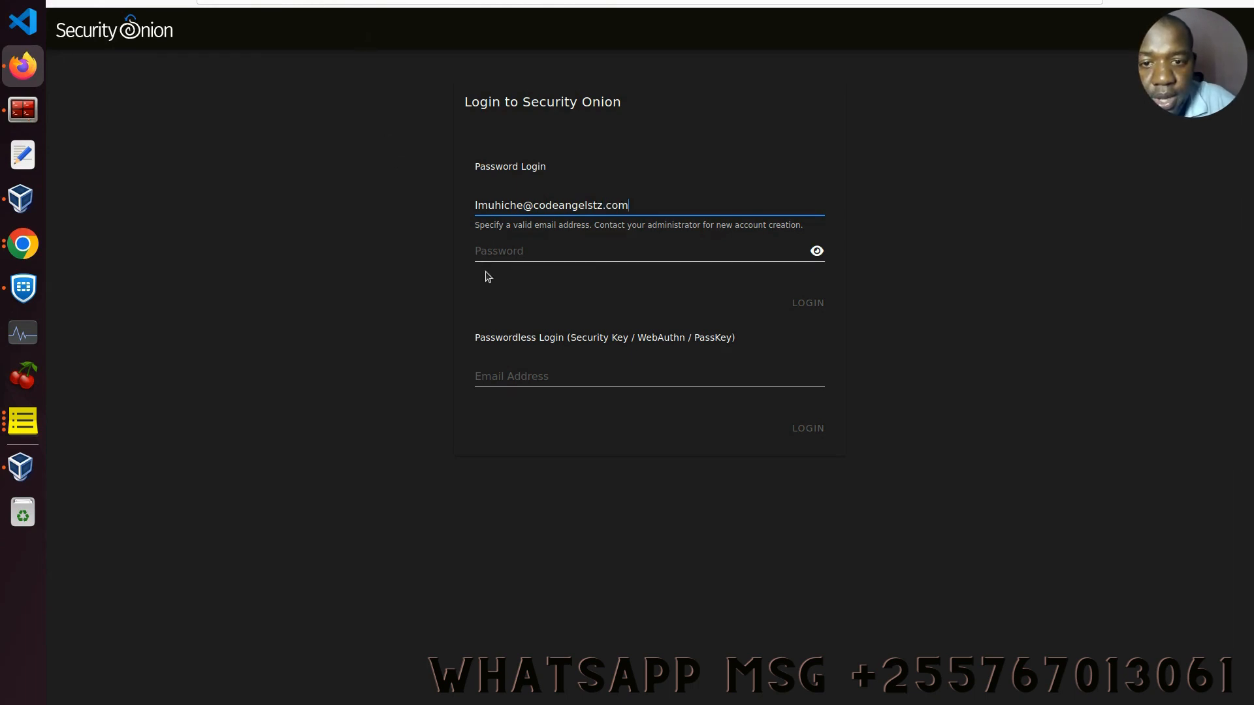
Step: Enter the account password and log in to the web console
left_click(489, 252)
type("•")
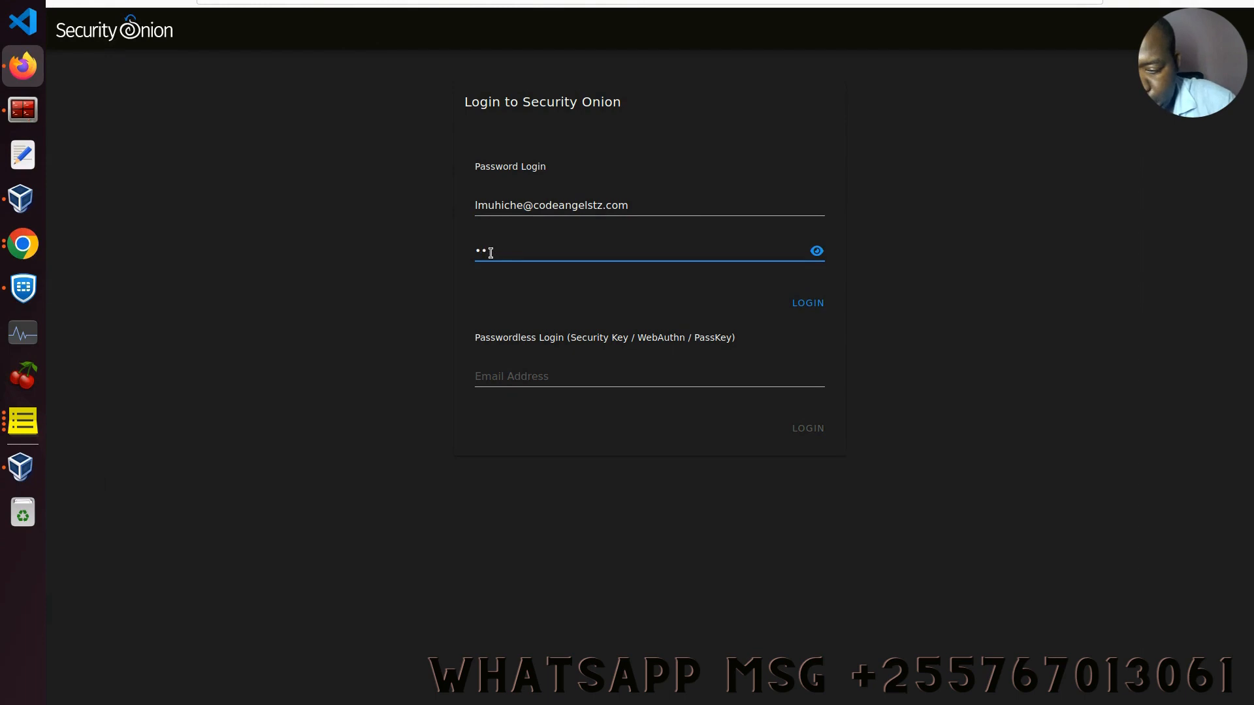
type("•••••••")
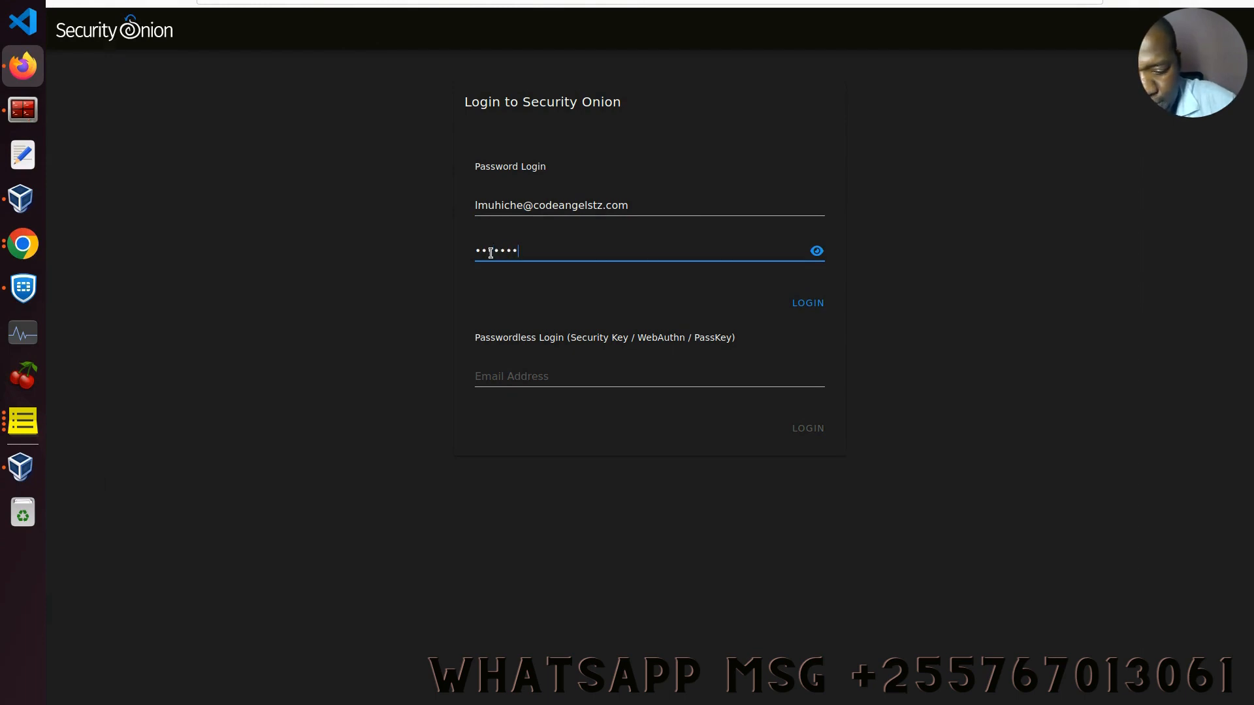
type("•••••")
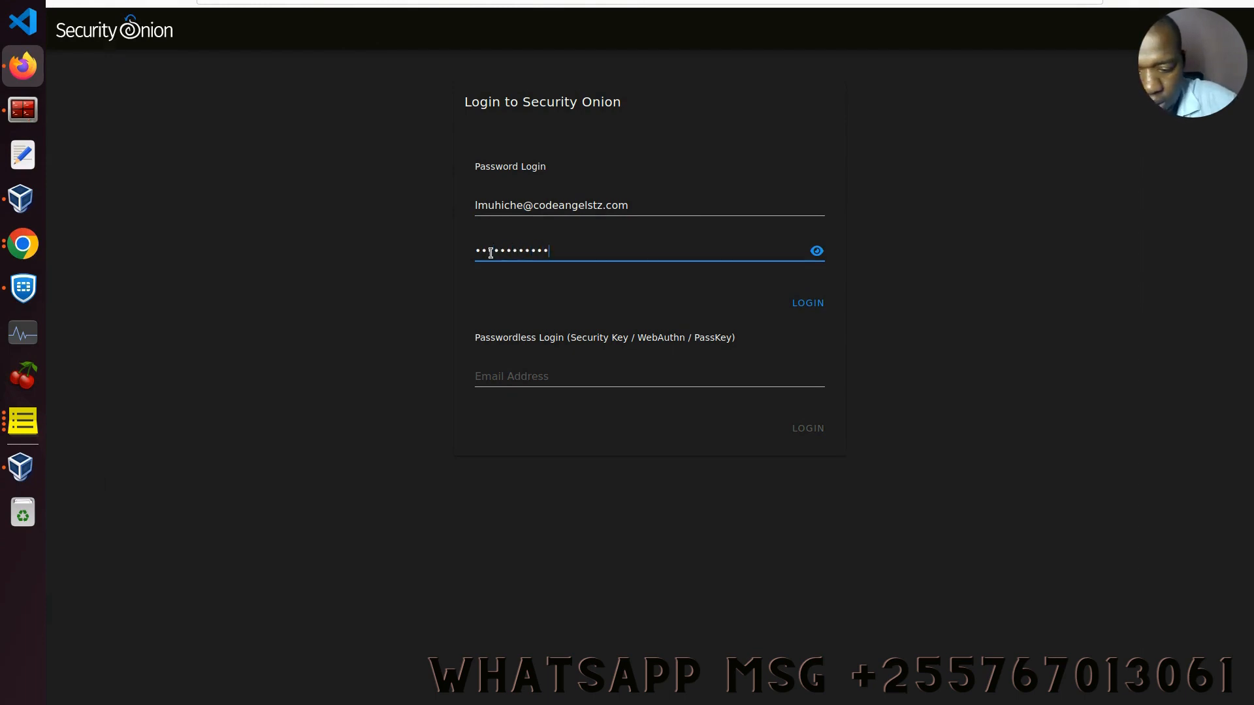
left_click(799, 303)
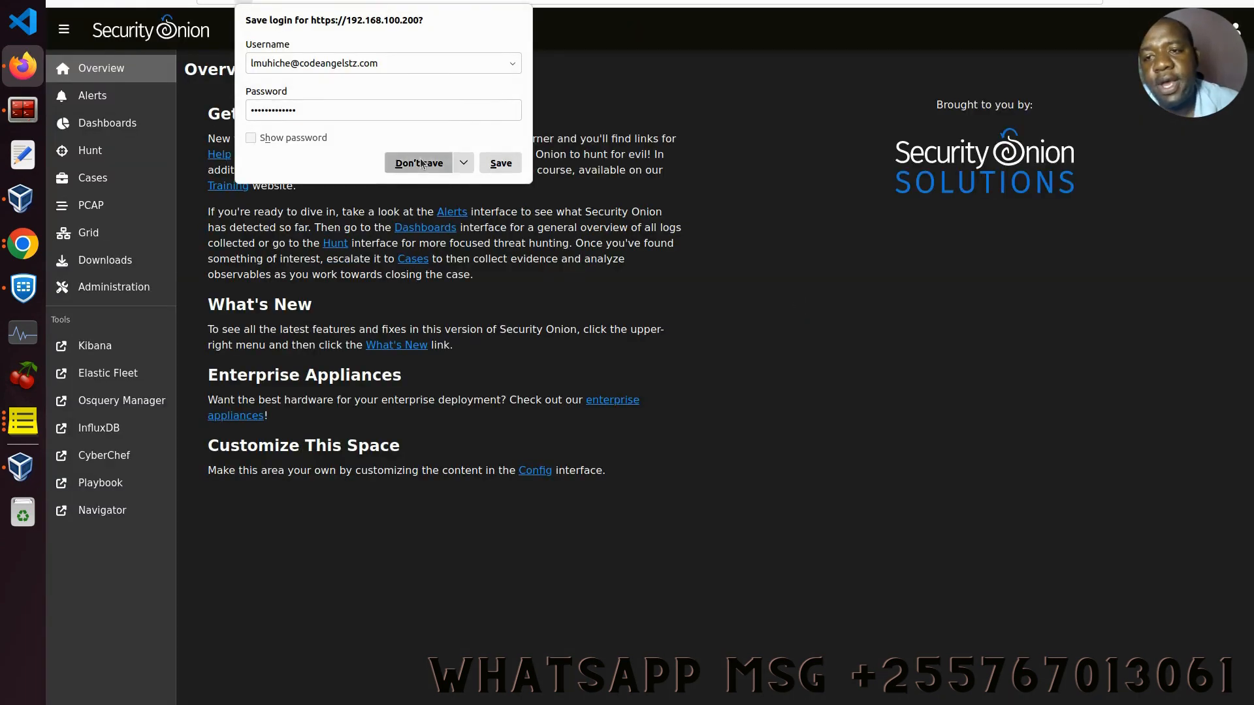
Step: Decline saving the login, inspect the soc node on the Grid (Fault), then return to VirtualBox Manager
left_click(420, 161)
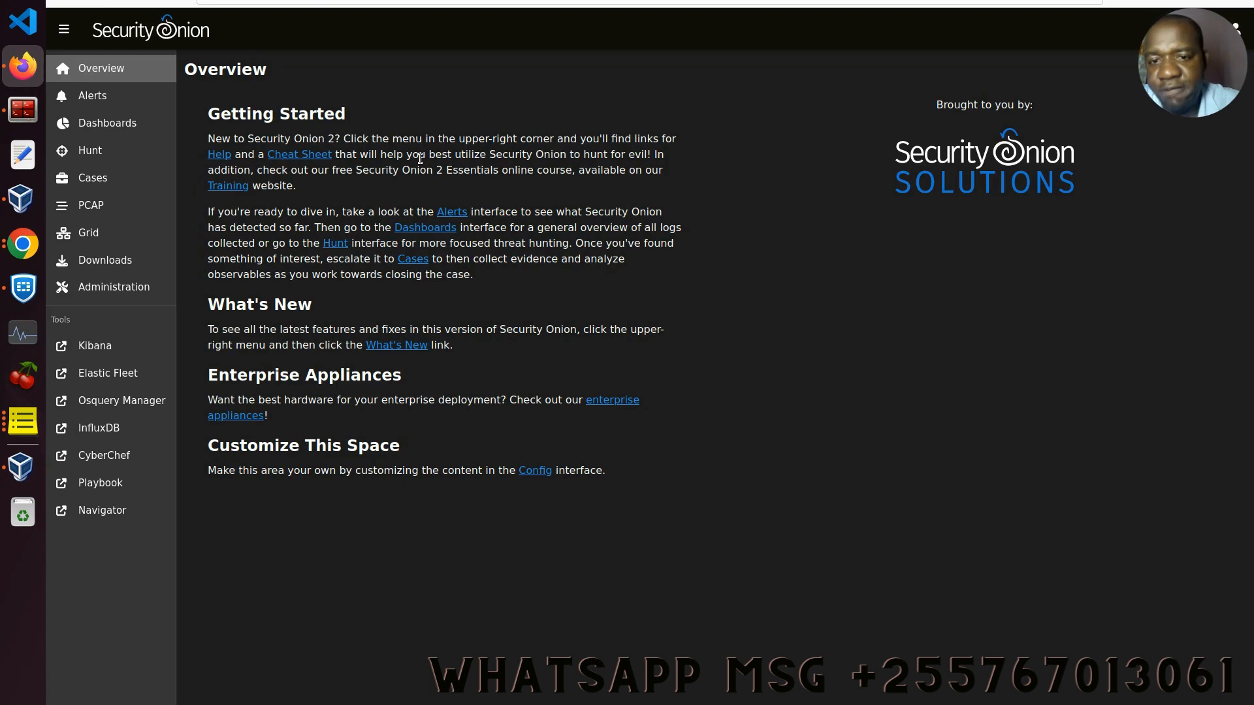
left_click(101, 234)
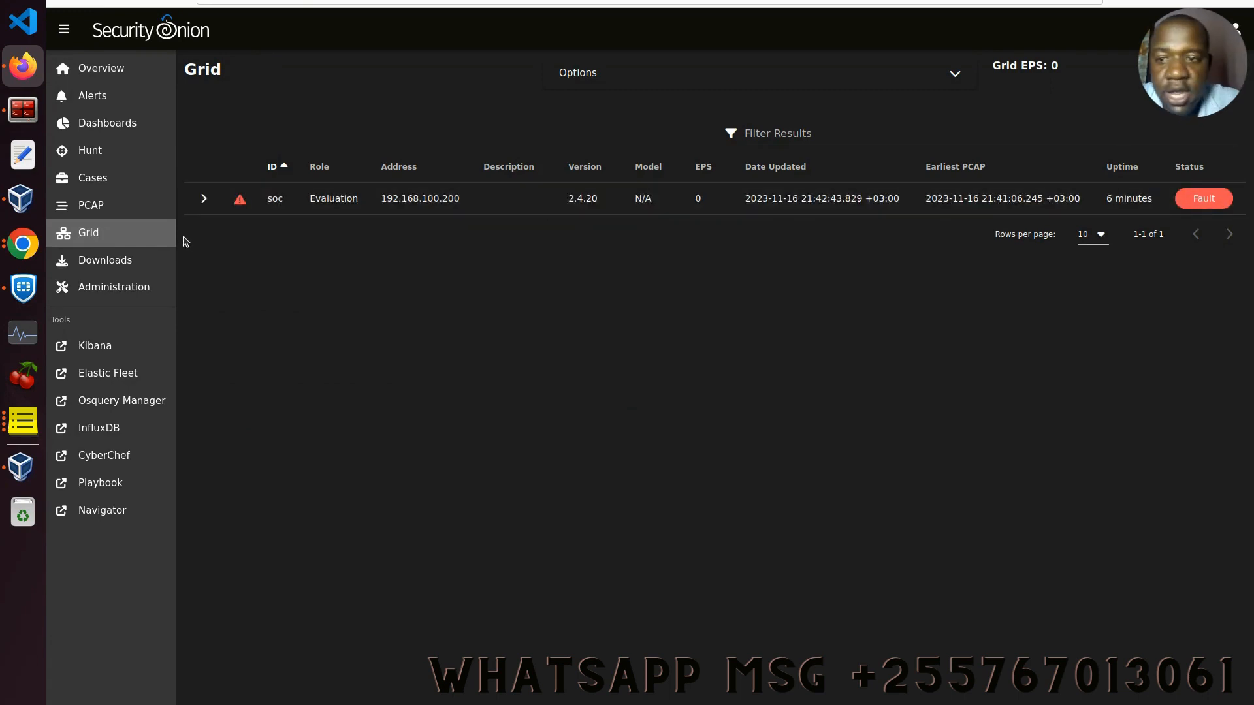
left_click(203, 199)
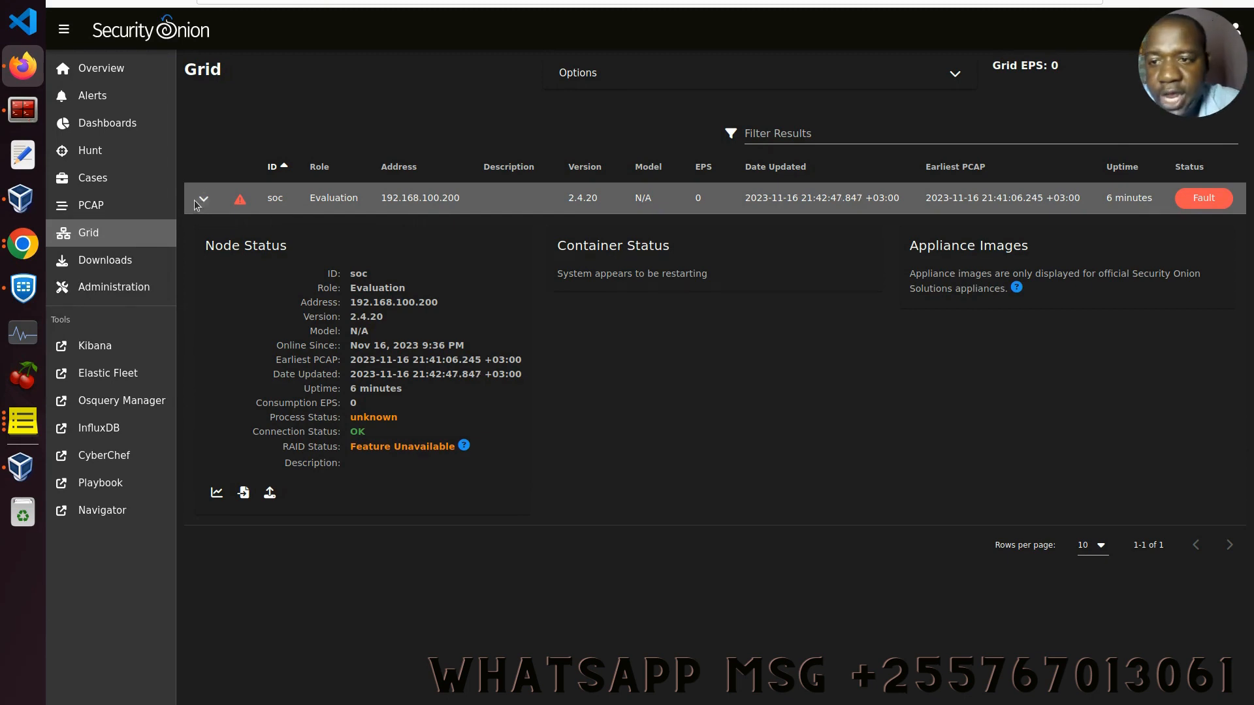
left_click(204, 199)
left_click(105, 2)
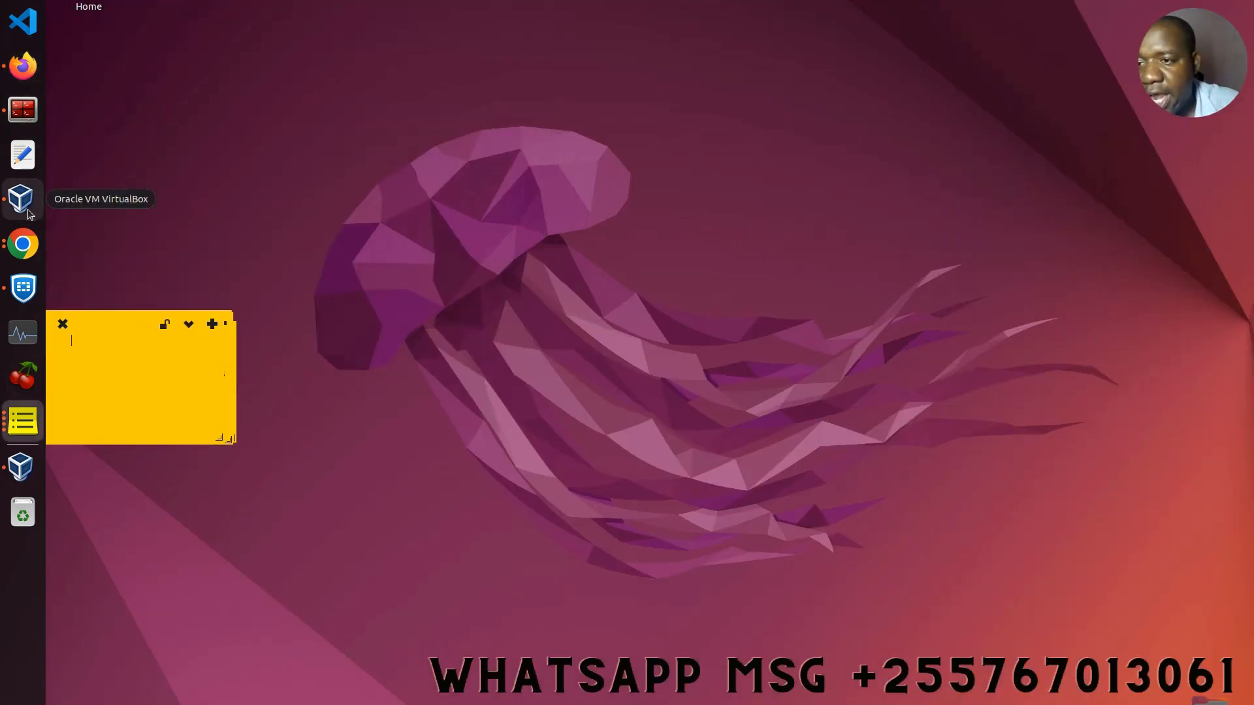
left_click(21, 200)
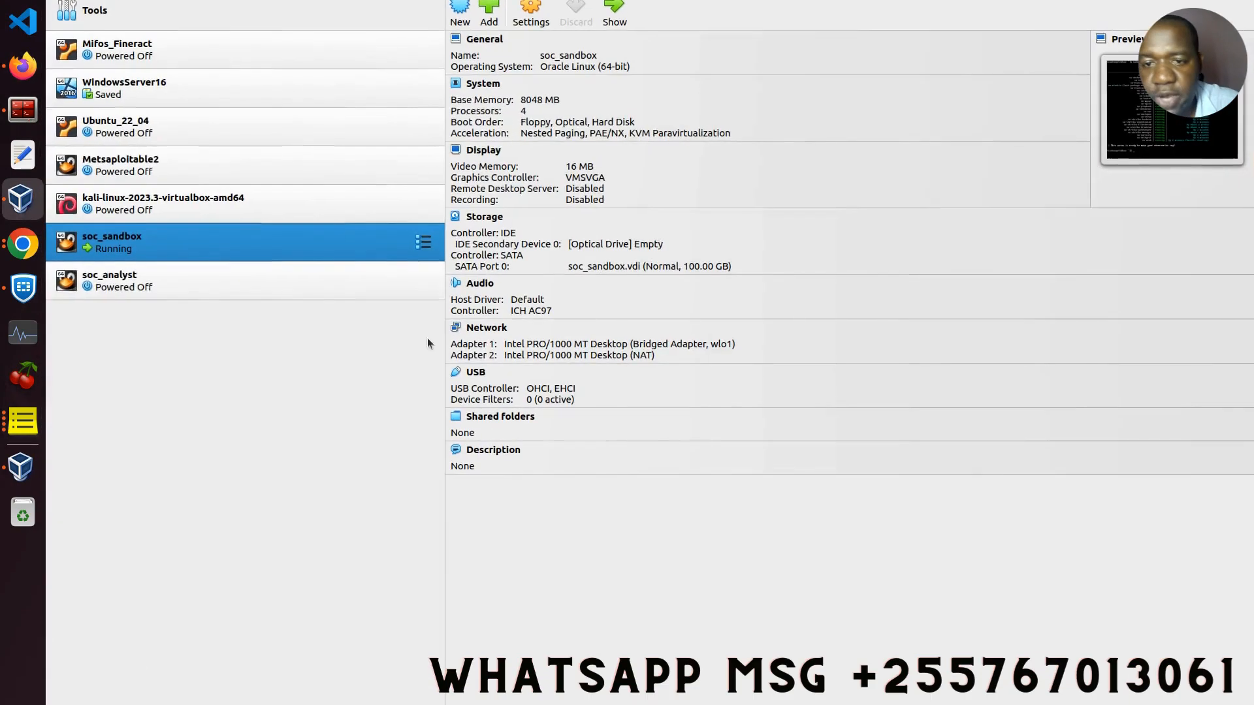
Step: Restore the soc_sandbox console, rerun sudo so-status, then return to the Firefox Grid page
left_click(1191, 1)
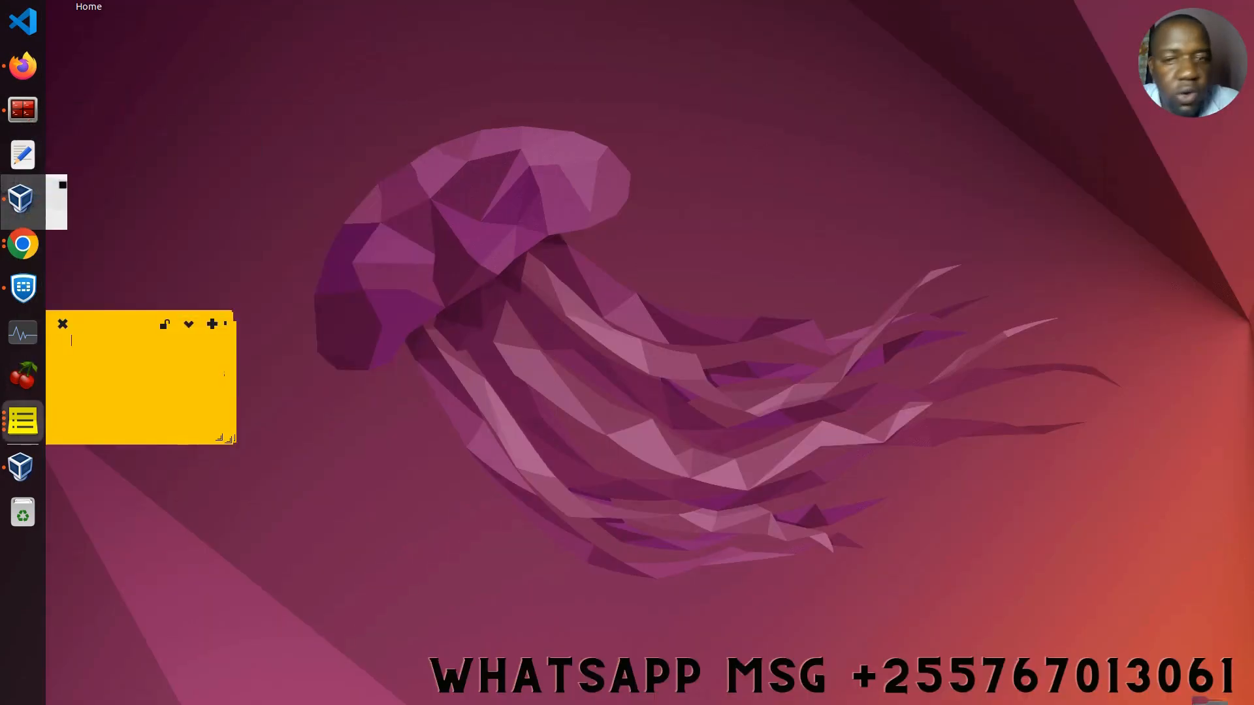
left_click(21, 467)
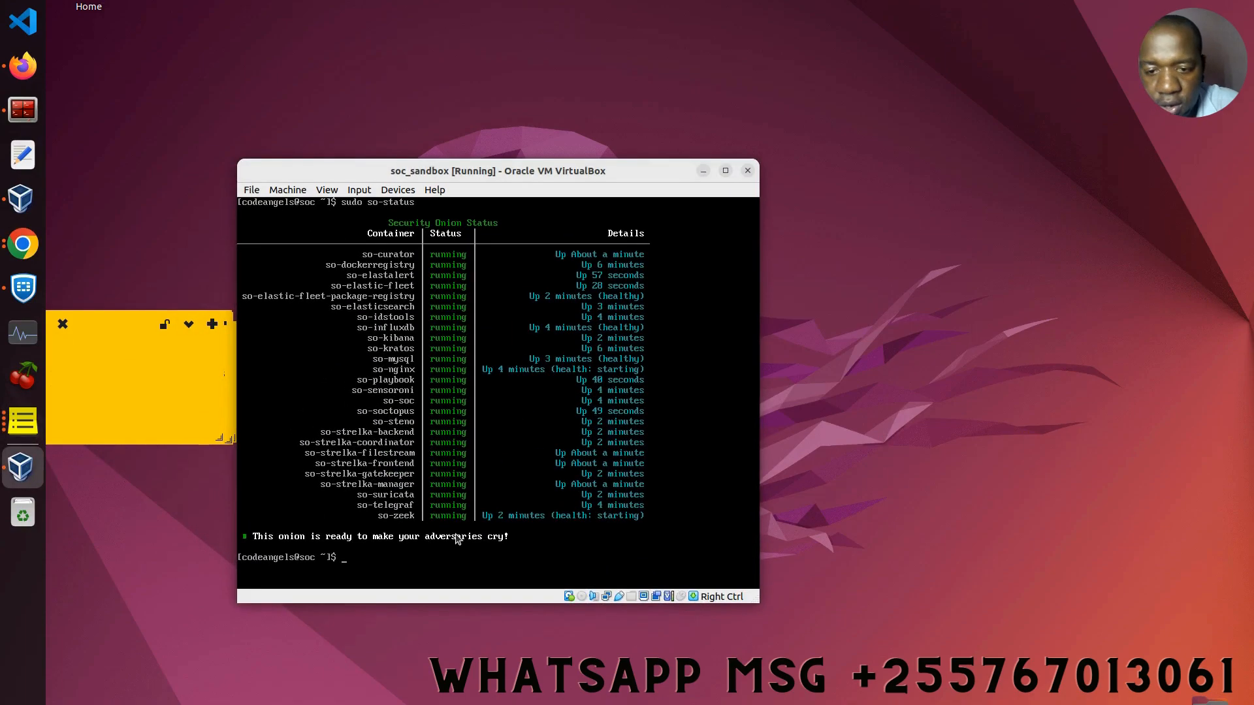
key("Up")
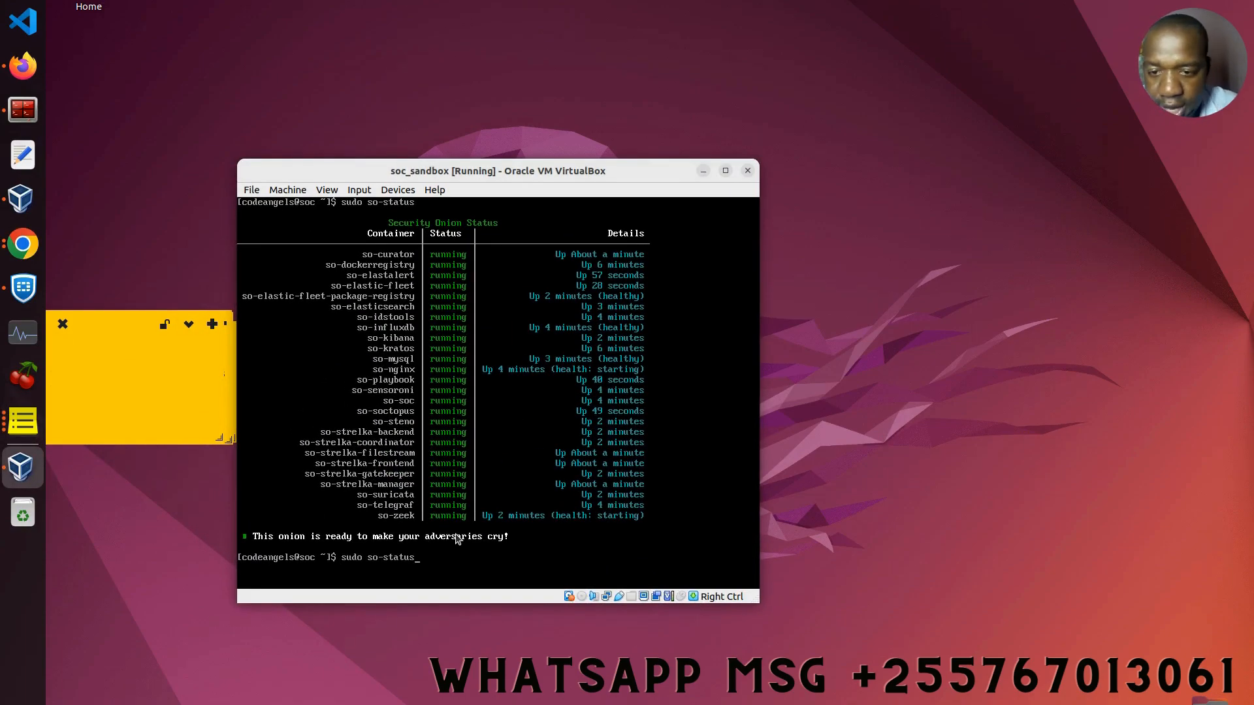
key("Return")
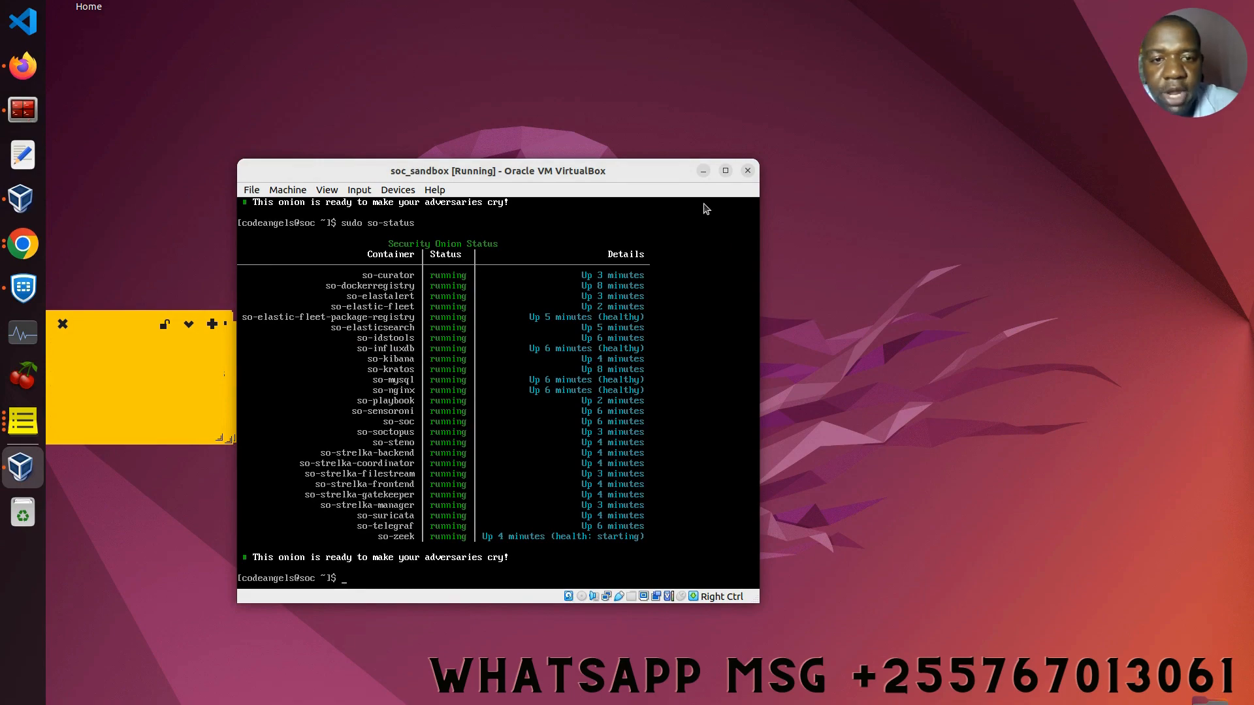
left_click(703, 171)
left_click(22, 65)
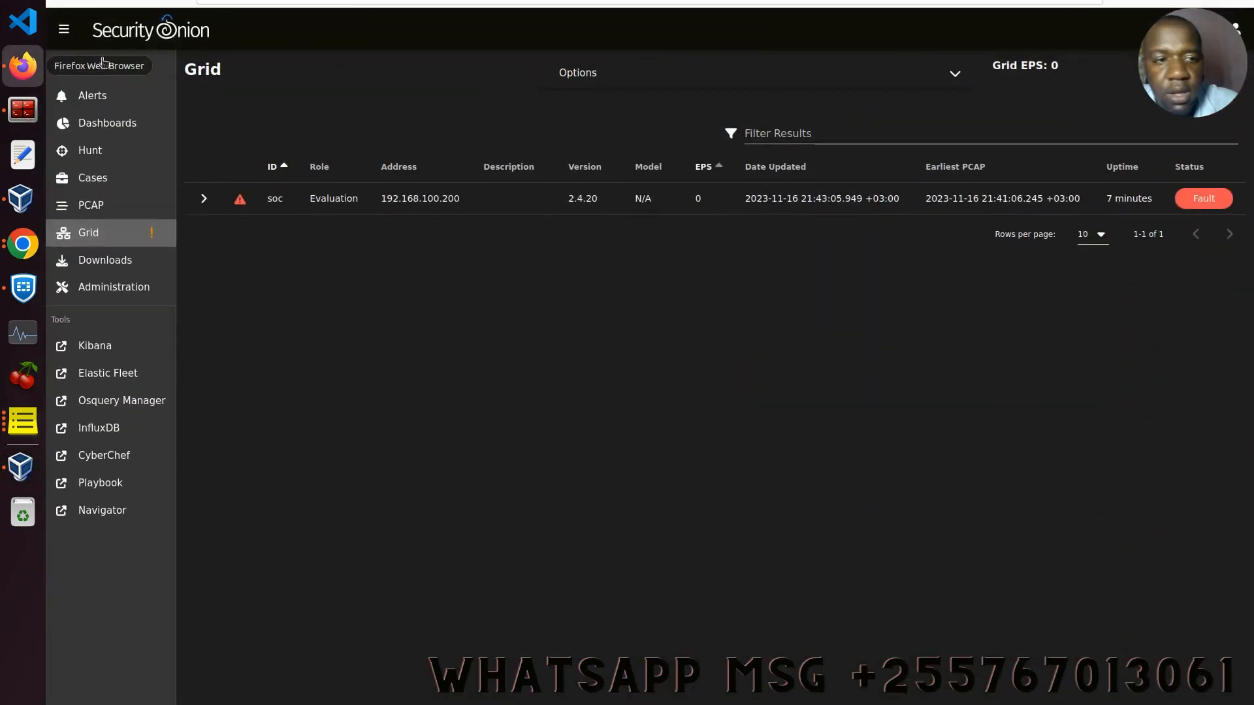
Step: Reload the Grid, expand the soc node's details and compare them with the VM's so-status output
left_click(109, 2)
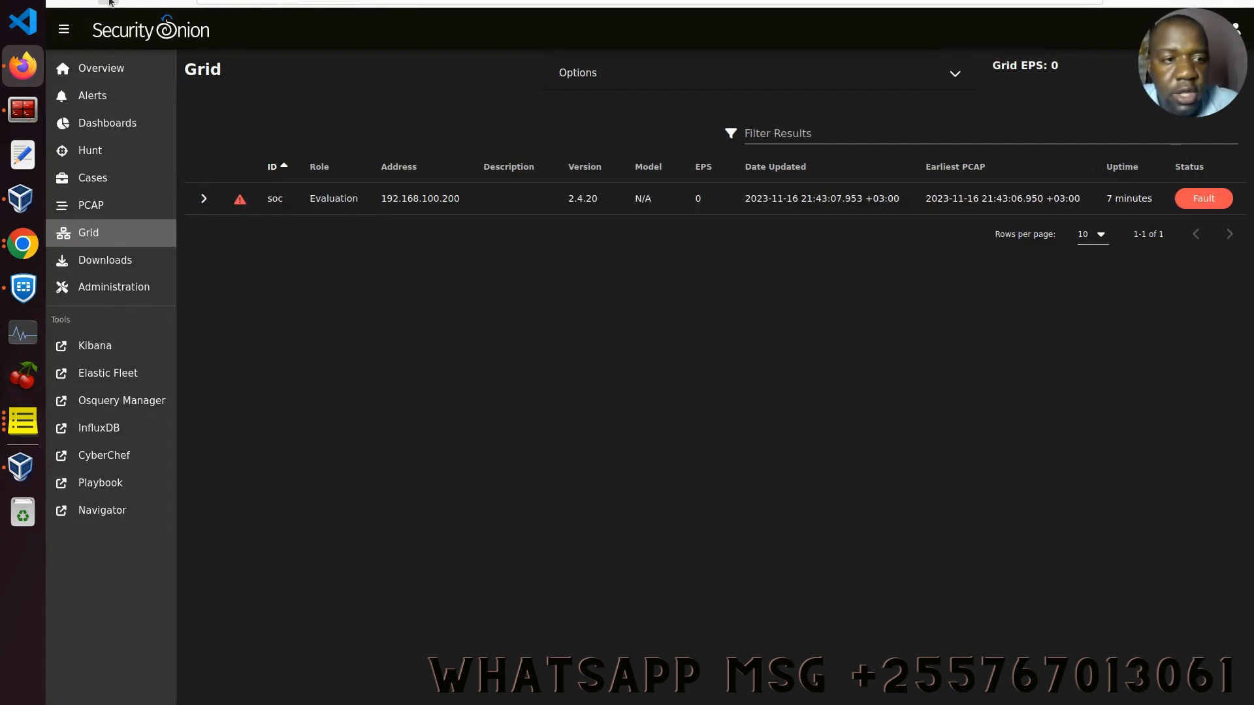
left_click(203, 198)
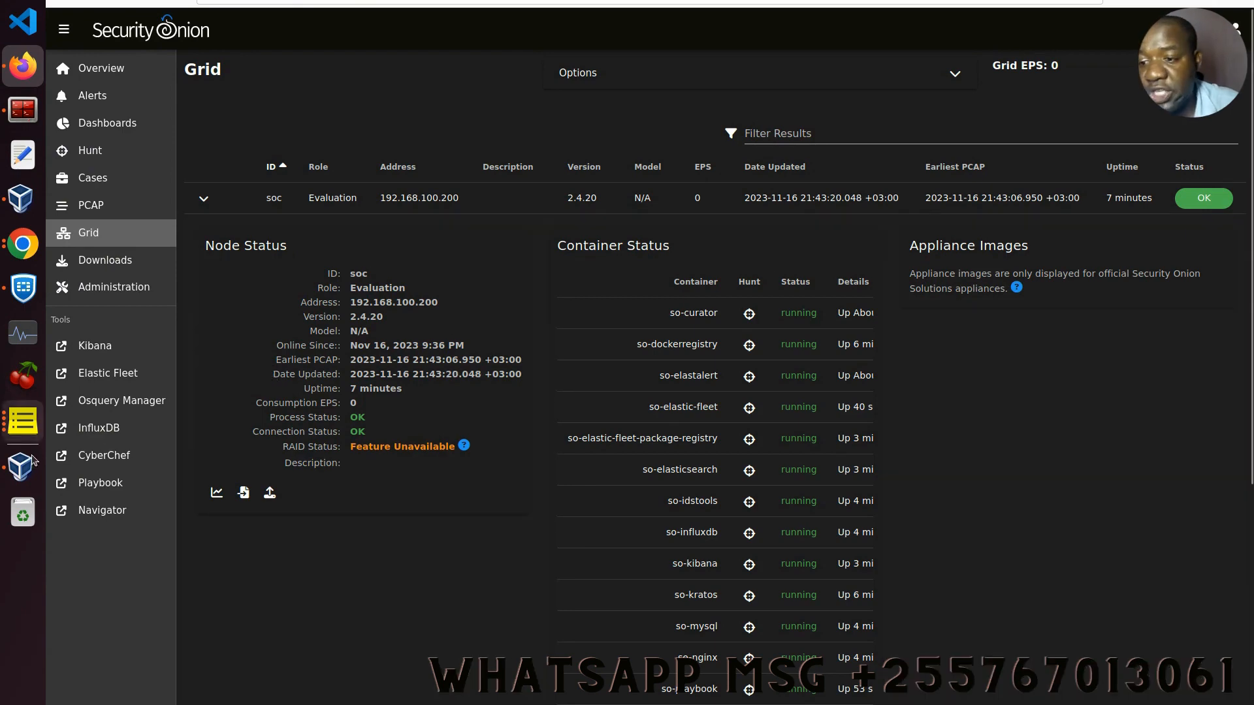
left_click(31, 462)
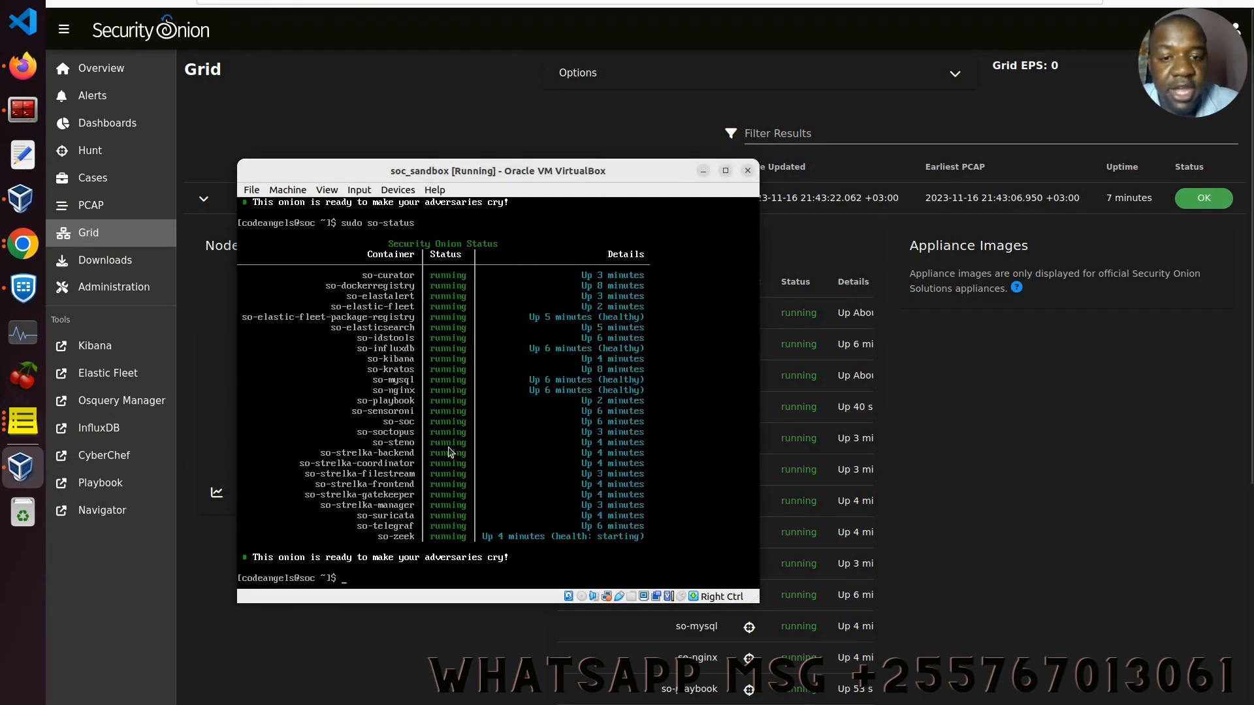
left_click(703, 170)
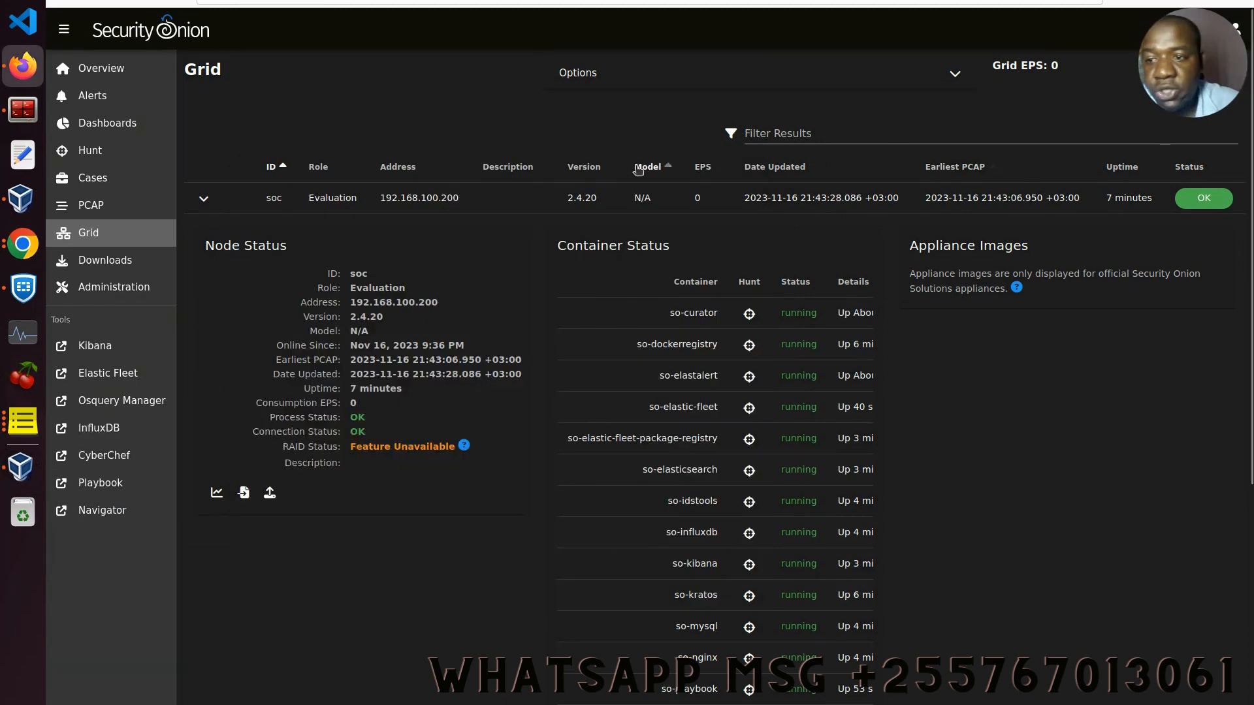
Step: Collapse and re-expand the soc node's details and scroll through its running containers
left_click(214, 200)
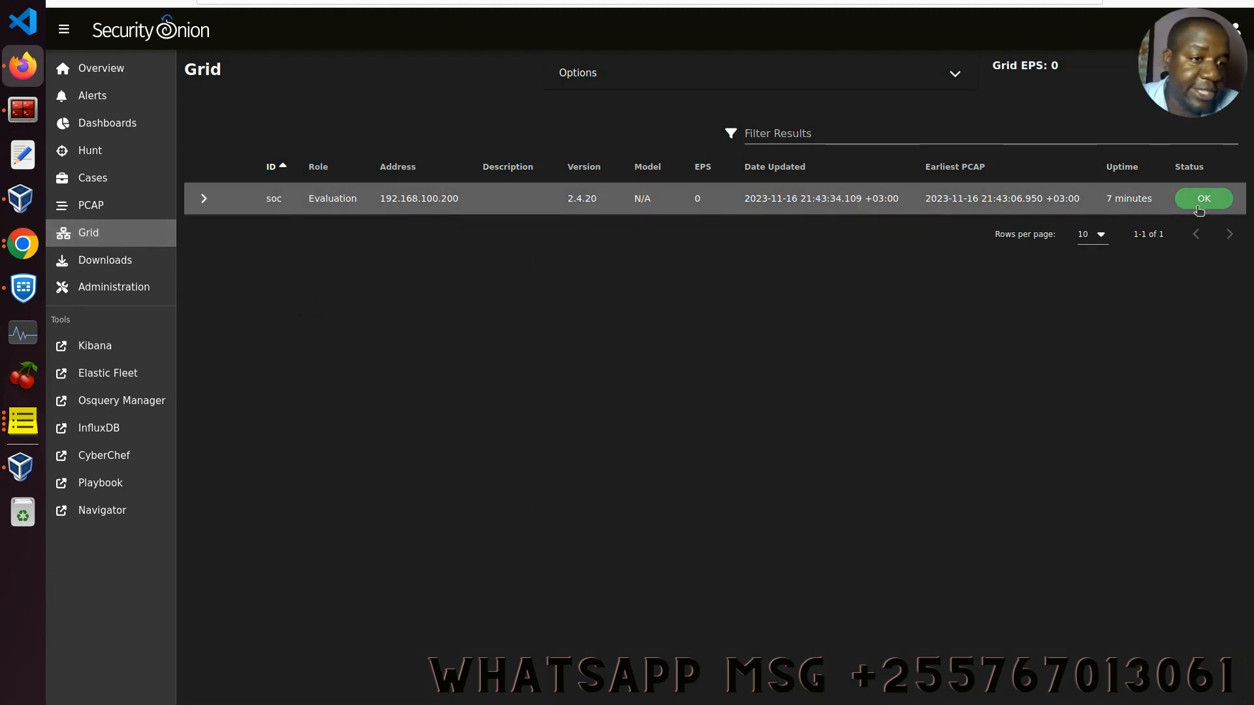
left_click(204, 198)
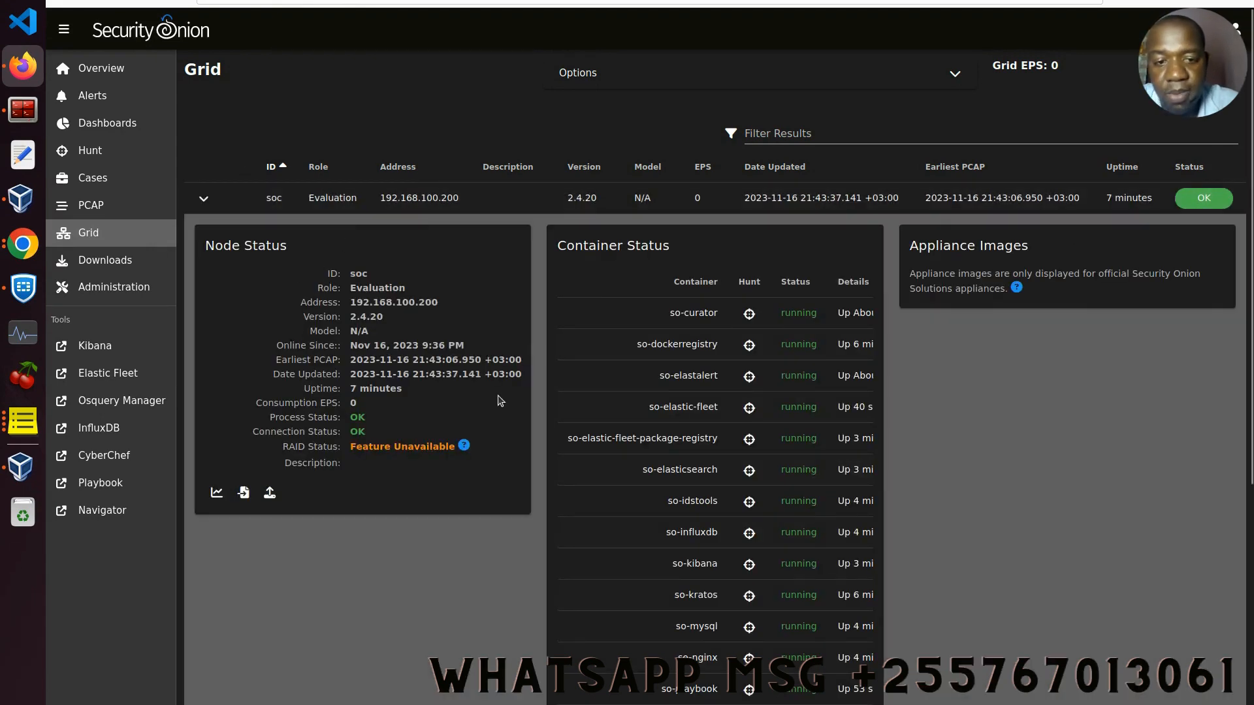
scroll(744, 339, "down", 3)
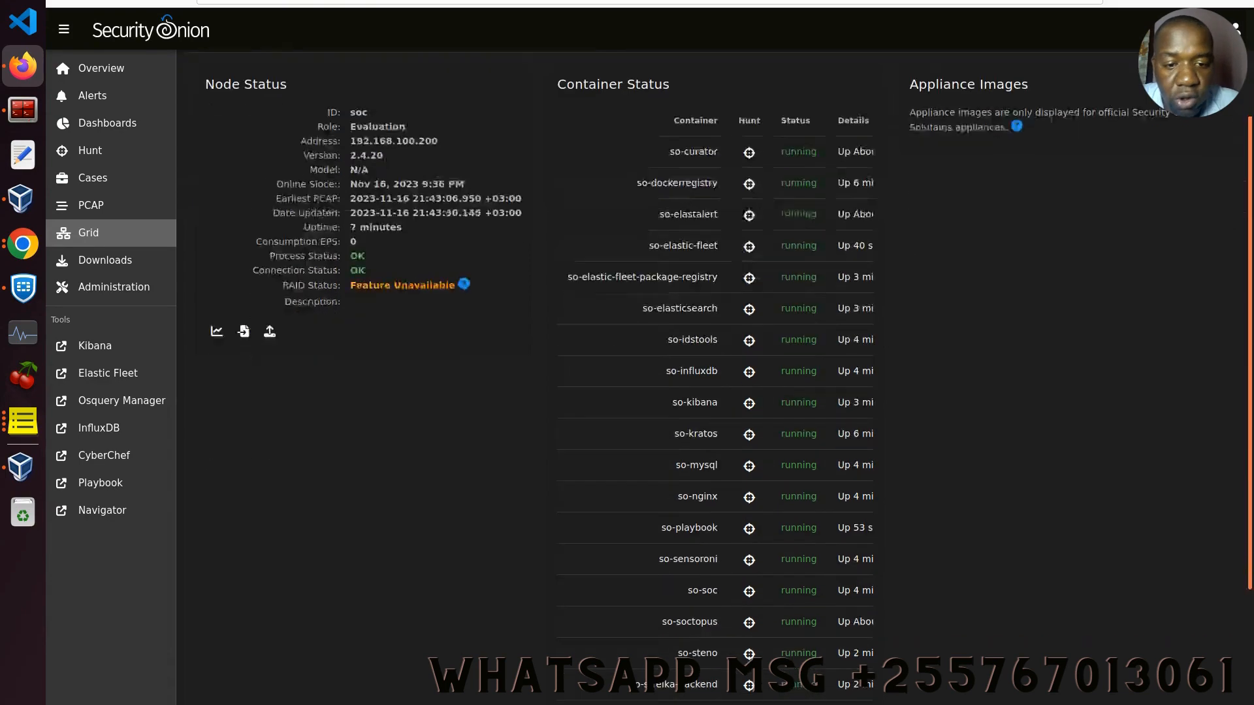
scroll(1177, 312, "down", 5)
scroll(1177, 312, "up", 8)
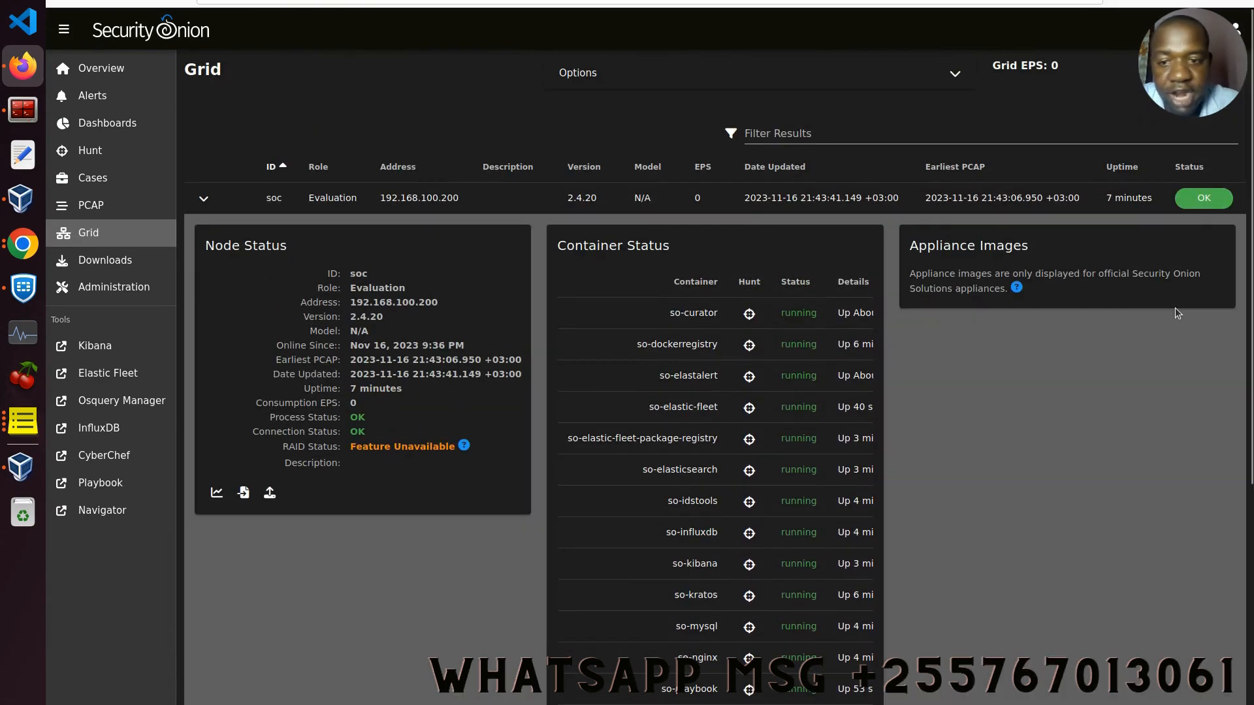